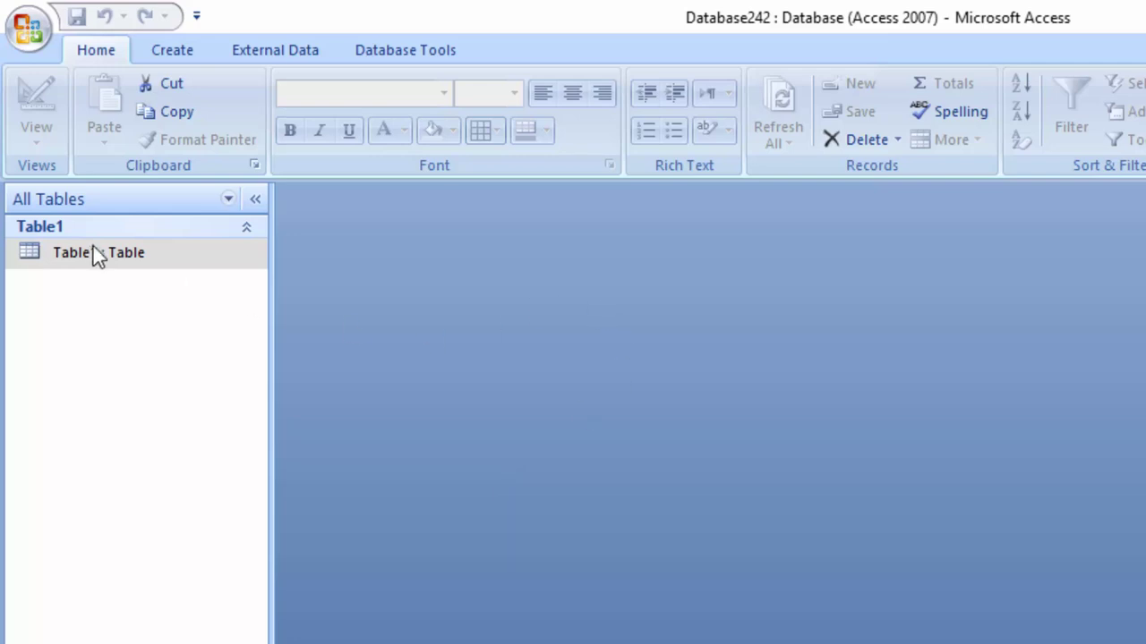
- Open Table1 and try to delete it, dismissing the cannot-delete message
double_click(119, 255)
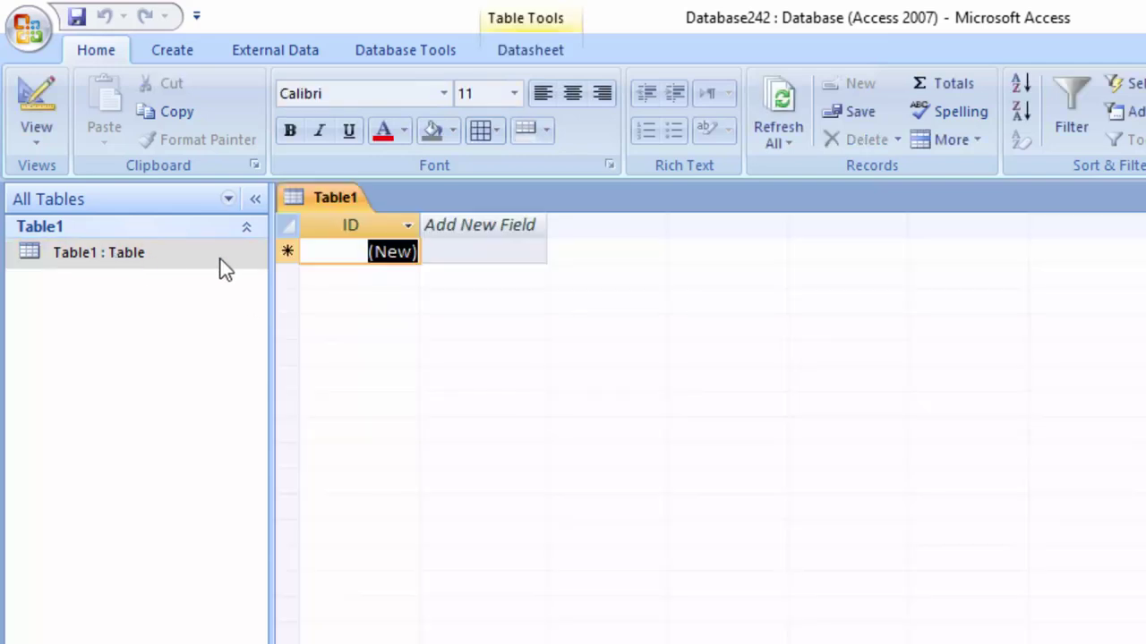
right_click(176, 255)
mouse_move(243, 357)
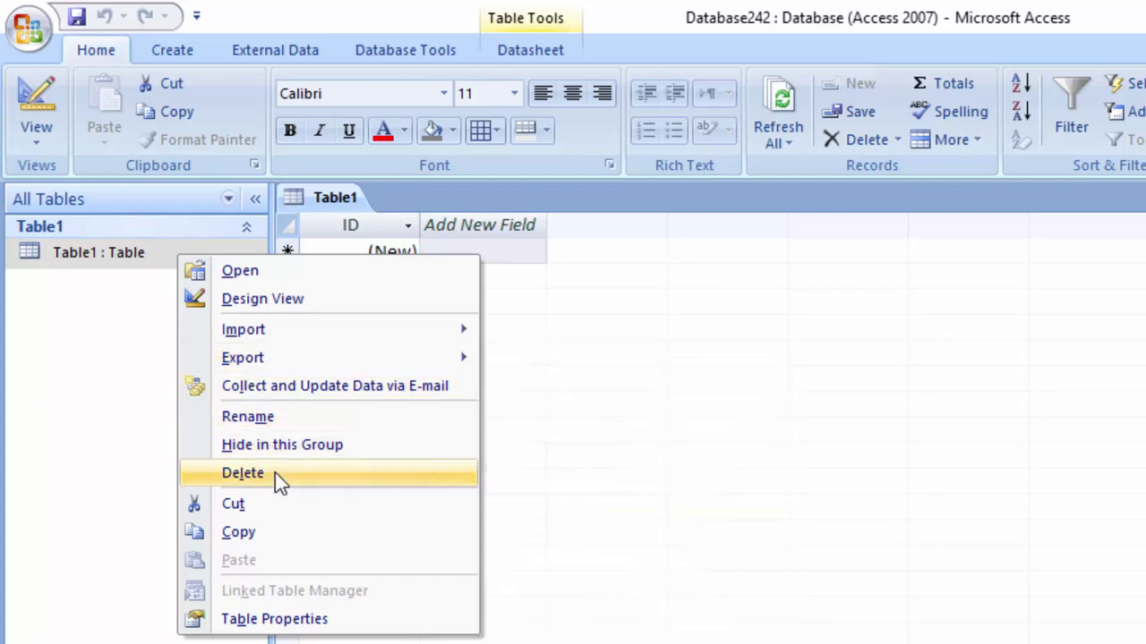
left_click(274, 473)
left_click(862, 543)
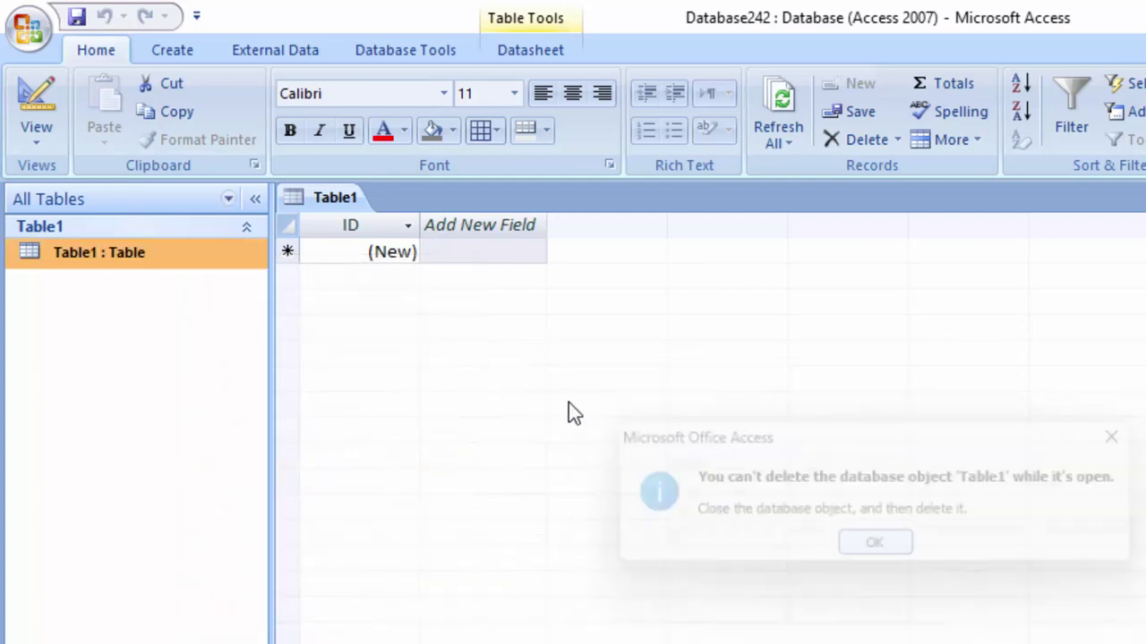
- Close the Table1 datasheet, then delete Table1 from the navigation pane and confirm
right_click(334, 201)
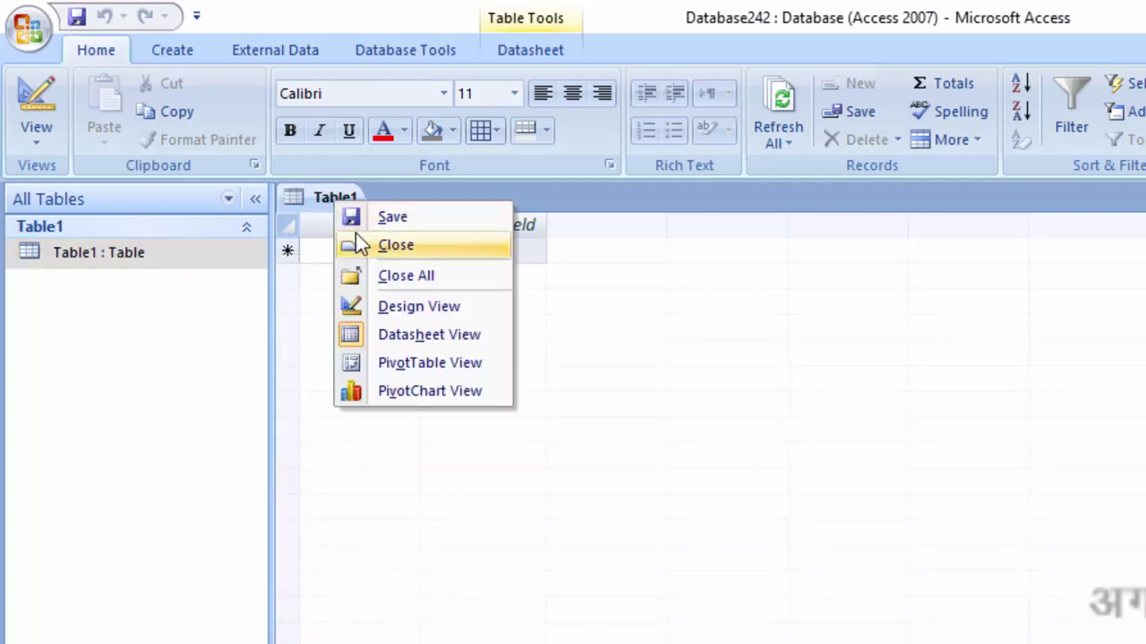
left_click(356, 244)
right_click(150, 257)
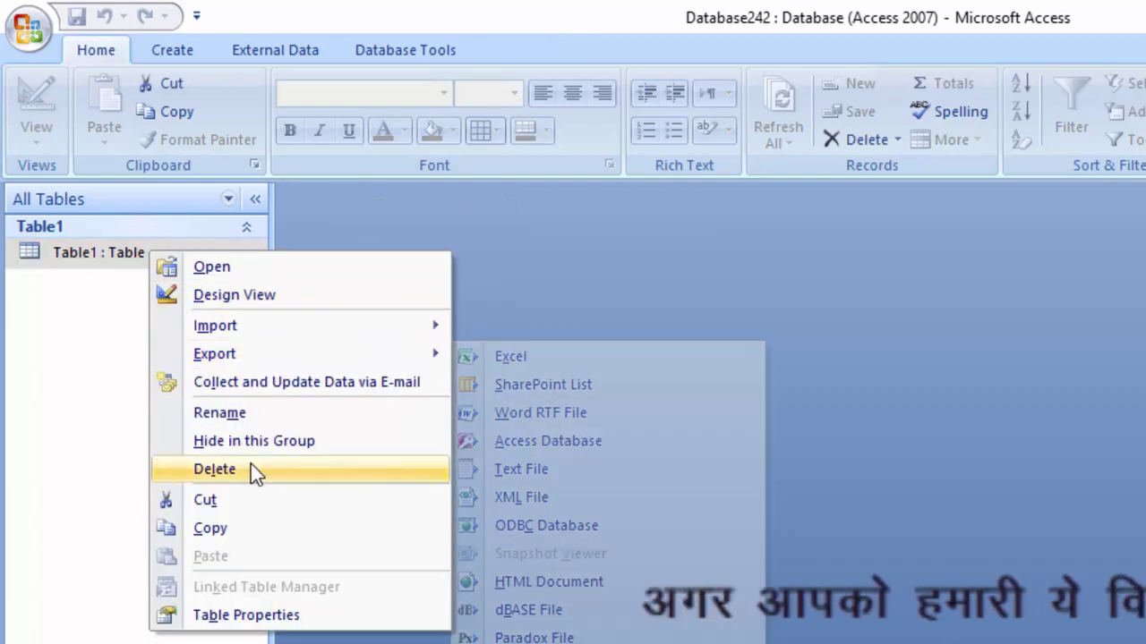
left_click(250, 466)
left_click(800, 547)
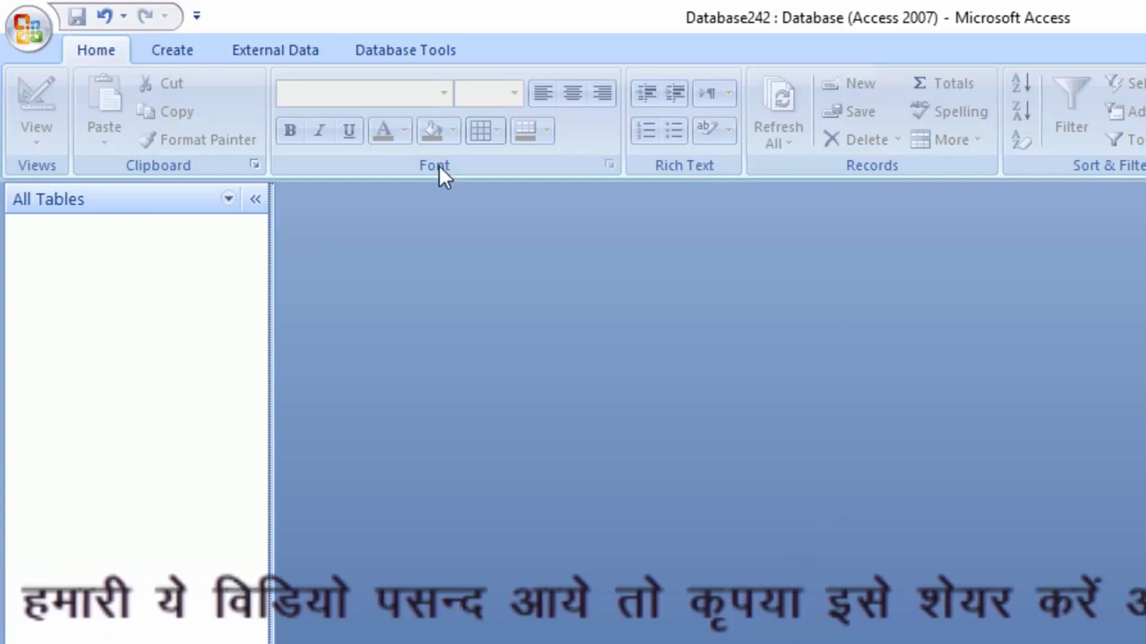
- Create a blank Query Design with no tables added and switch it to SQL View
left_click(166, 46)
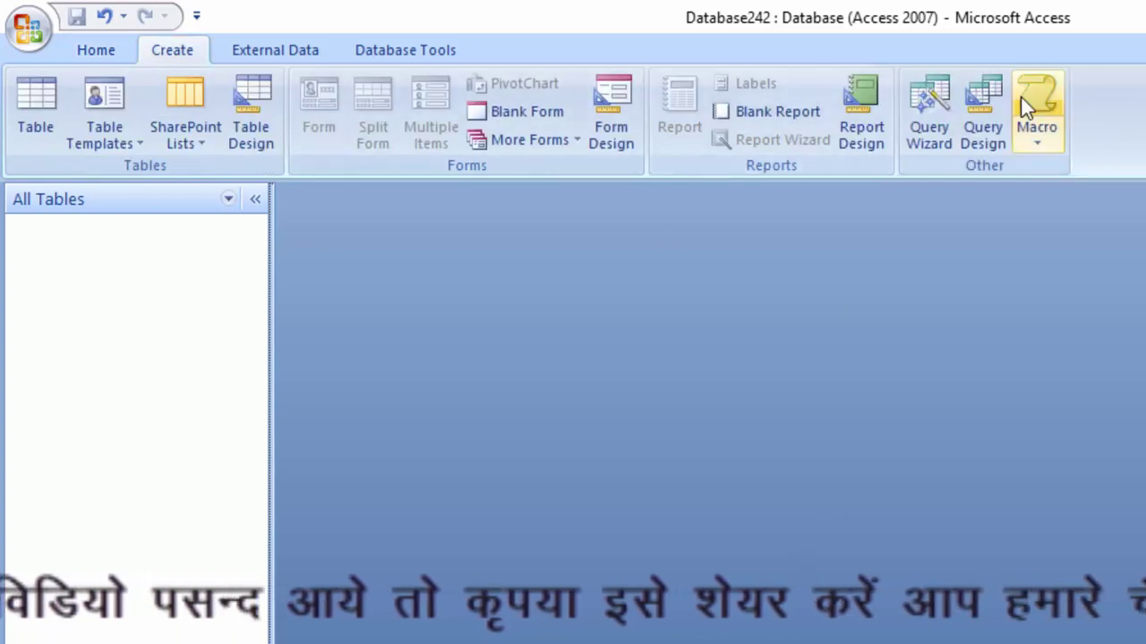
left_click(989, 94)
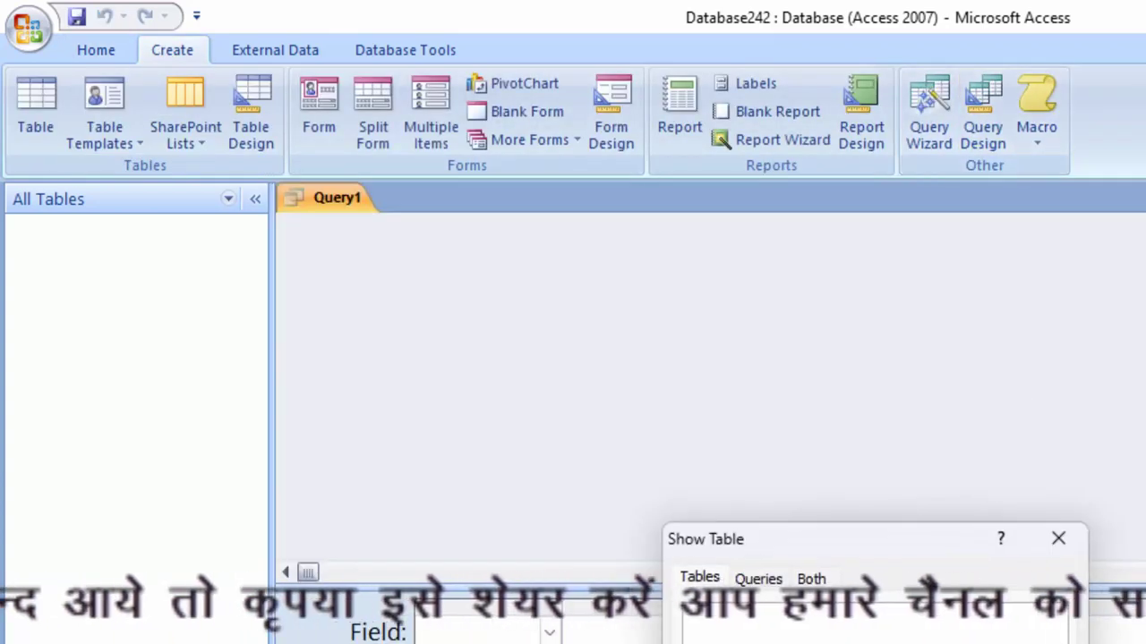
mouse_move(869, 541)
left_mouse_down()
mouse_move(822, 284)
mouse_move(742, 232)
left_mouse_up()
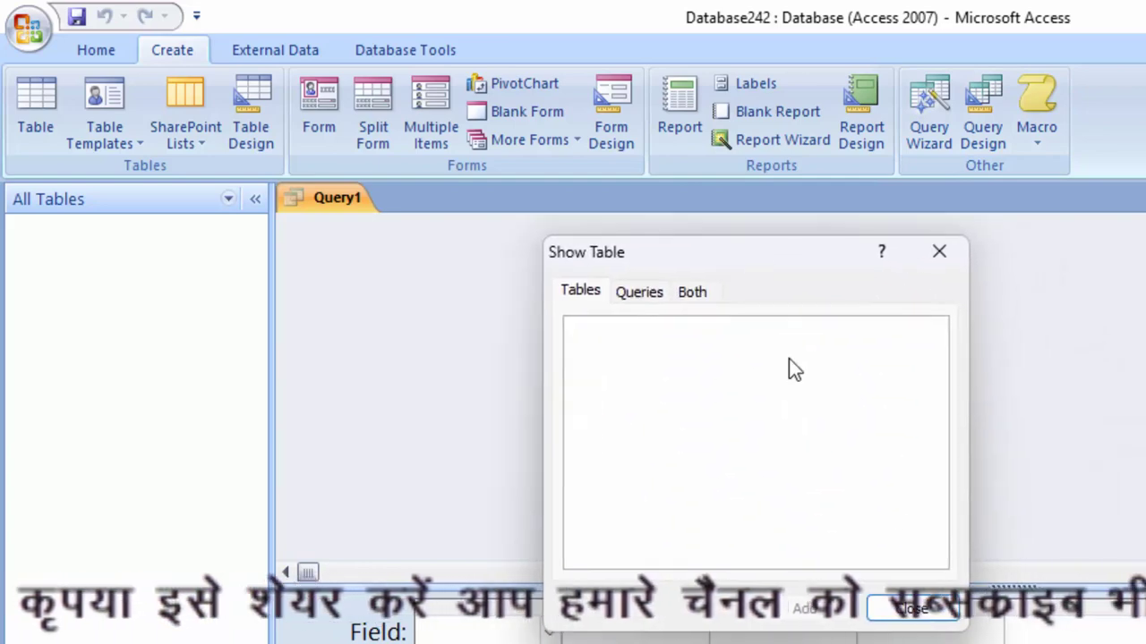
left_click(912, 604)
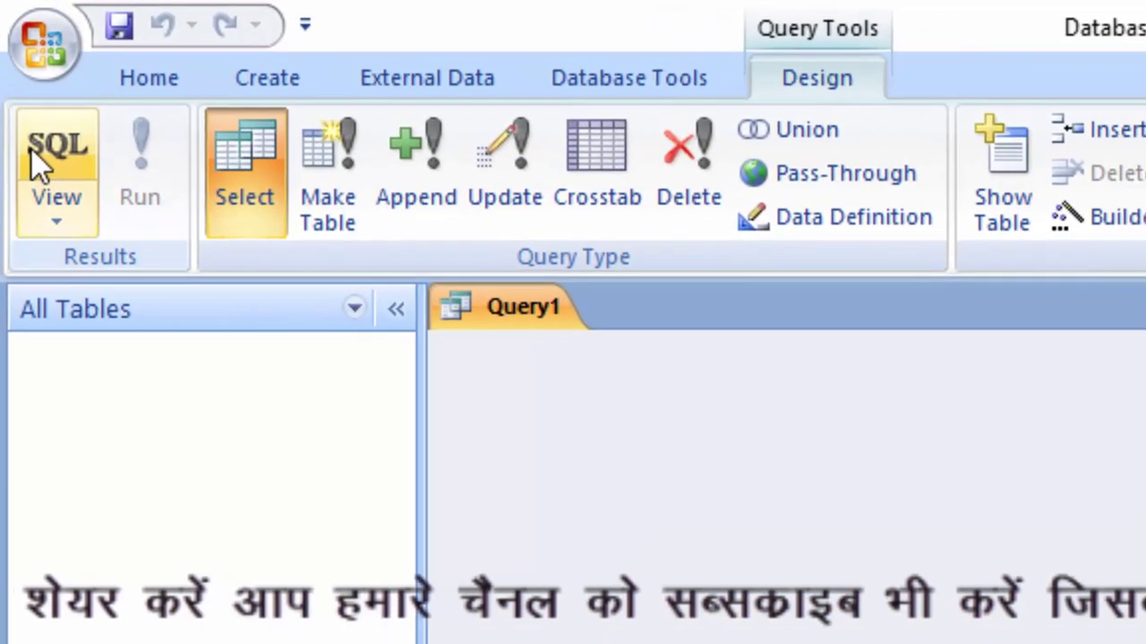
left_click(36, 130)
- Replace SELECT; with 'Create table ProductT(Product_Id int not null primry key,Price currency,Qty float);'
key("Delete")
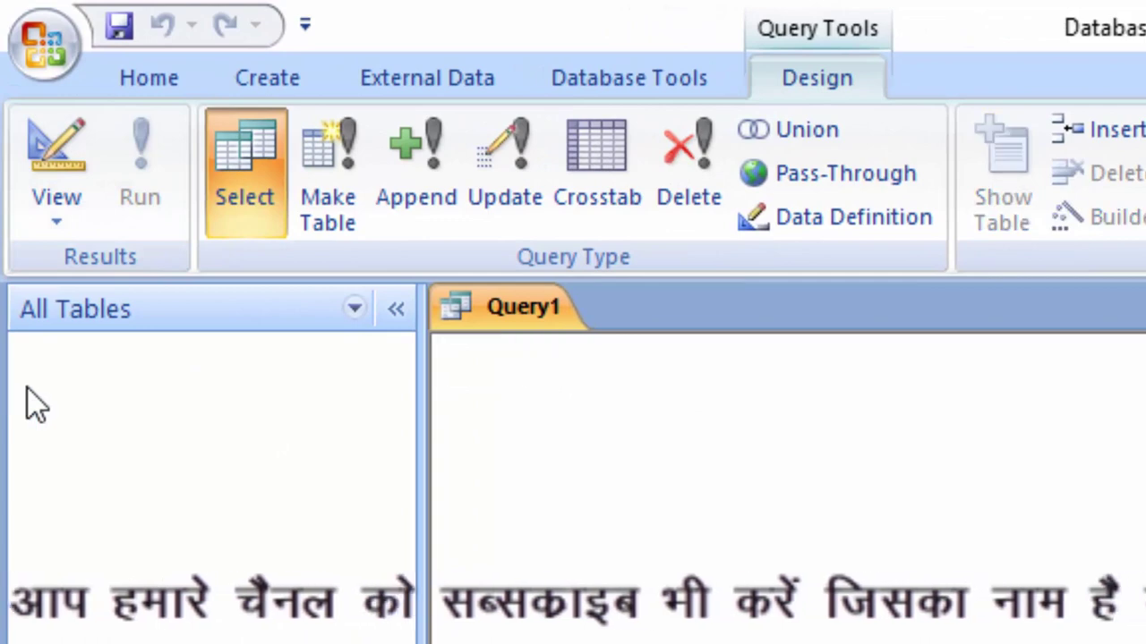
type("Create ")
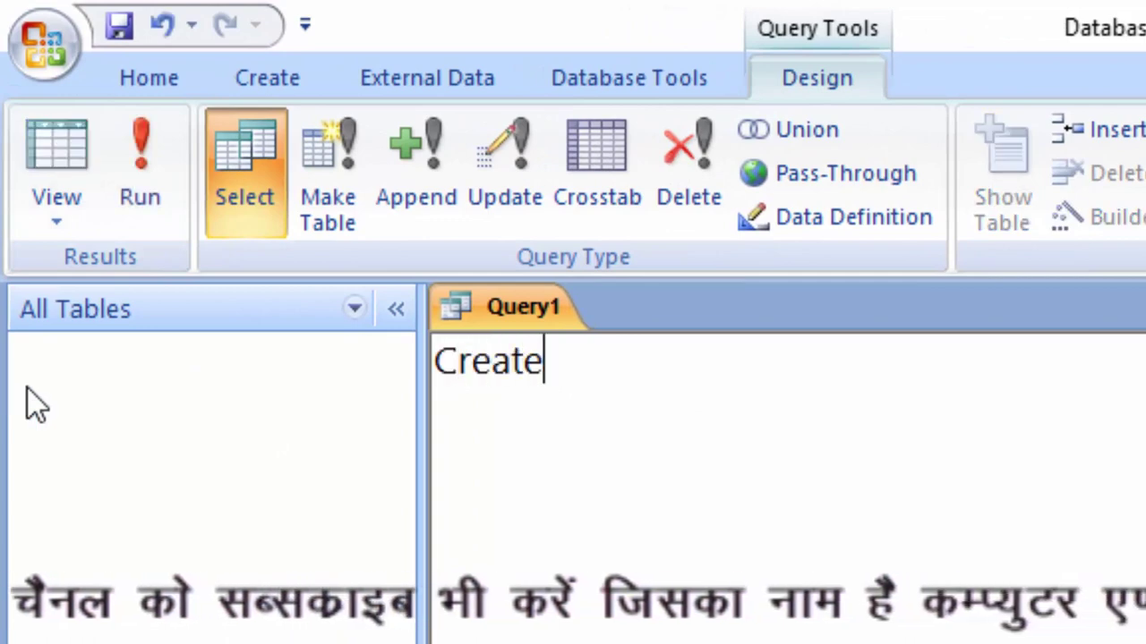
type("tab")
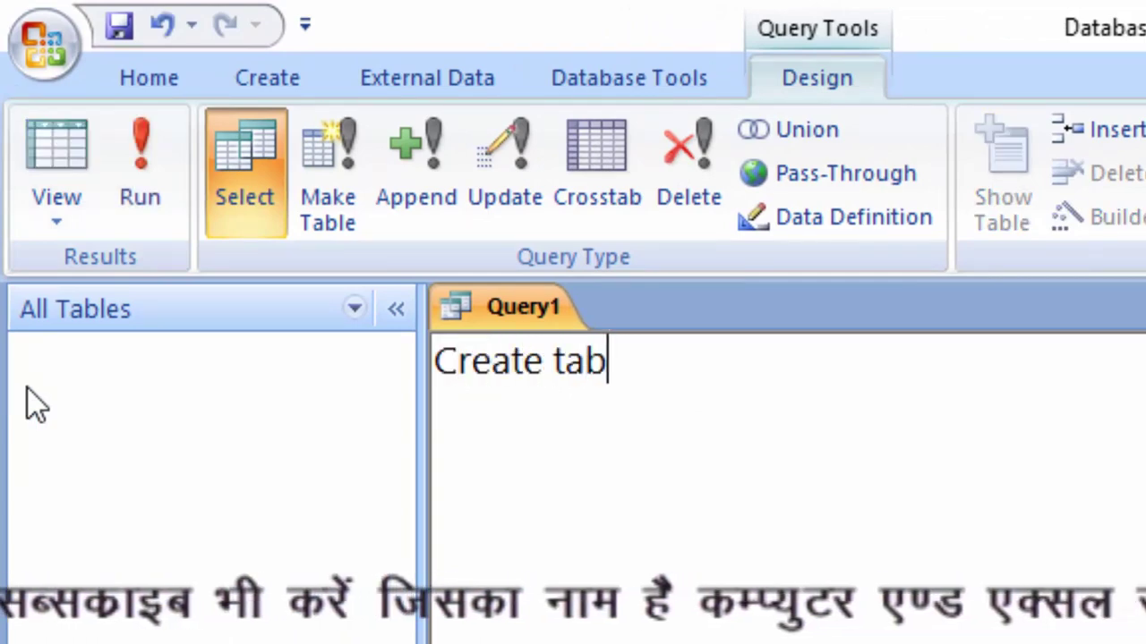
type("le Pr")
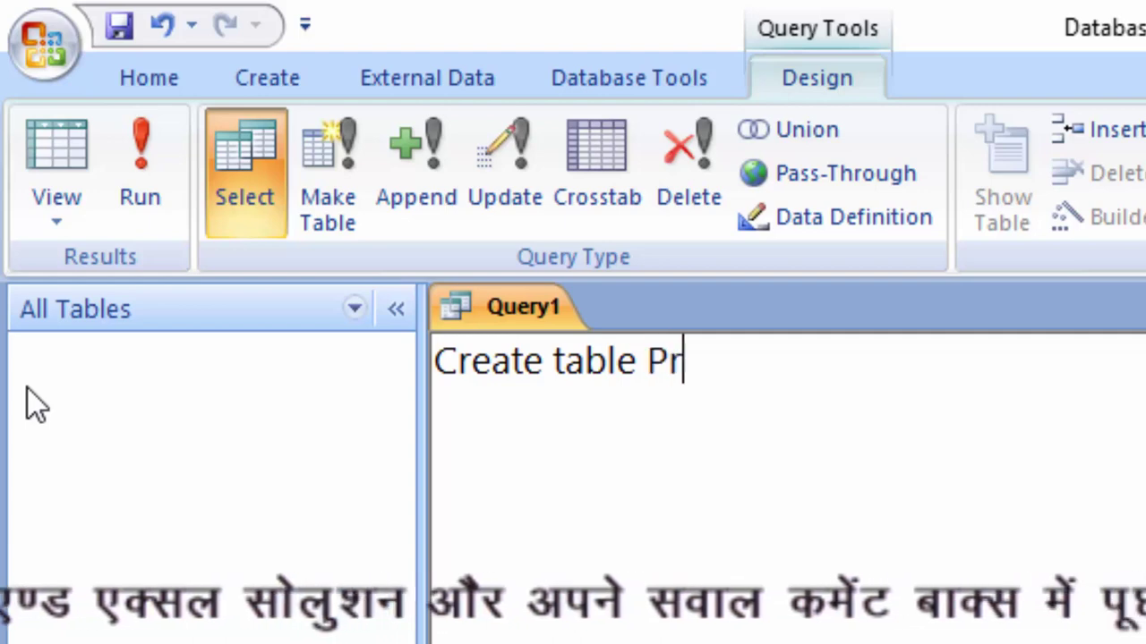
type("oductT(")
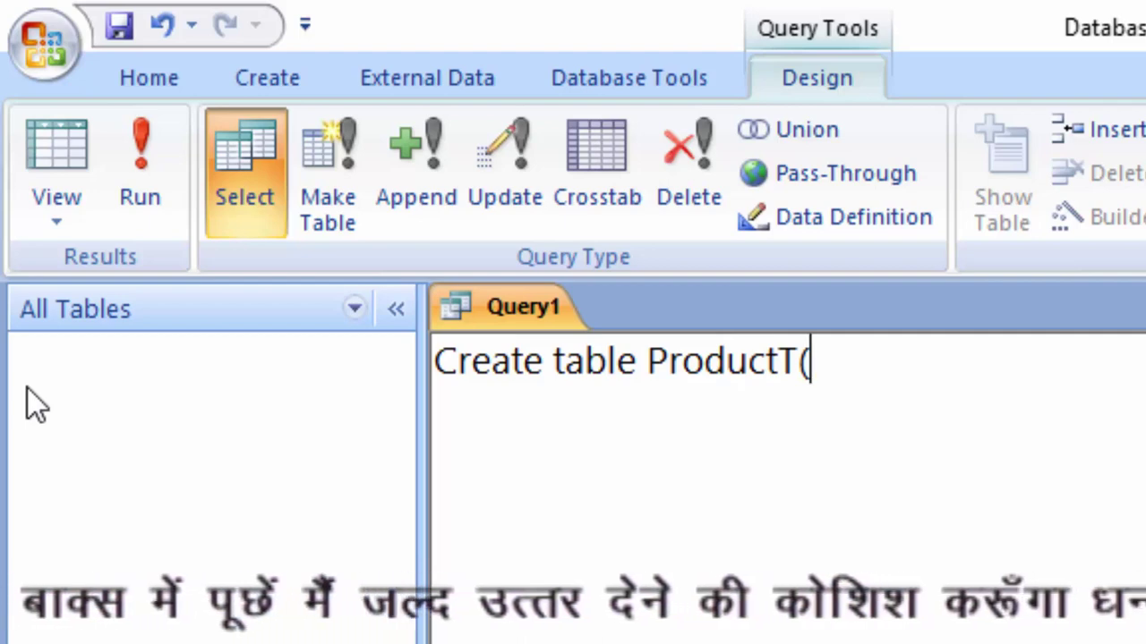
type("Id int not null primry key")
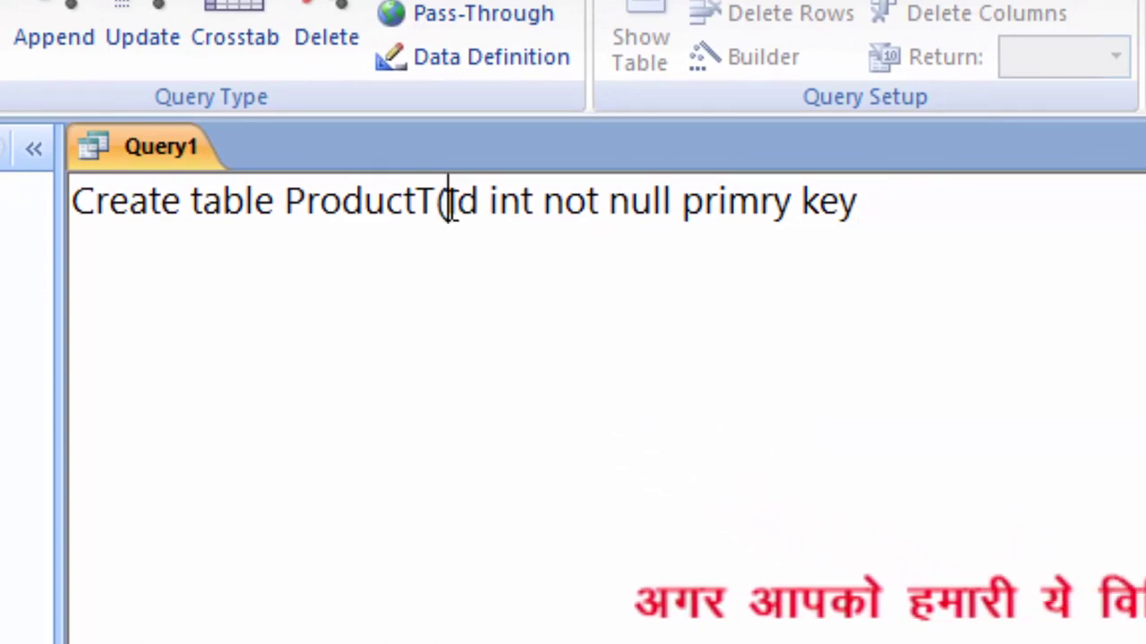
type("Produ")
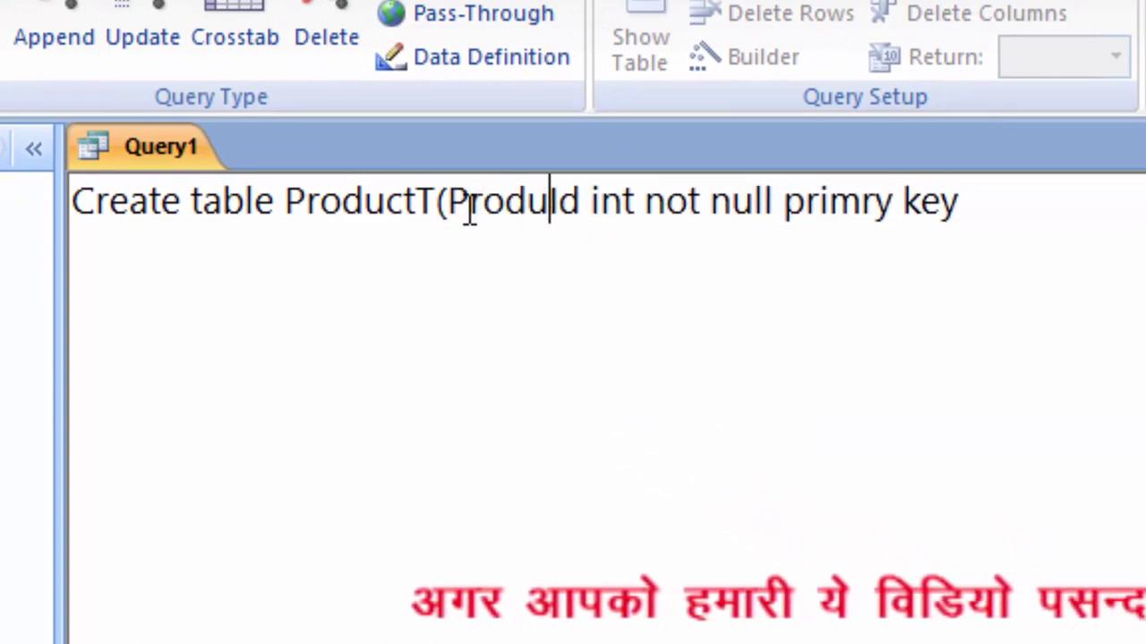
type("ct_")
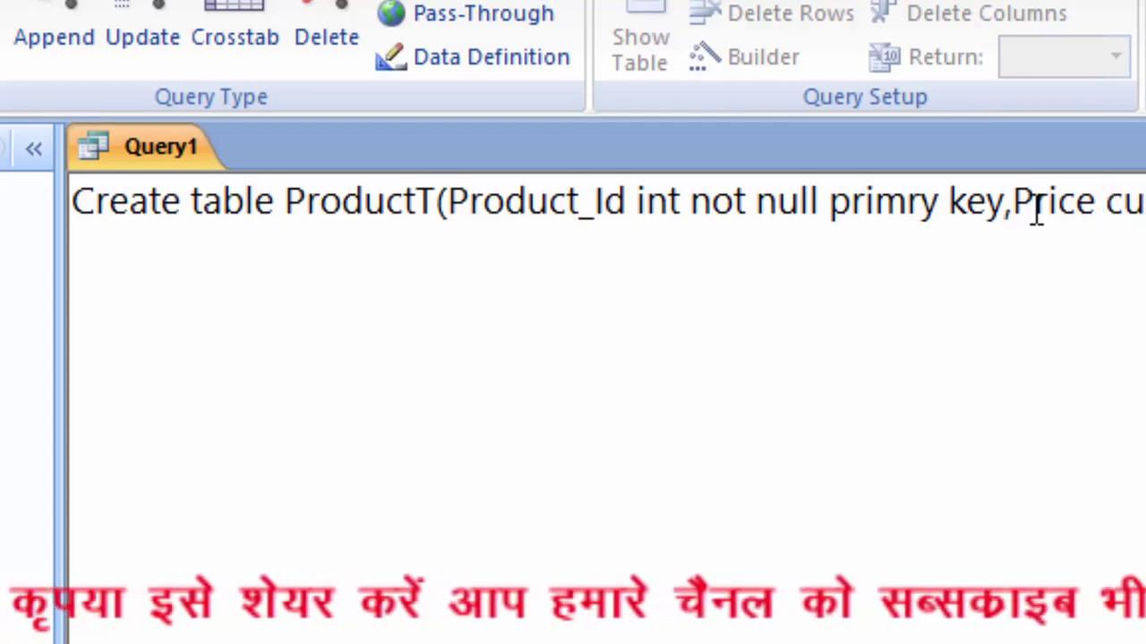
type("=")
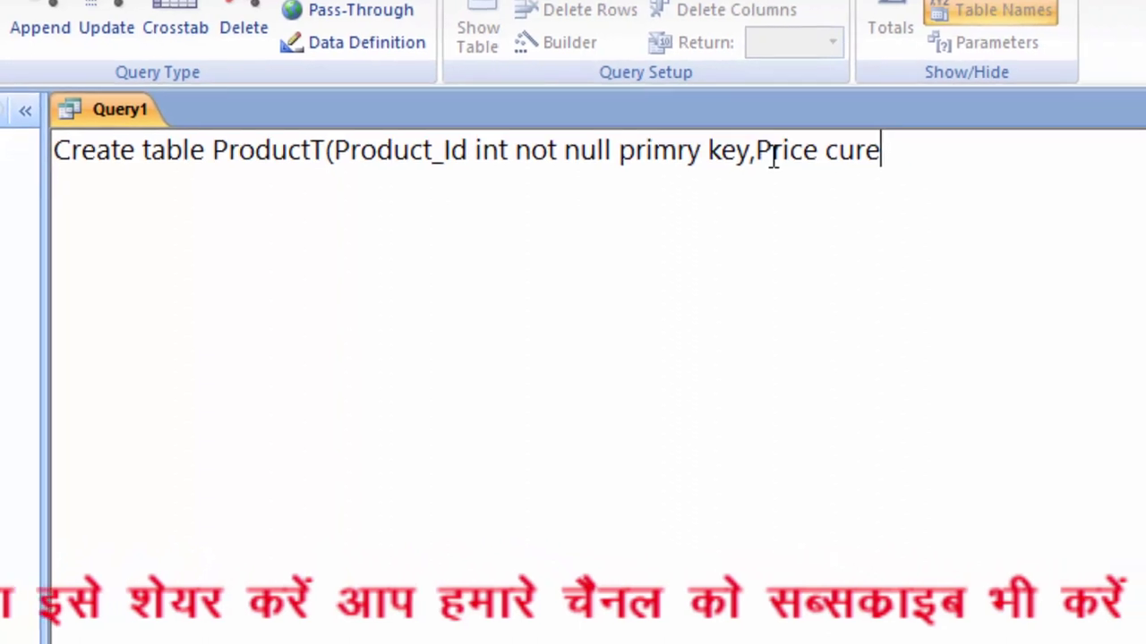
type("rrency,Qty fl")
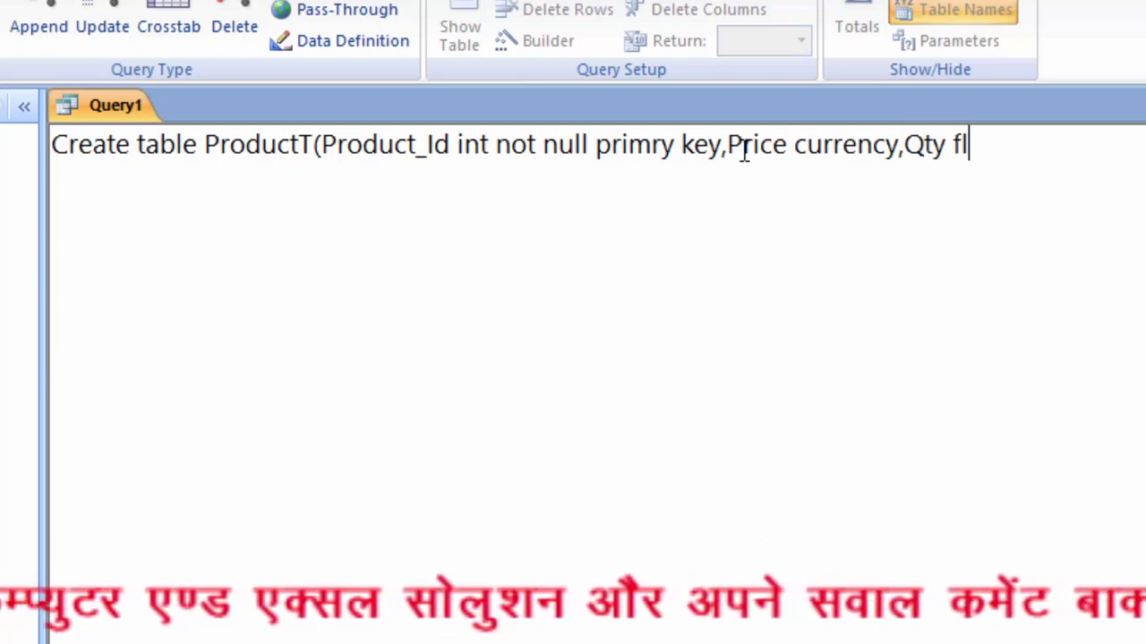
type("oat")
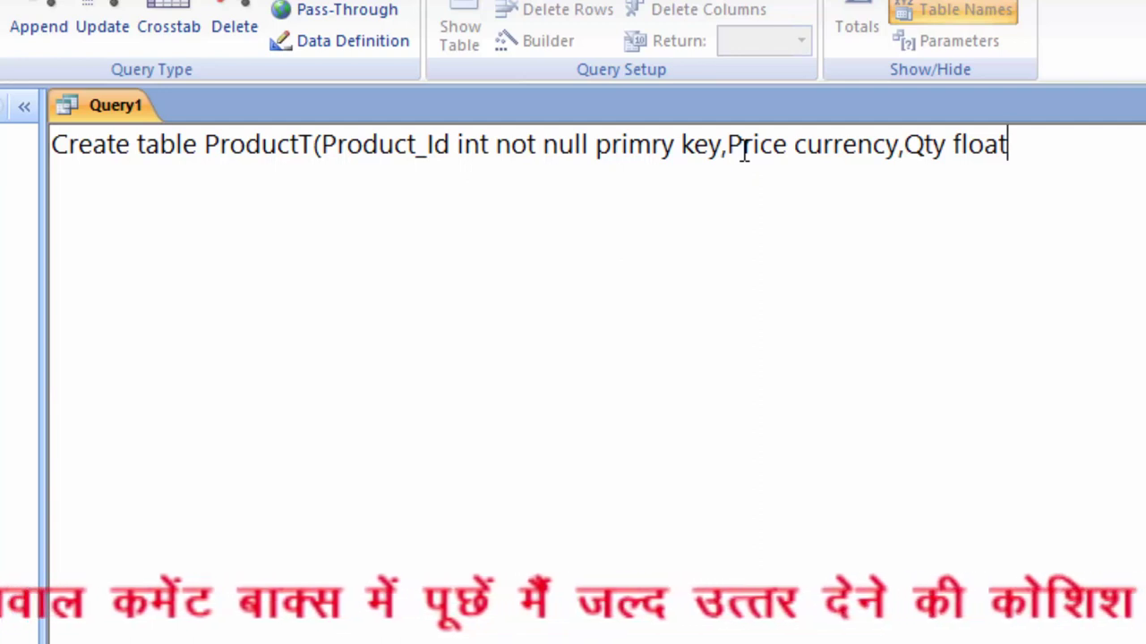
type(")")
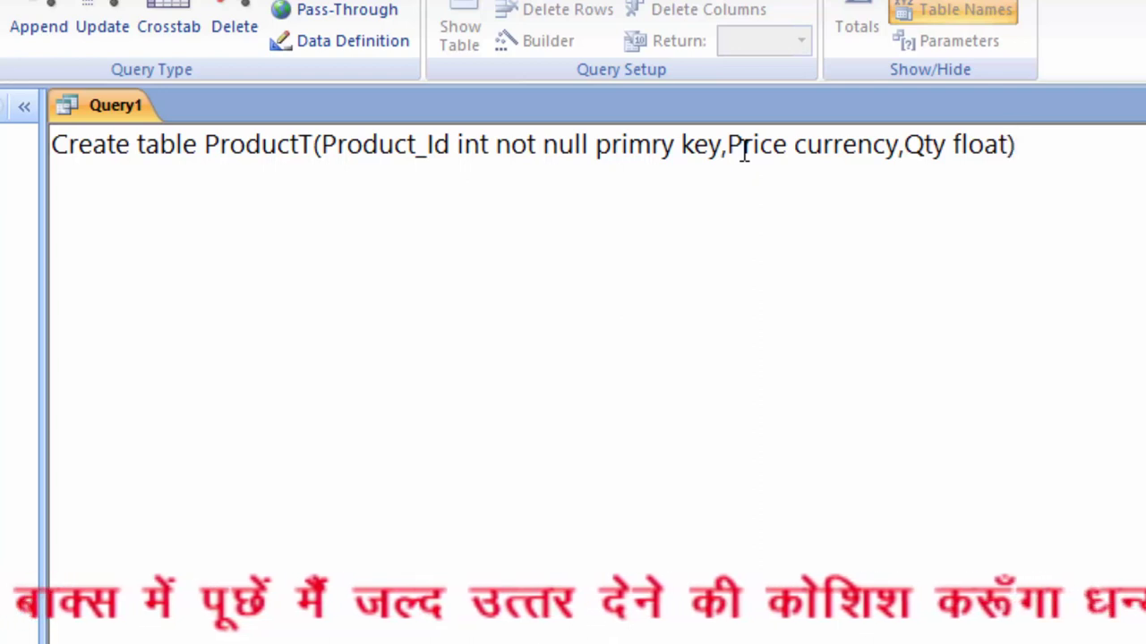
type(";")
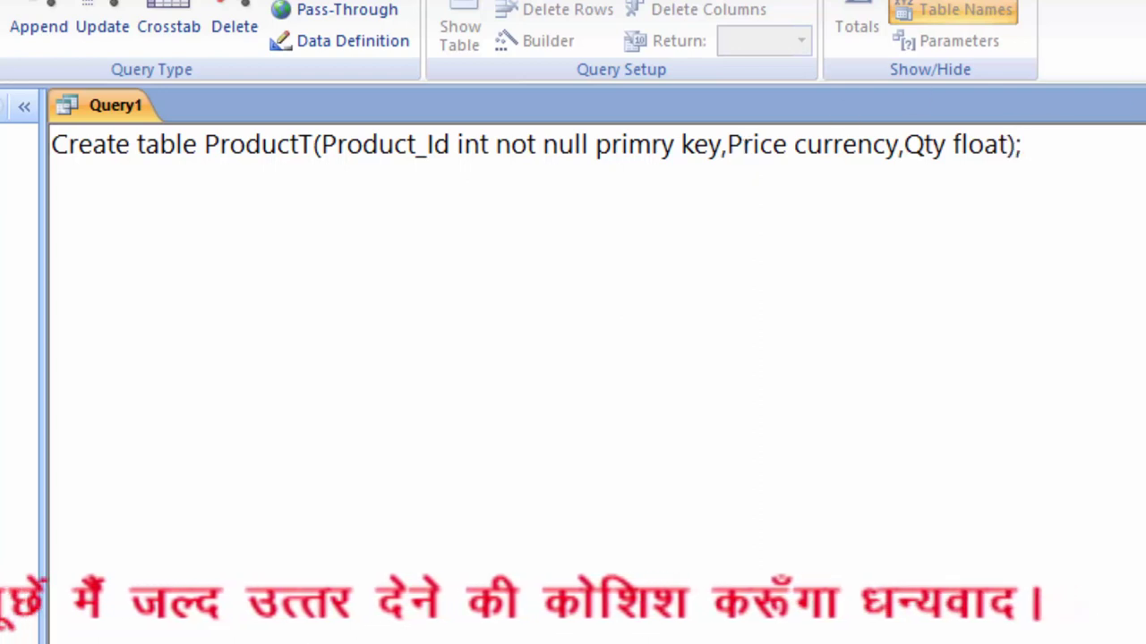
- Run the statement, correct 'primry' to 'primary' after the syntax error, and rerun to create ProductT
left_click_drag(1022, 145, 45, 147)
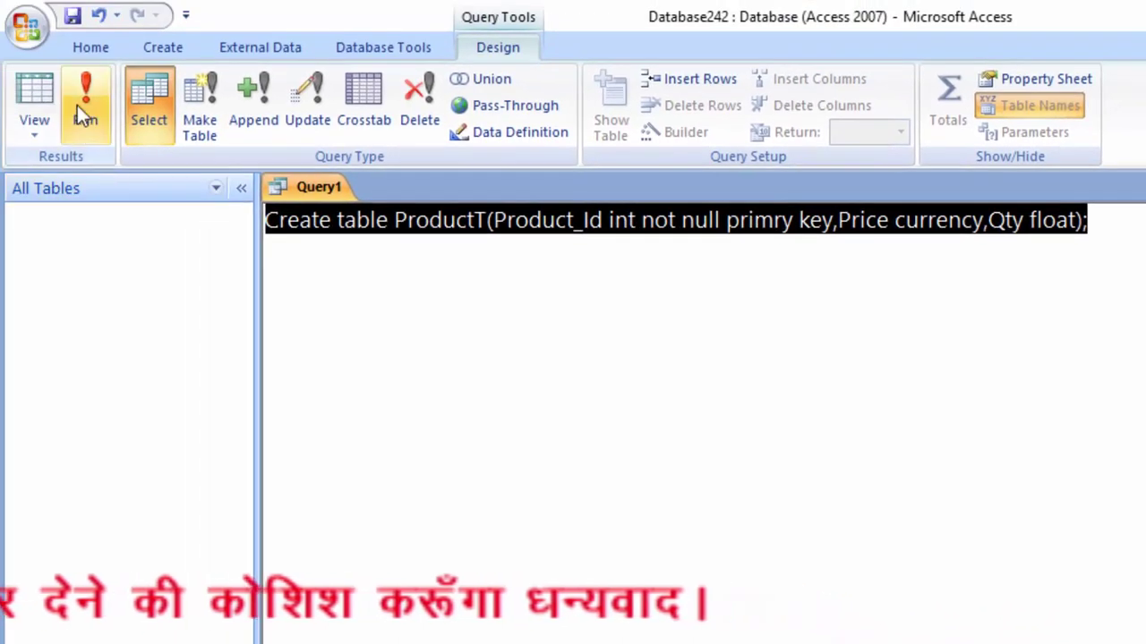
left_click(79, 108)
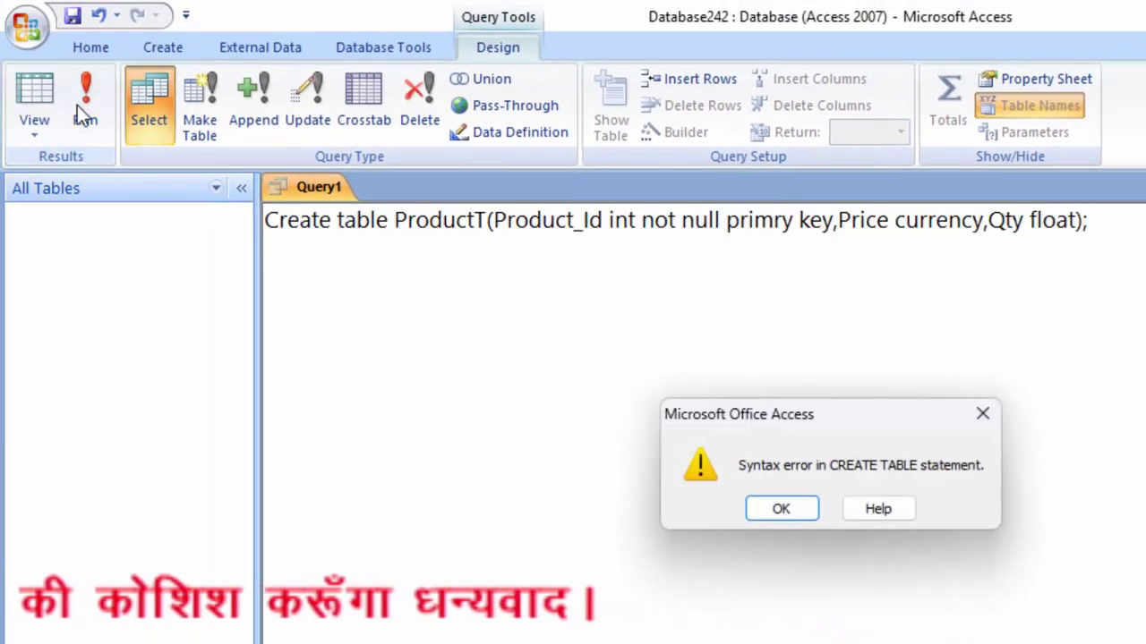
left_click(800, 512)
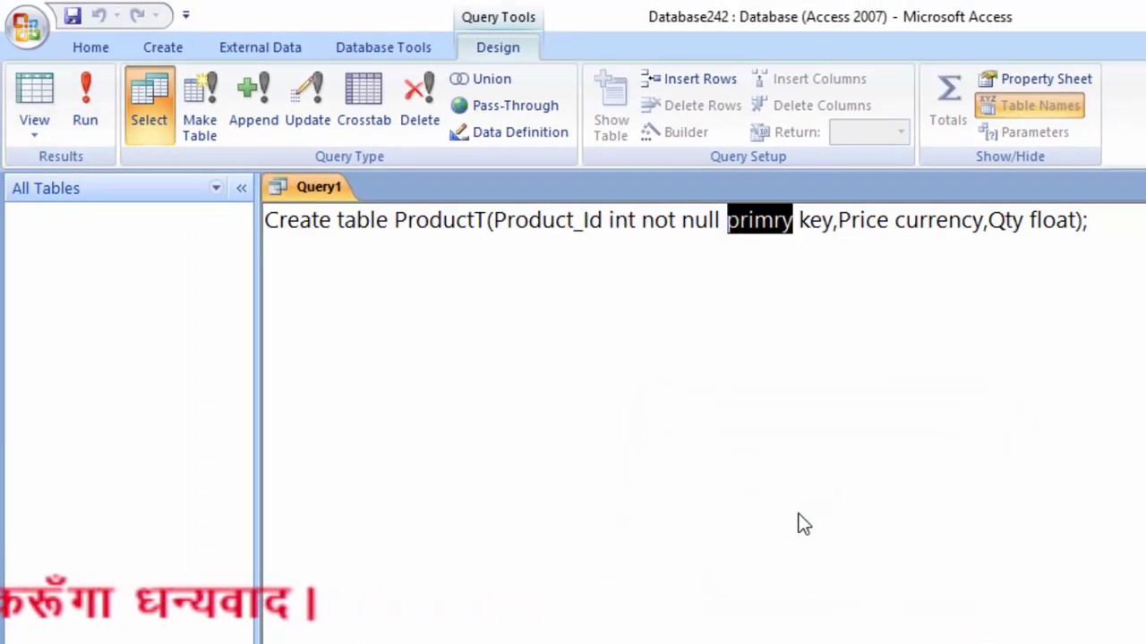
left_click(776, 220)
type("a")
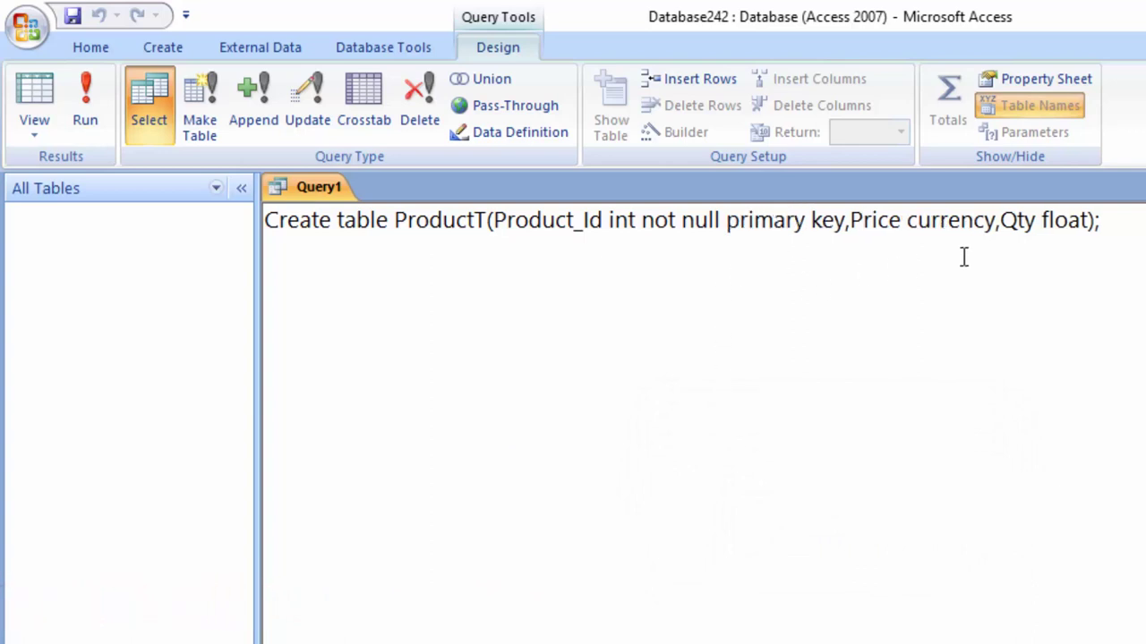
left_click_drag(1143, 220, 3, 175)
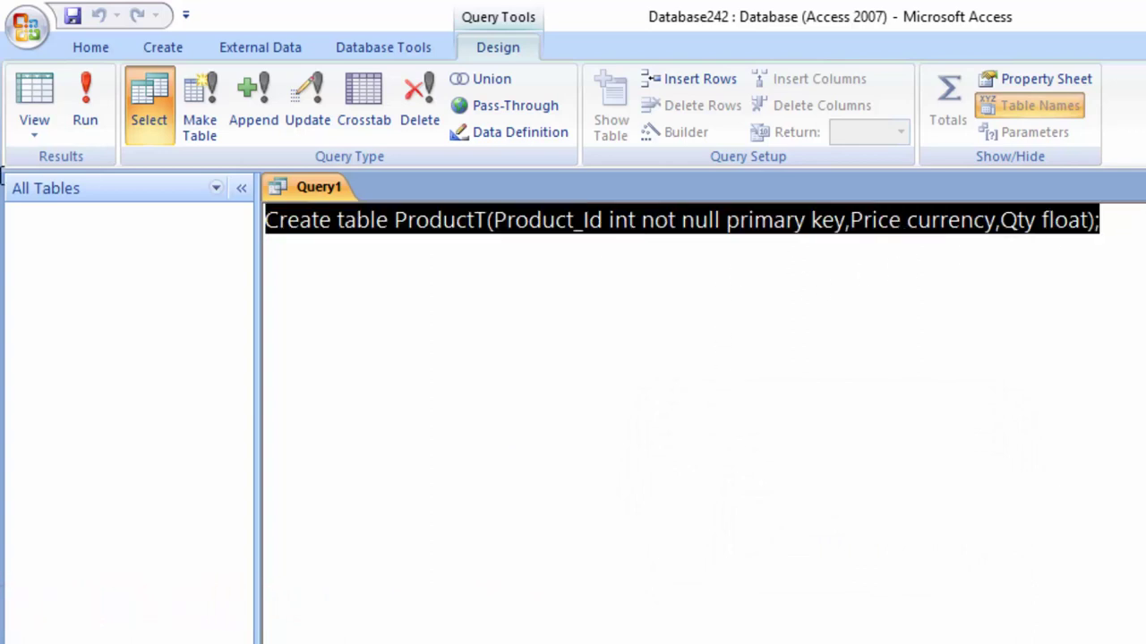
left_click(90, 90)
- Open the ProductT table and enter 1101 as the first record's Product_Id
double_click(101, 239)
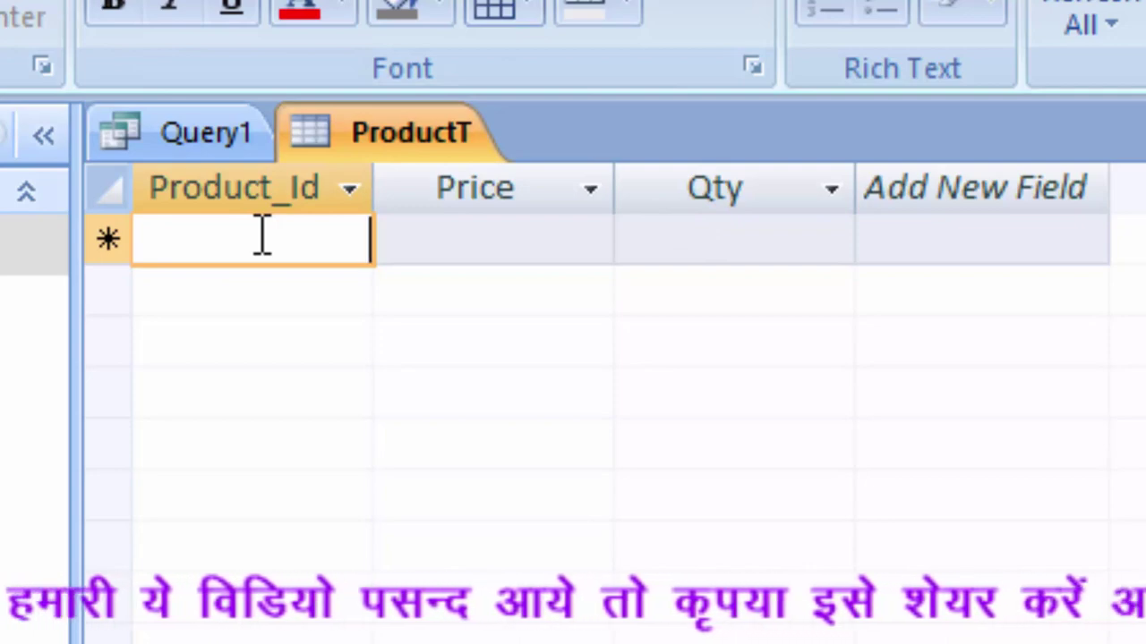
type("1101")
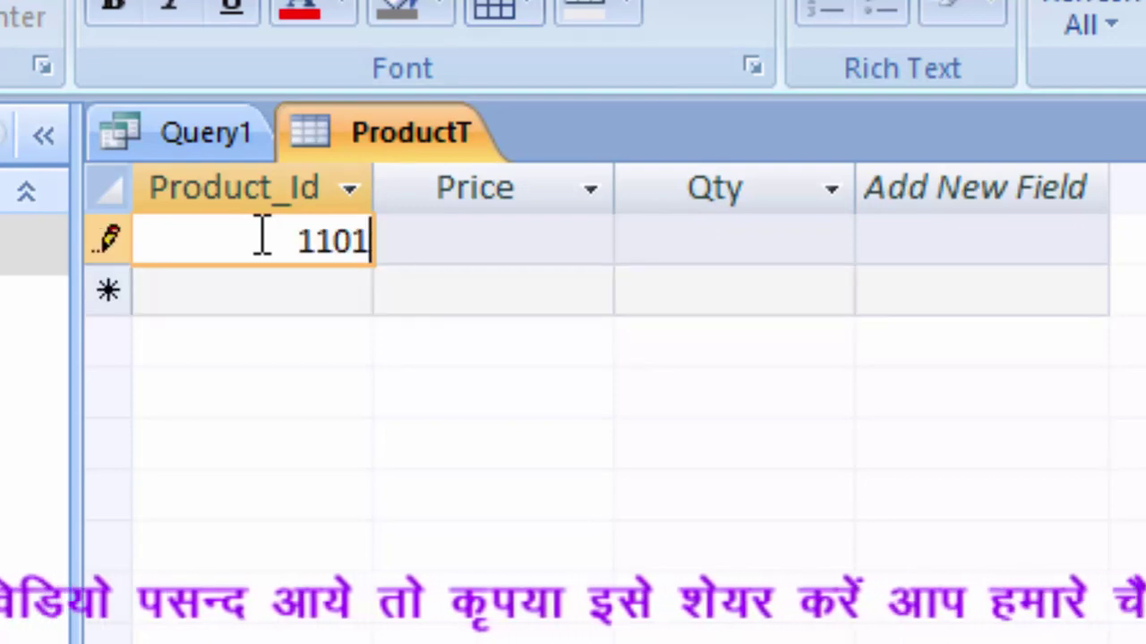
key("Tab")
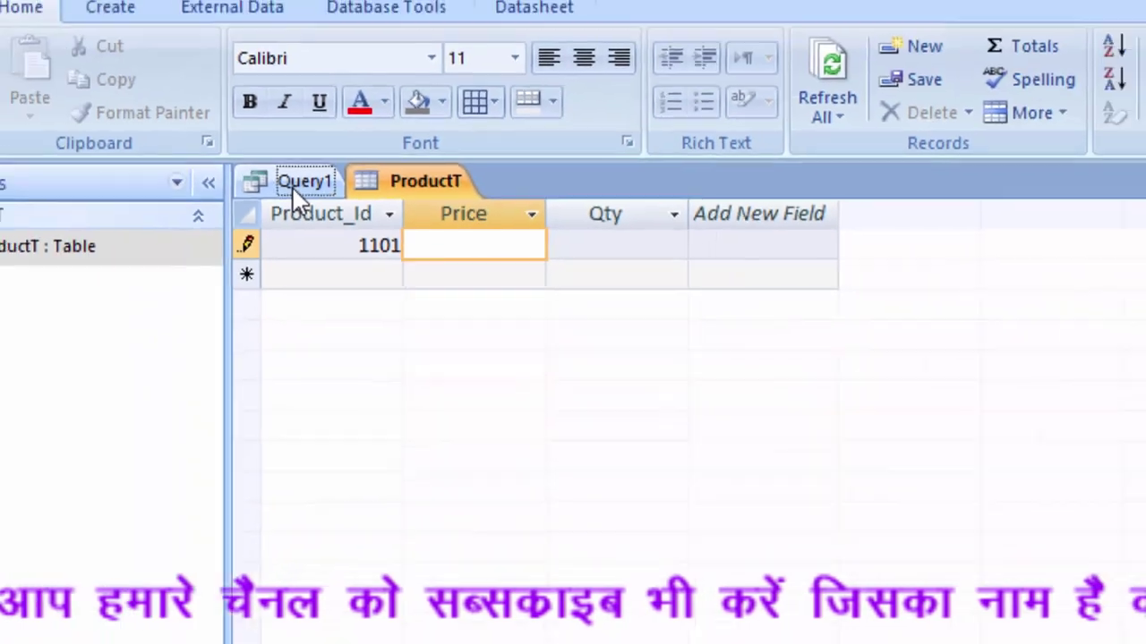
- Close the ProductT datasheet and delete the ProductT table, confirming with Yes
left_click(295, 192)
right_click(406, 198)
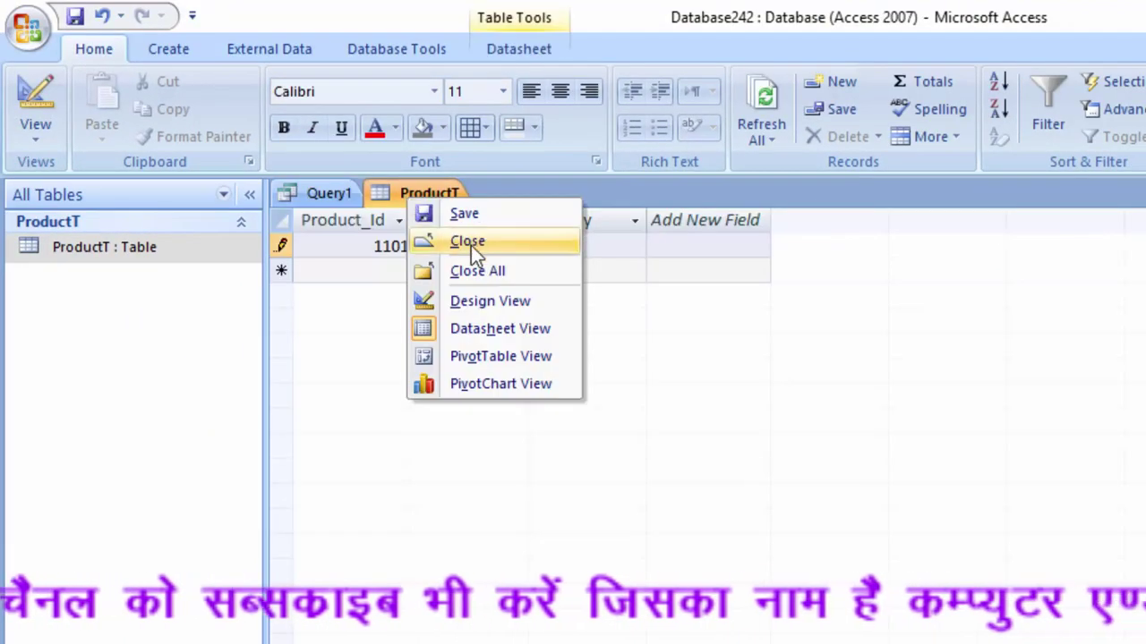
left_click(470, 244)
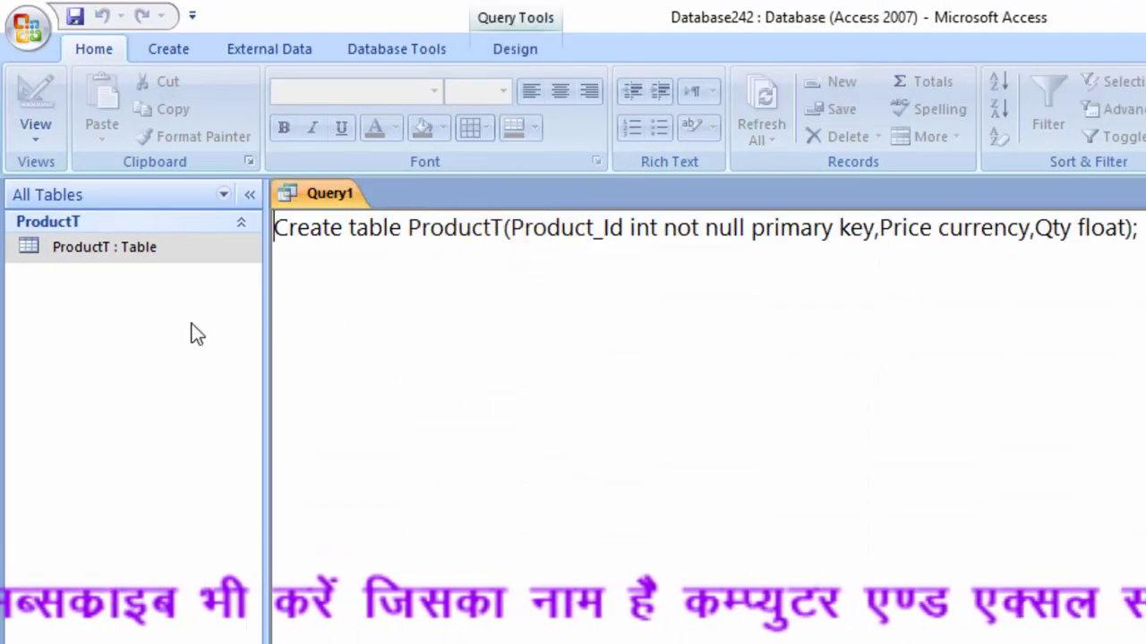
right_click(137, 255)
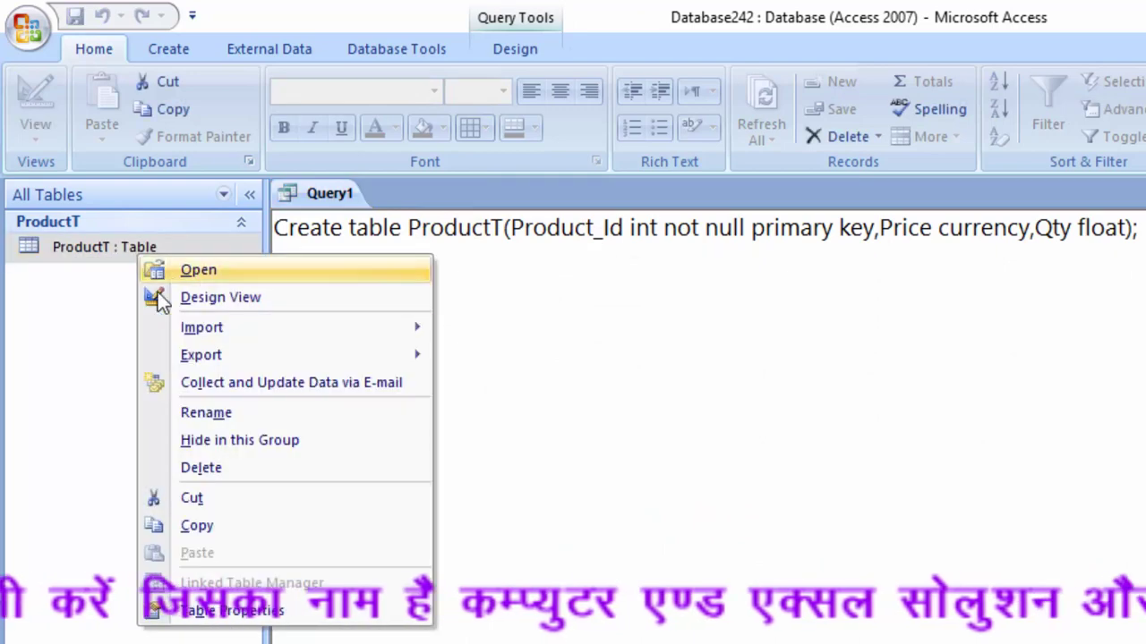
left_click(234, 468)
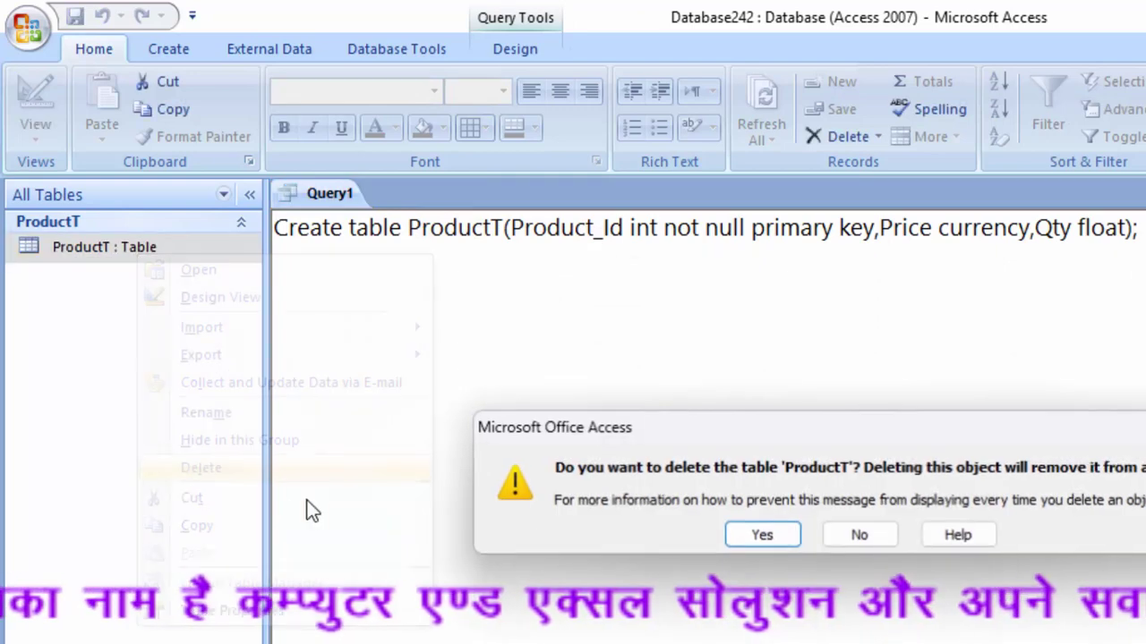
left_click(737, 537)
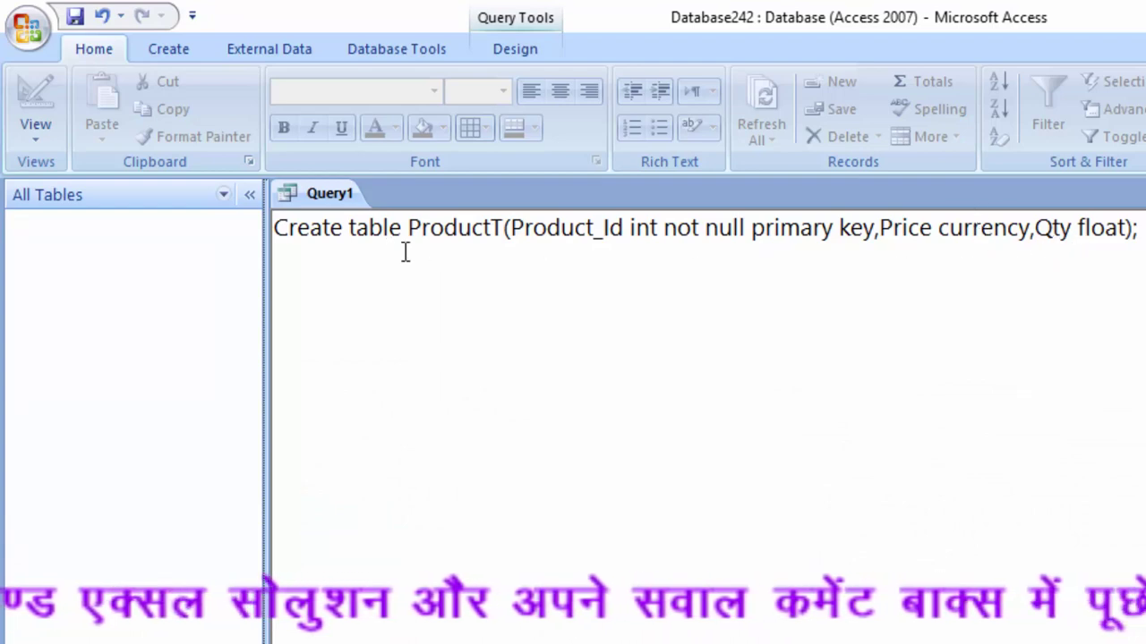
- Insert 'Name_of_Product varchar(3),' after 'key,' in the CREATE TABLE statement
left_click(878, 229)
key("shift+End")
key("Delete")
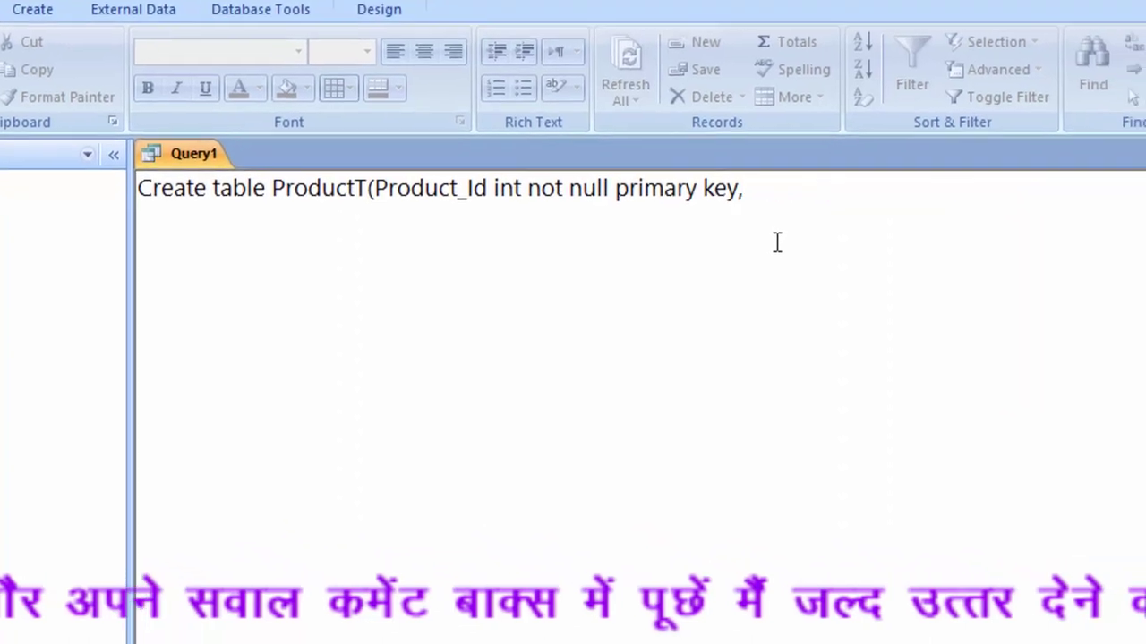
type("Name_of")
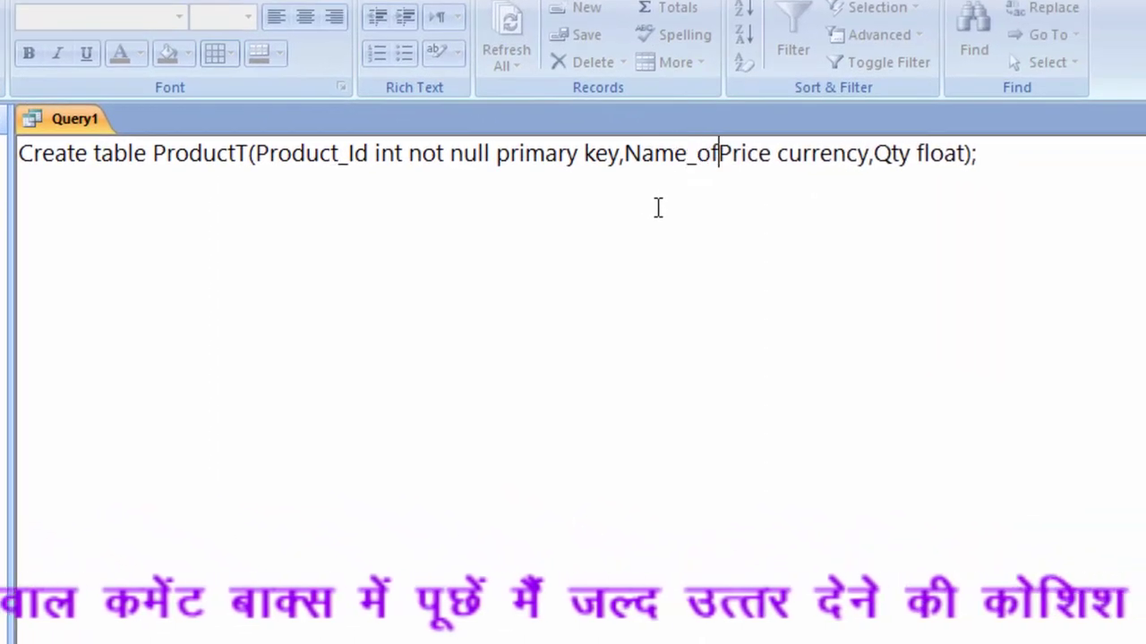
type("_Prod")
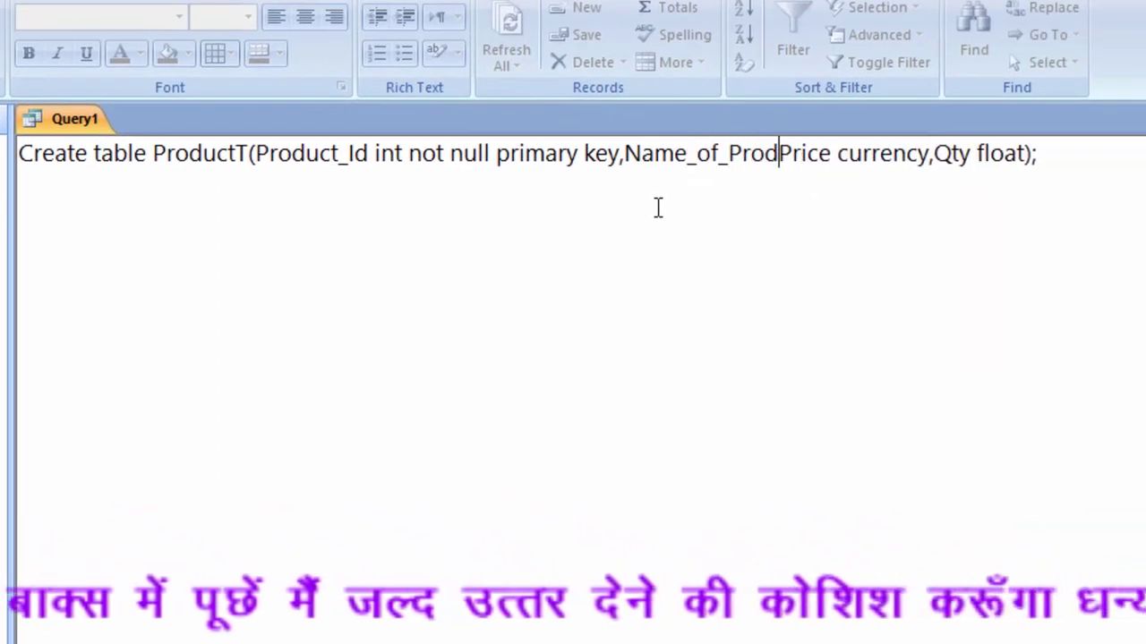
type("uct ")
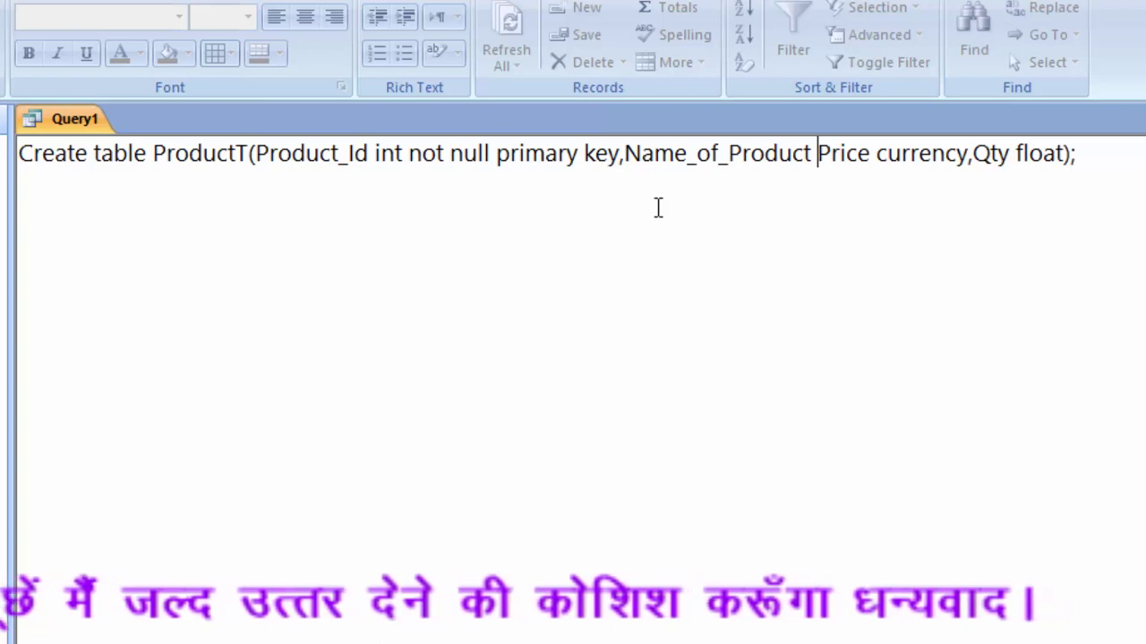
type("varch")
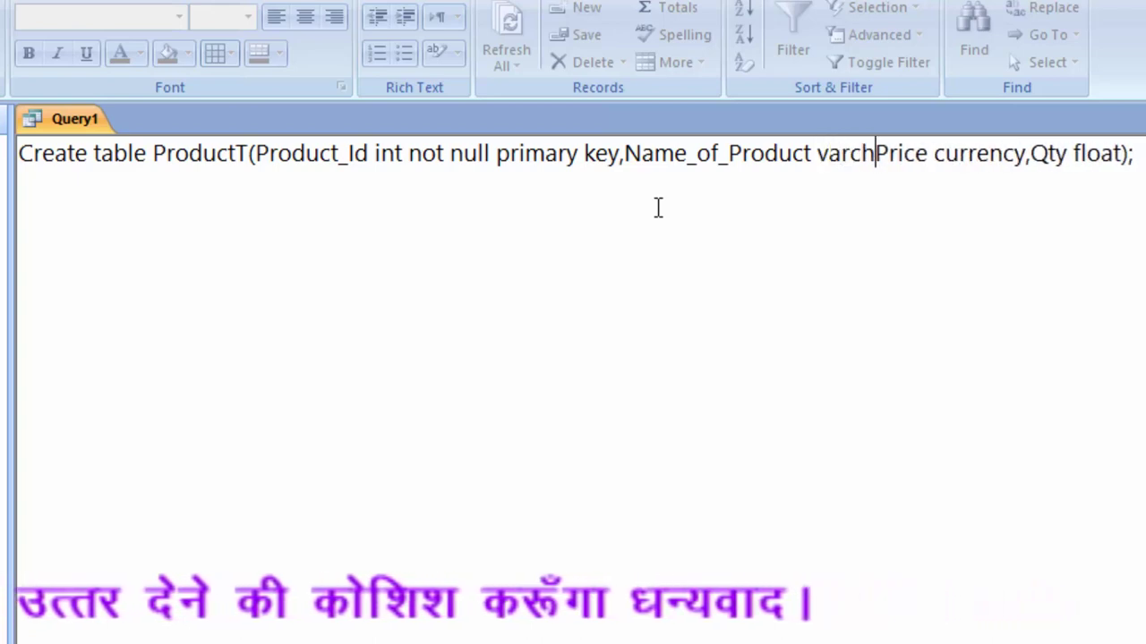
type("ar(3")
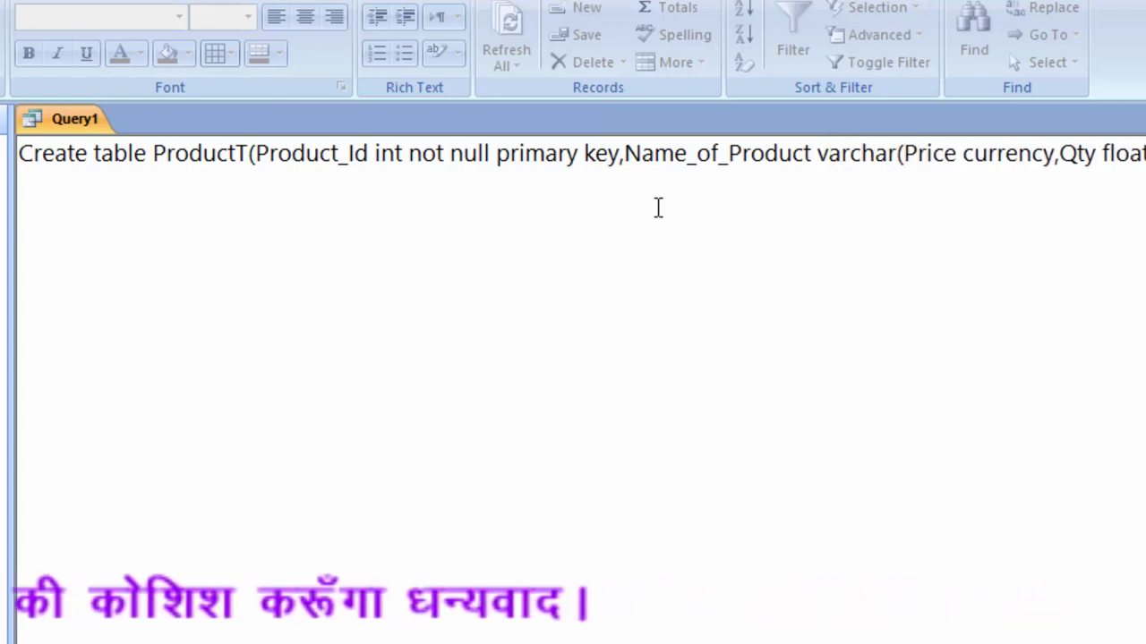
type(")")
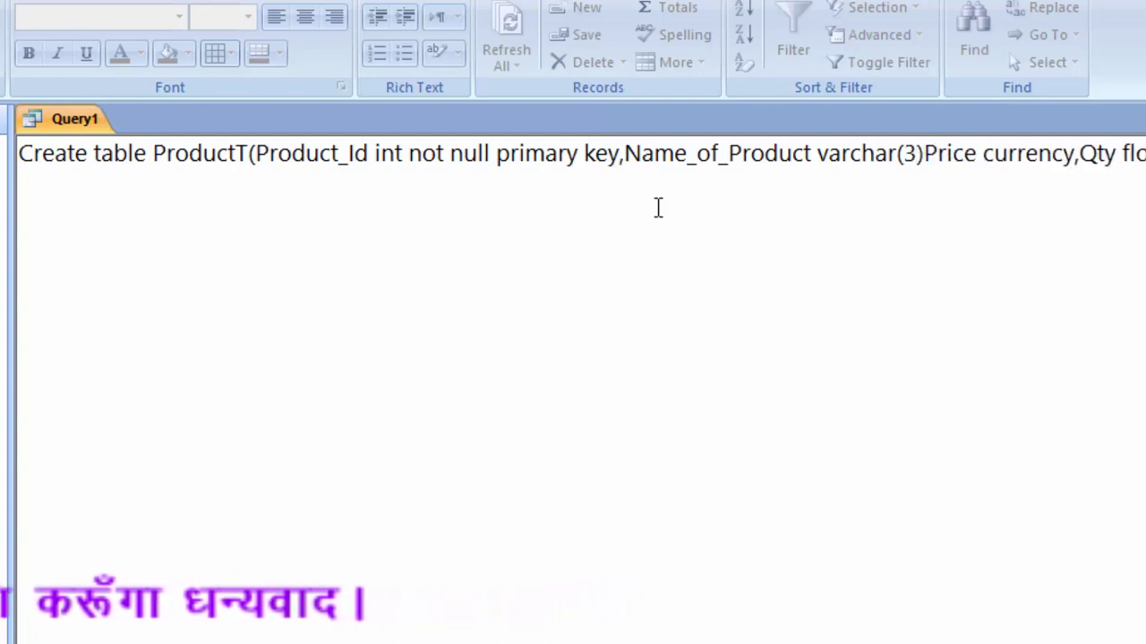
type(",")
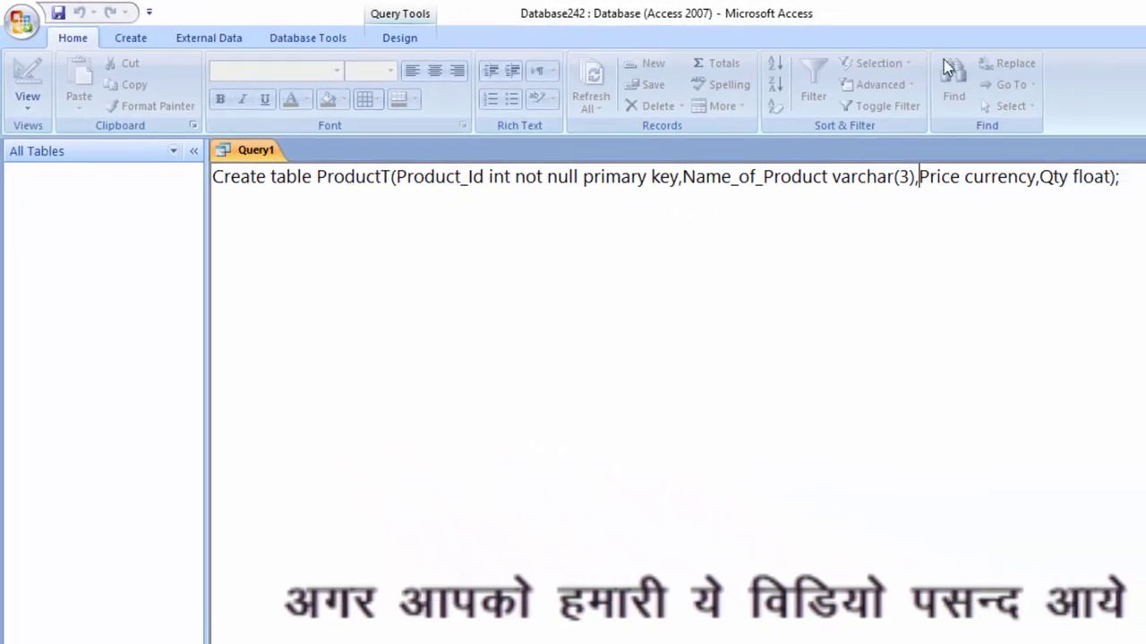
- Run the CREATE TABLE statement to build ProductT and open its datasheet
left_click(405, 37)
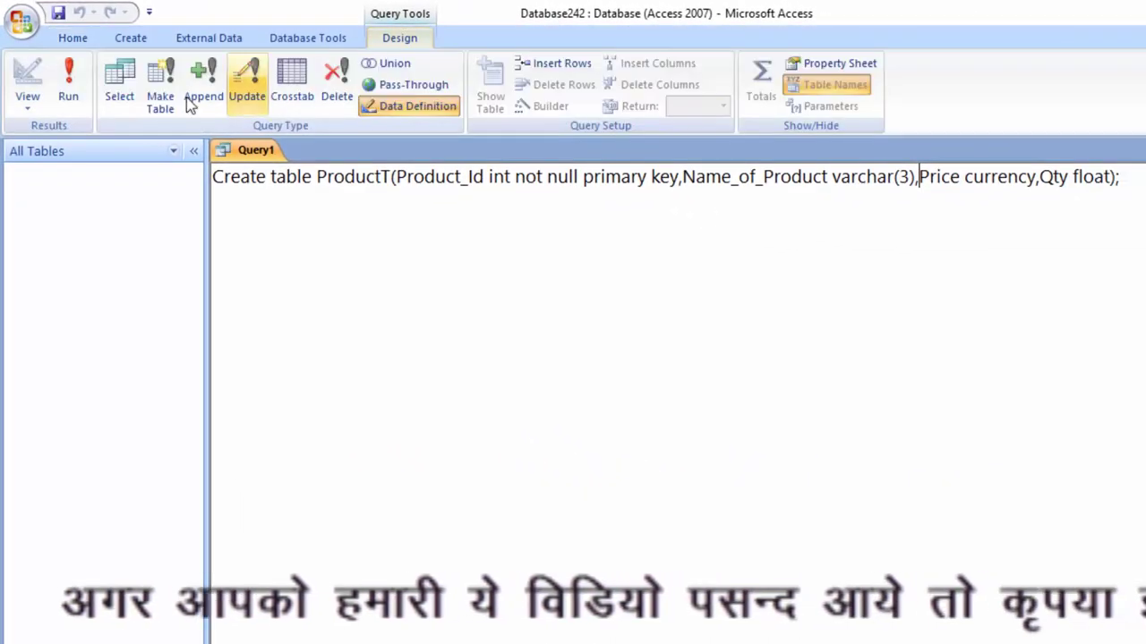
left_click(69, 85)
double_click(85, 193)
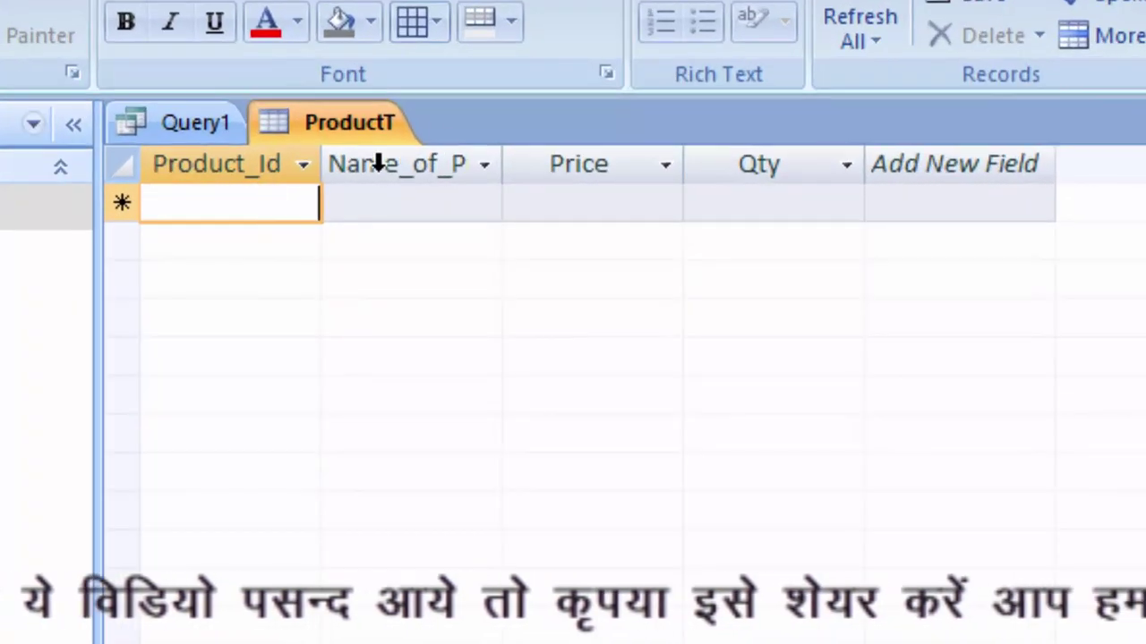
- Widen the Name_of_Product column and enter a test record with Product_Id 1 and name 'Ric'
left_click_drag(614, 229, 612, 228)
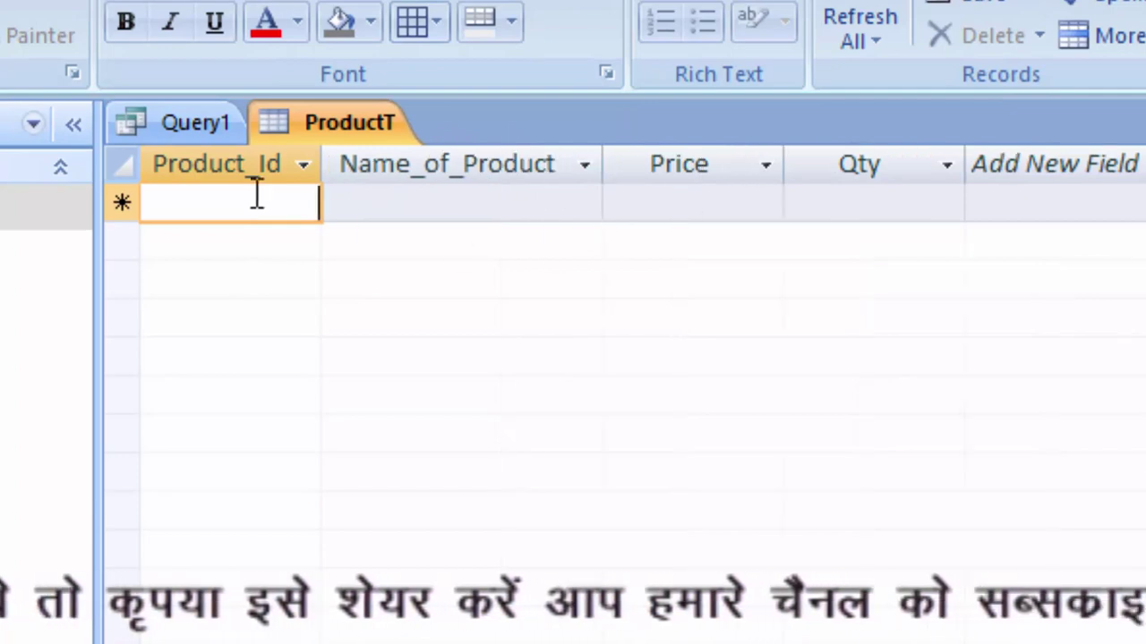
type("1101")
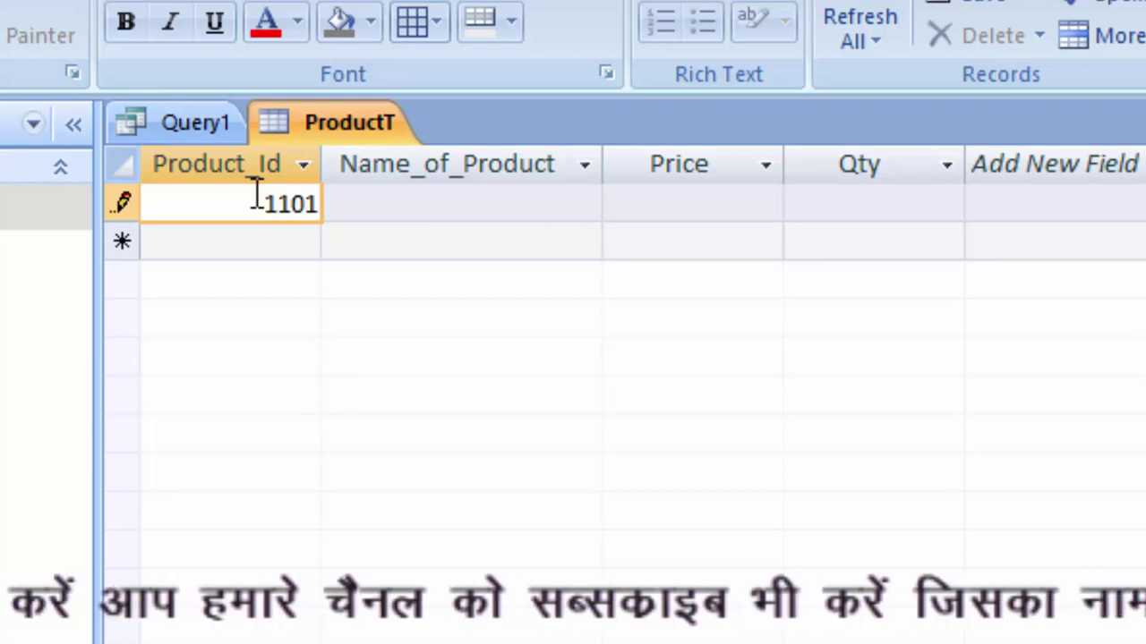
key("Tab")
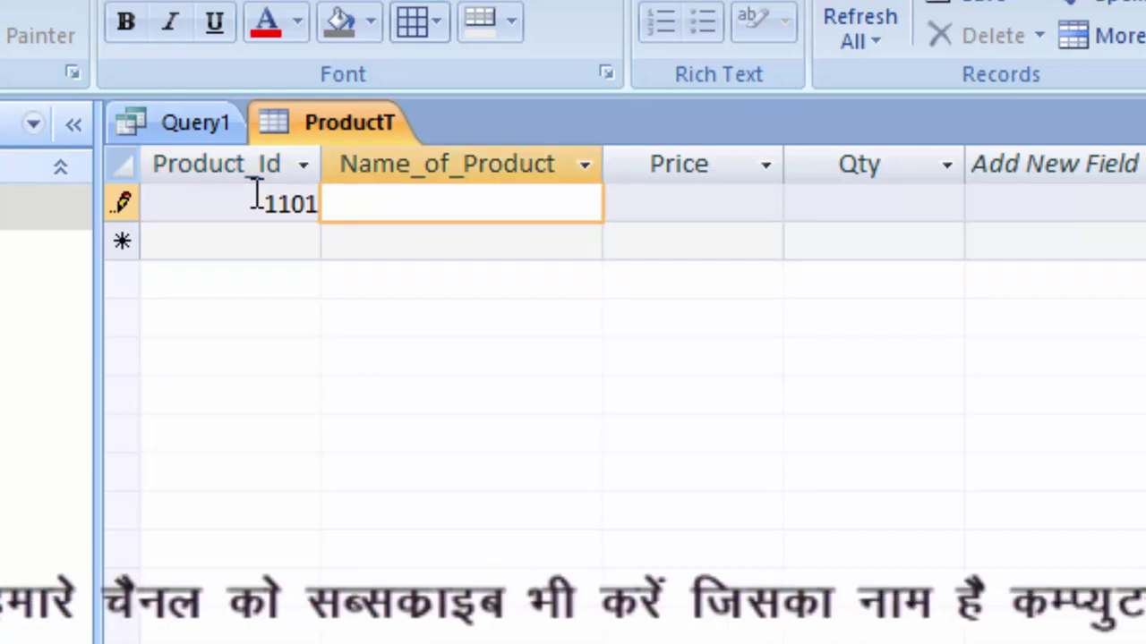
type("Ric")
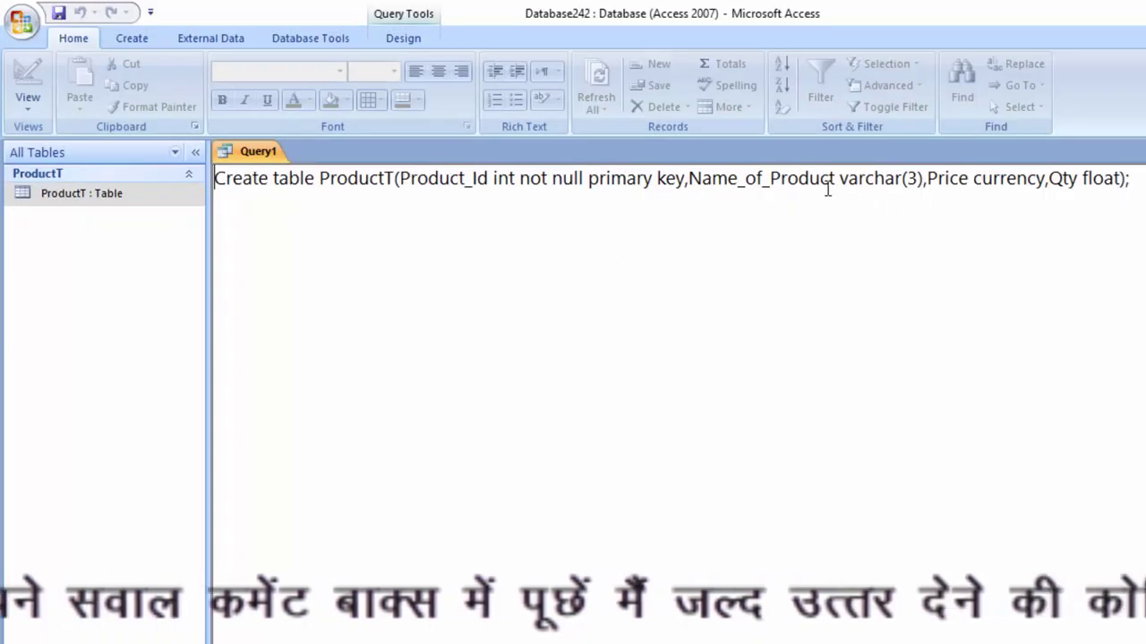
- Delete the ProductT table from the navigation pane and confirm
right_click(125, 199)
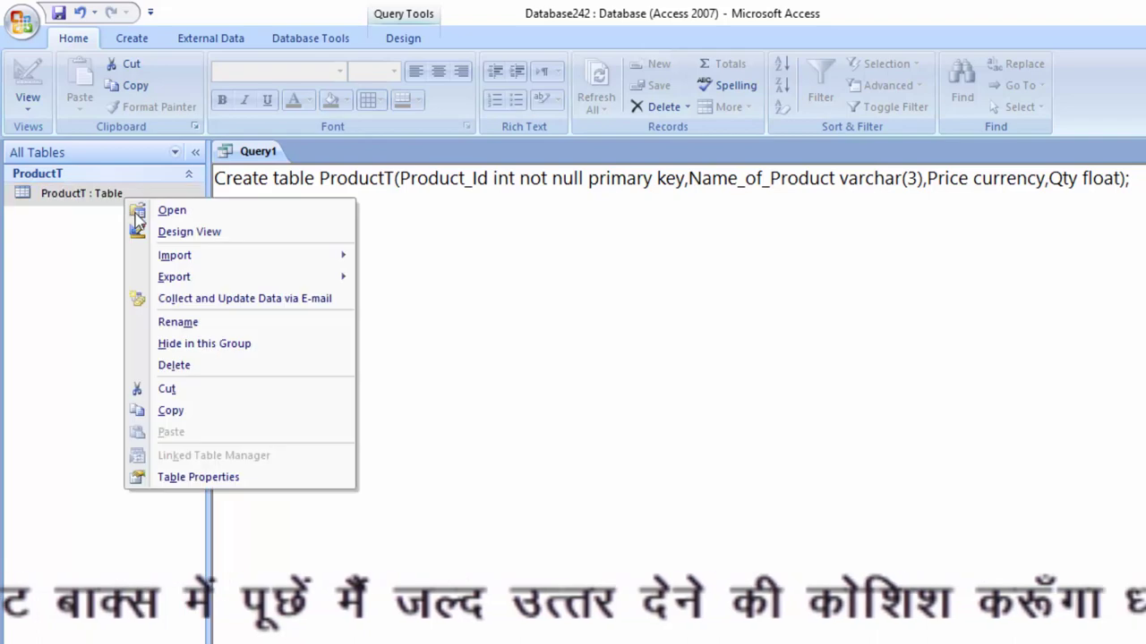
left_click(191, 367)
left_click(599, 421)
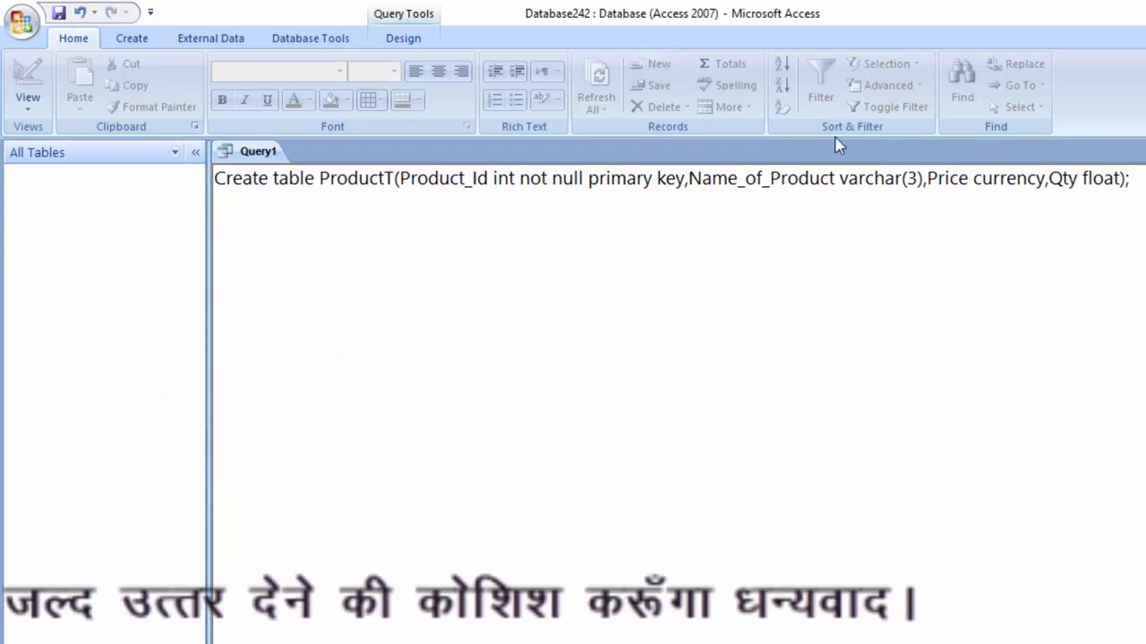
- Change varchar(3) to varchar(30) in the SQL and run it to recreate ProductT
left_click(917, 178)
type("0")
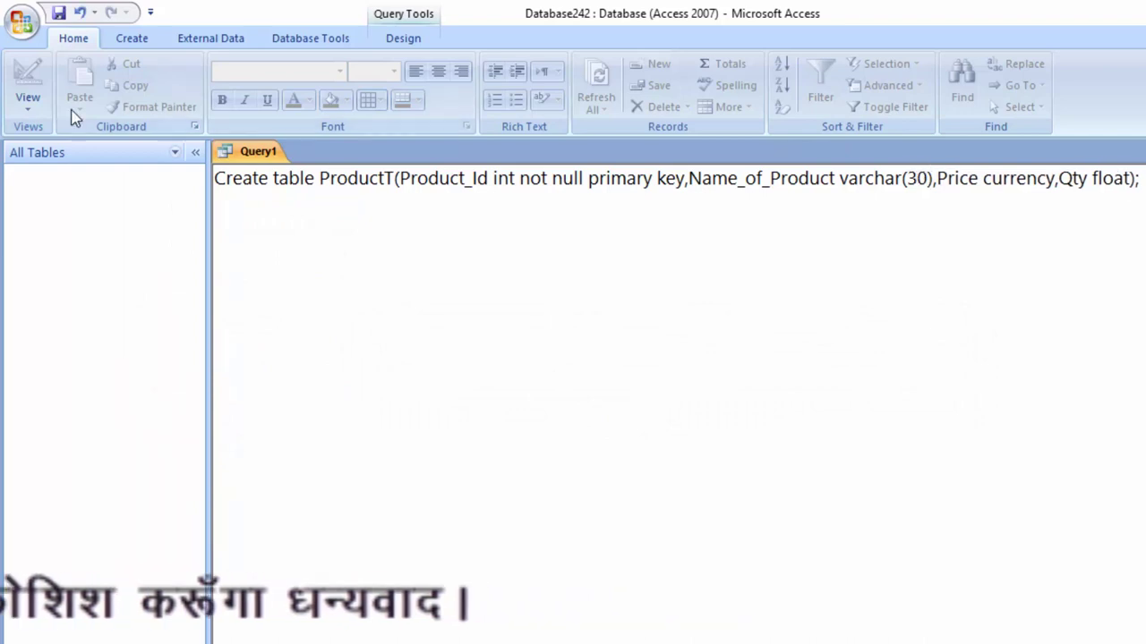
left_click(401, 35)
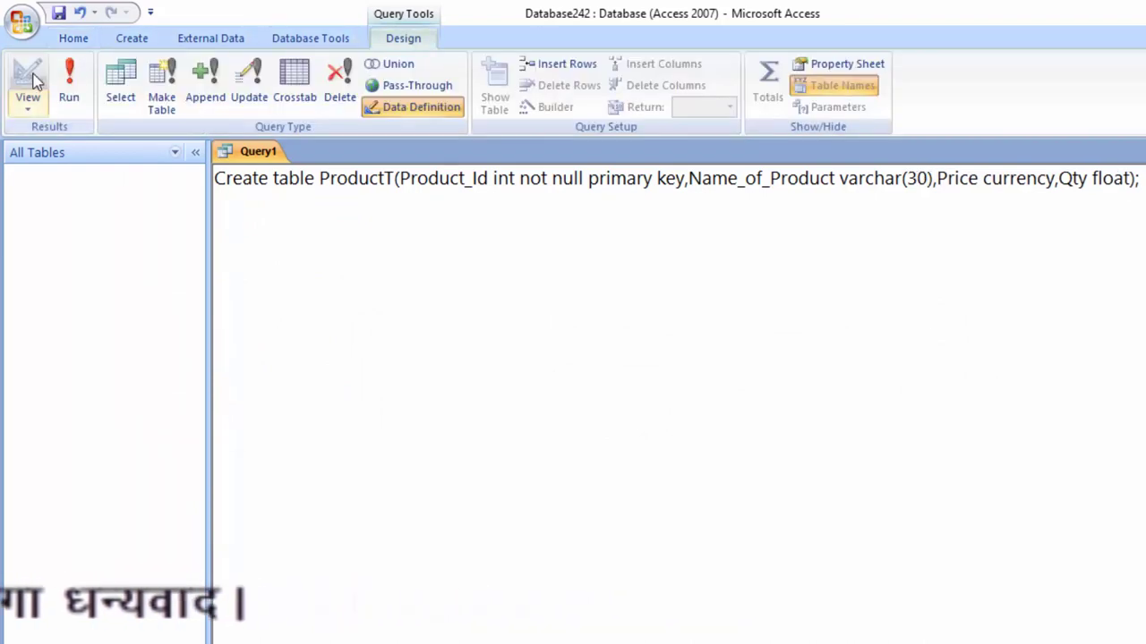
left_click(72, 80)
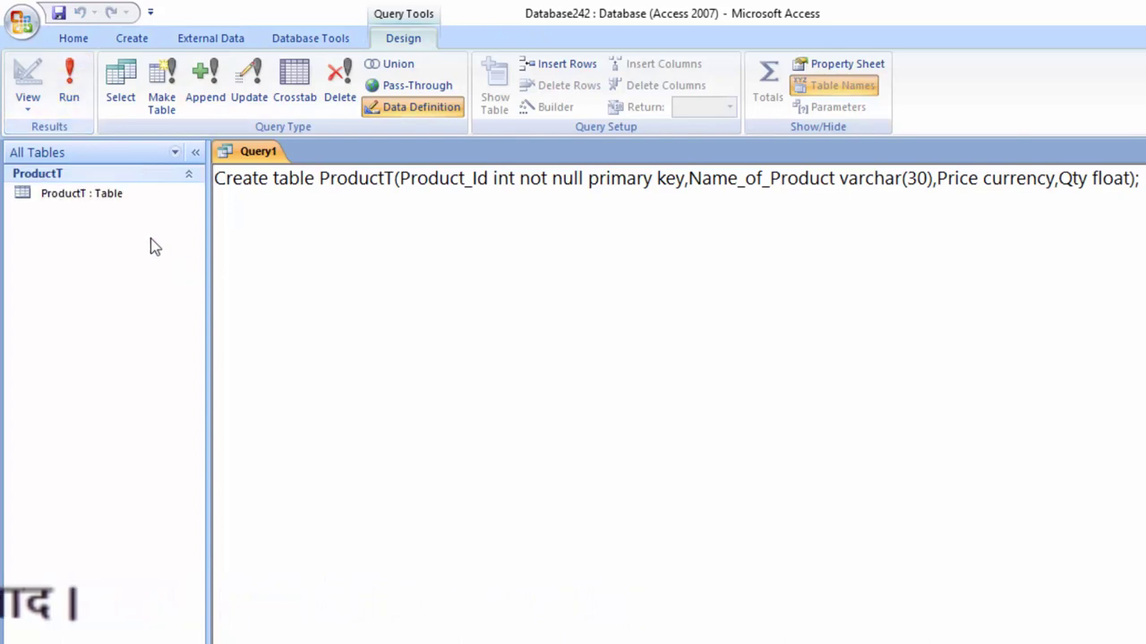
- Open ProductT and enter the record 1101, Rice, price 40, quantity 6
double_click(84, 195)
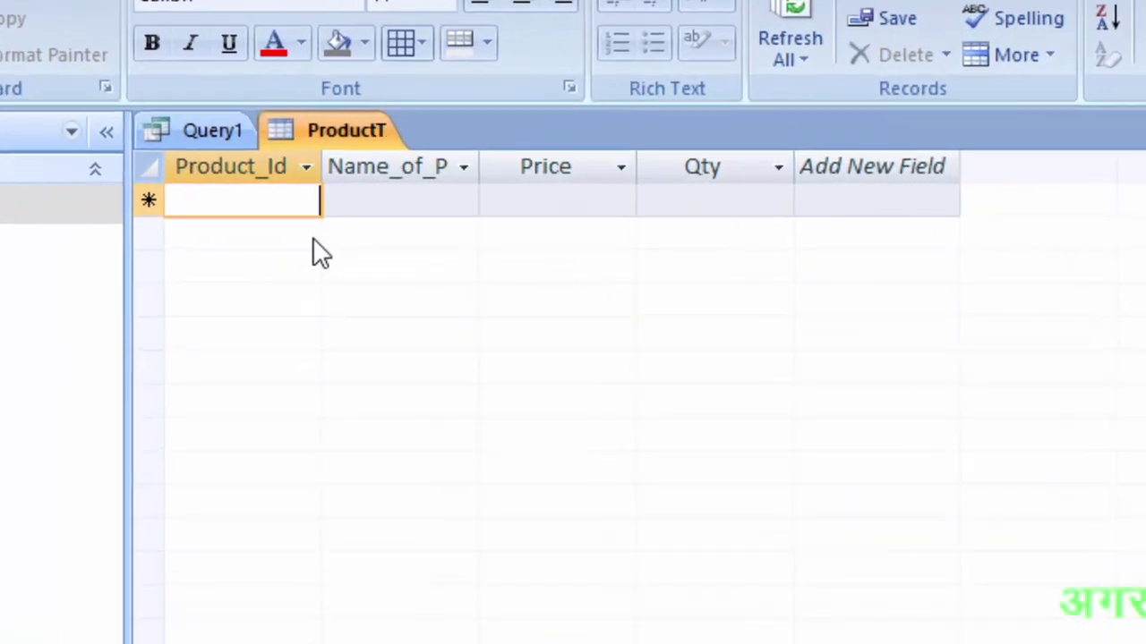
type("1101")
key("Tab")
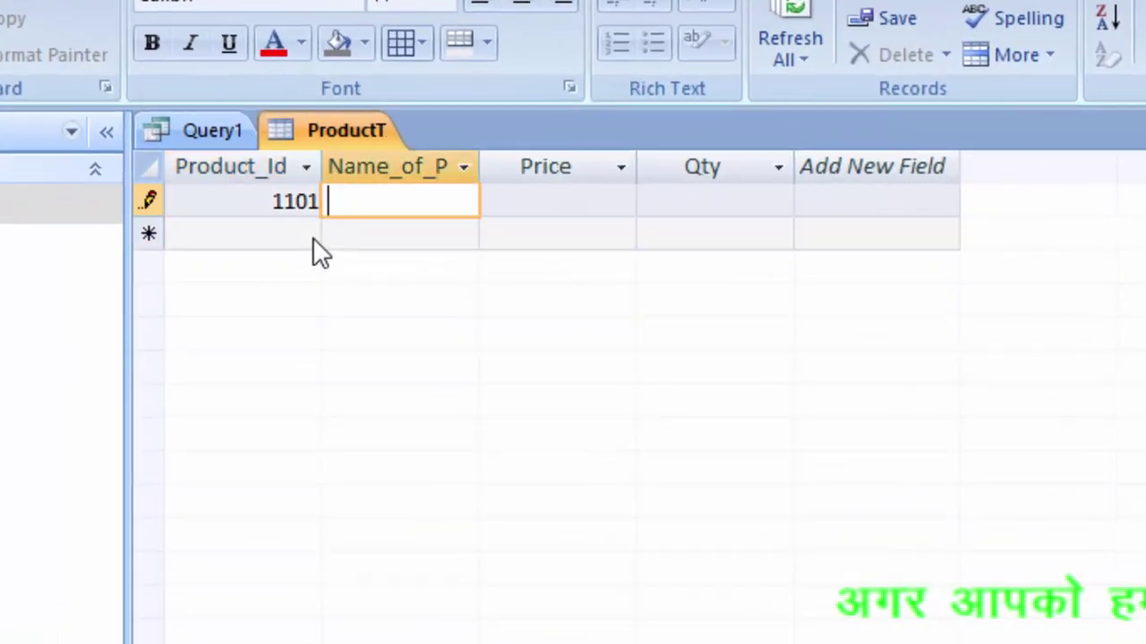
type("Ric")
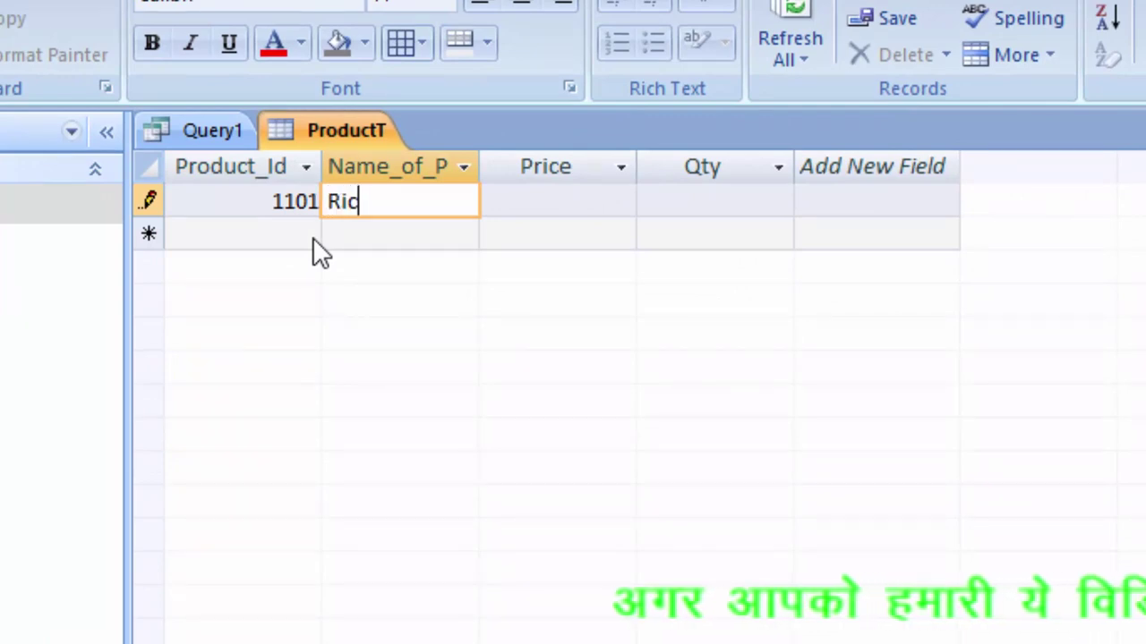
type("e")
key("Tab")
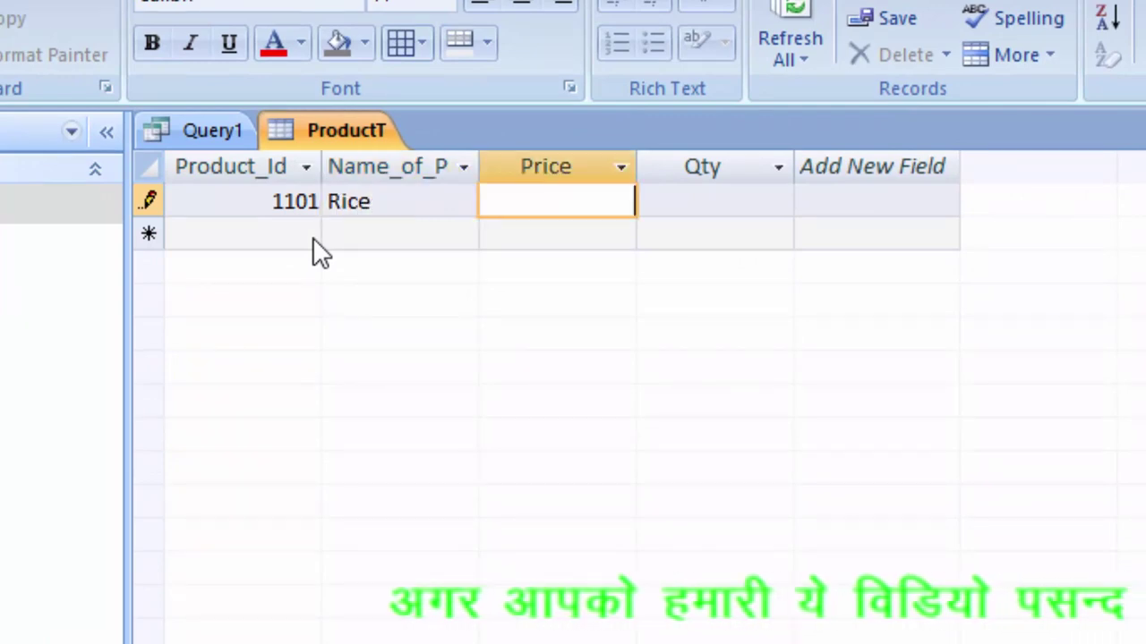
type("40")
key("Tab")
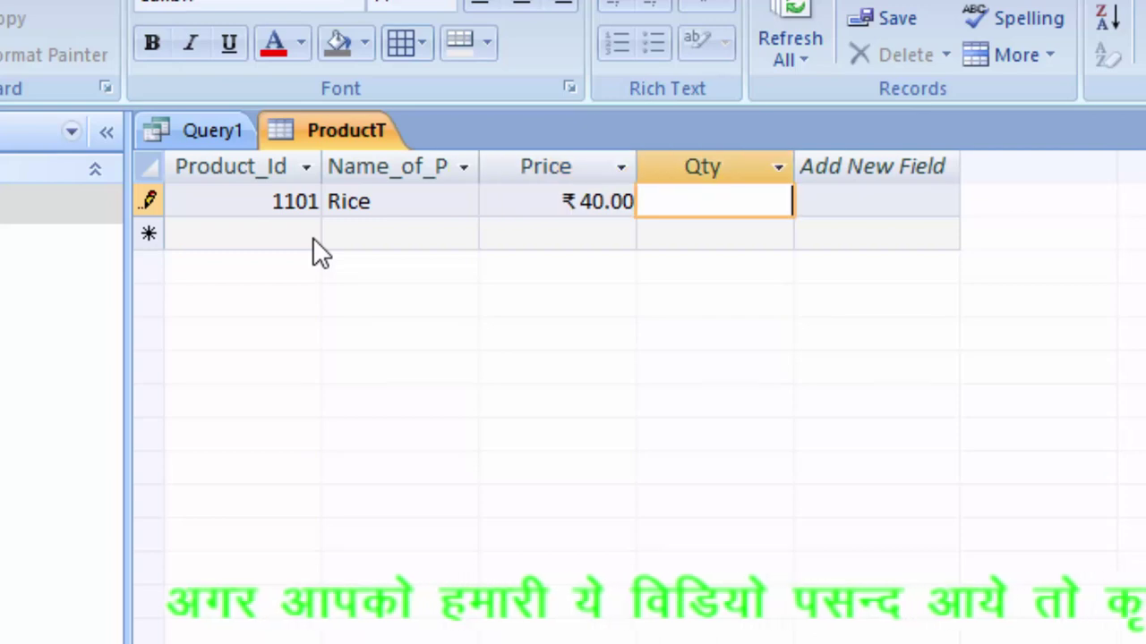
type("6")
key("Tab")
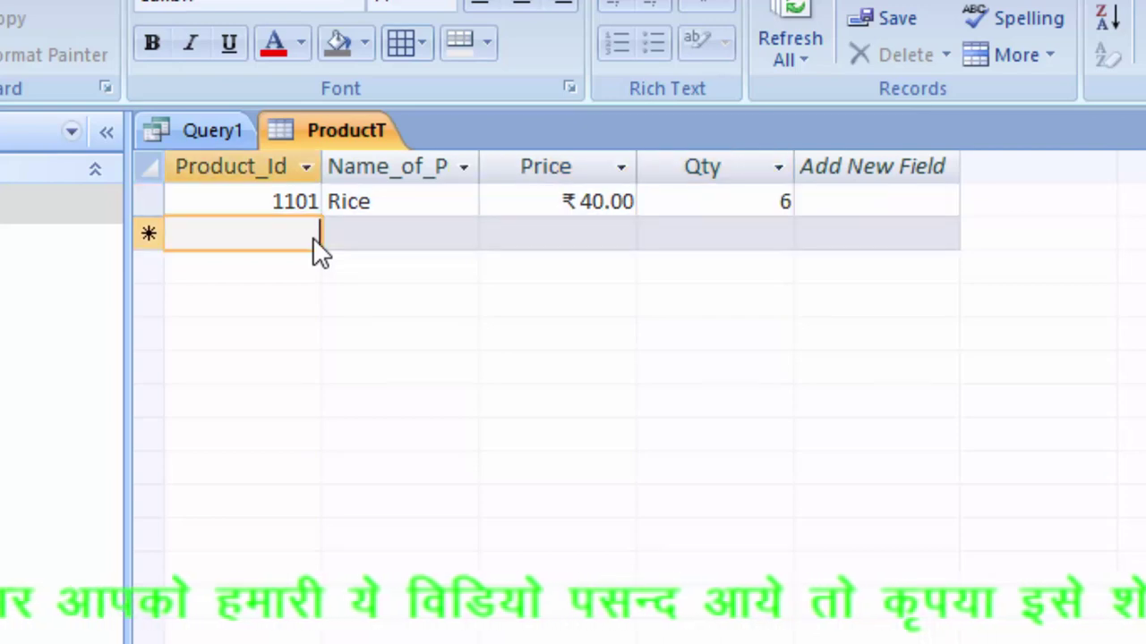
- Clear the stray 110 typed into the next row's Name_of_Product cell
key("Tab")
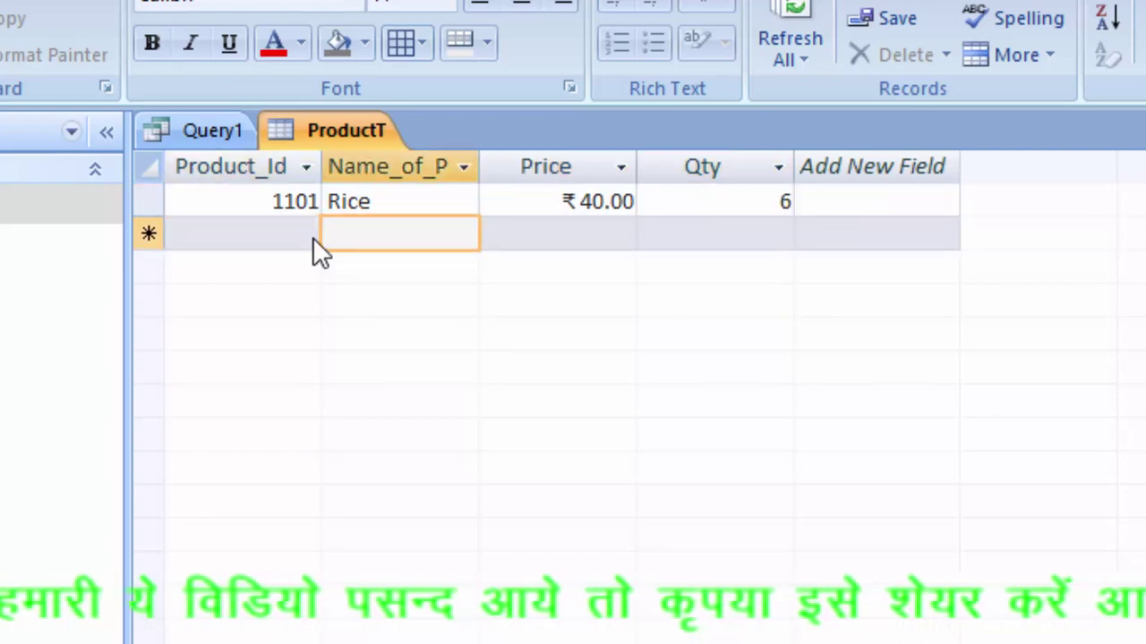
type("110")
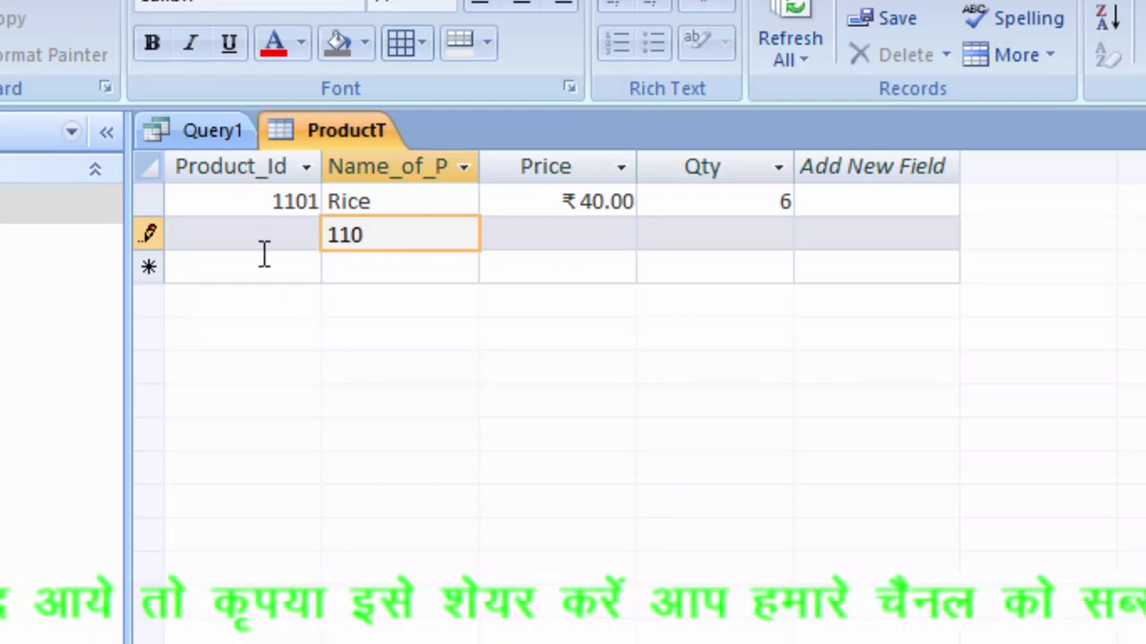
key("shift+Home")
key("Delete")
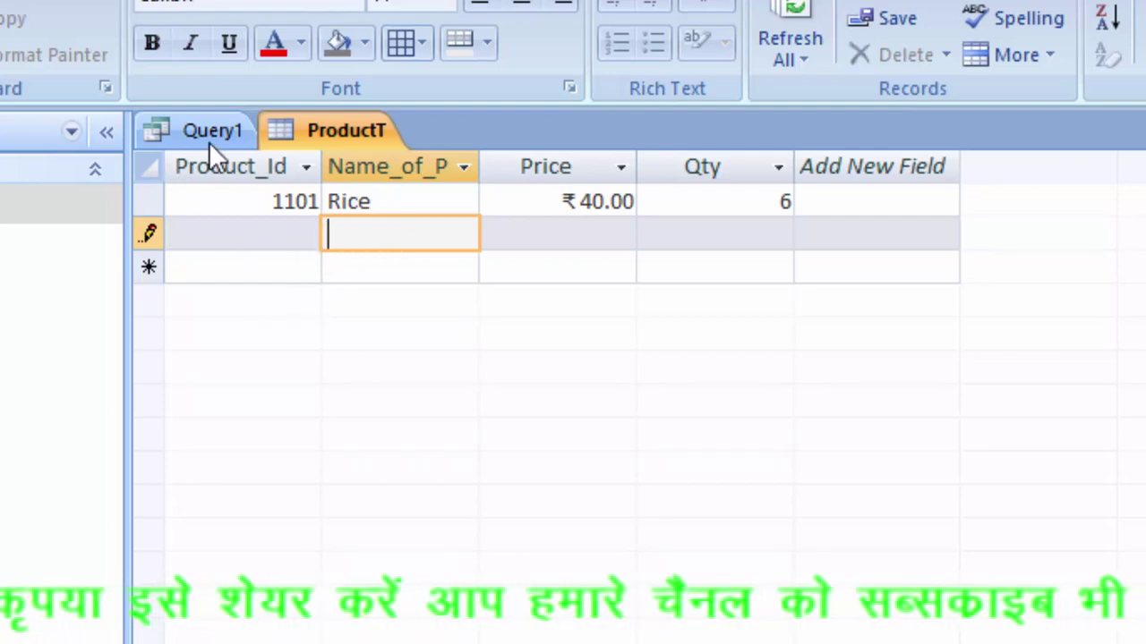
- Dismiss the missing Product_Id warning and enter record 1102, Pulse, ₹140.00, quantity 70
left_click(258, 222)
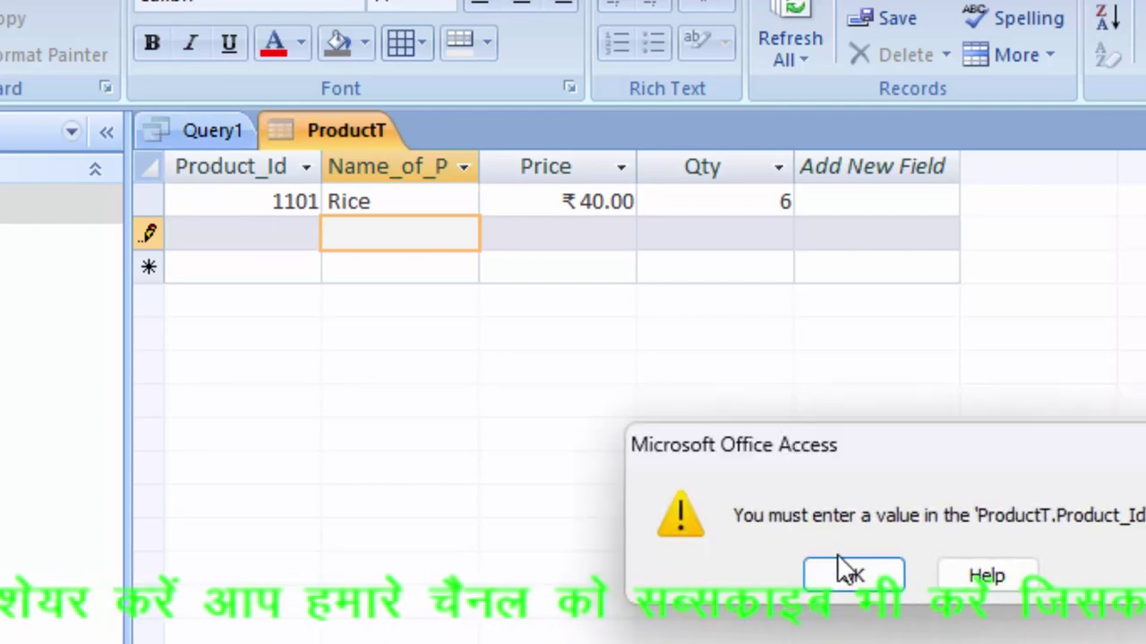
left_click(881, 622)
left_click(859, 584)
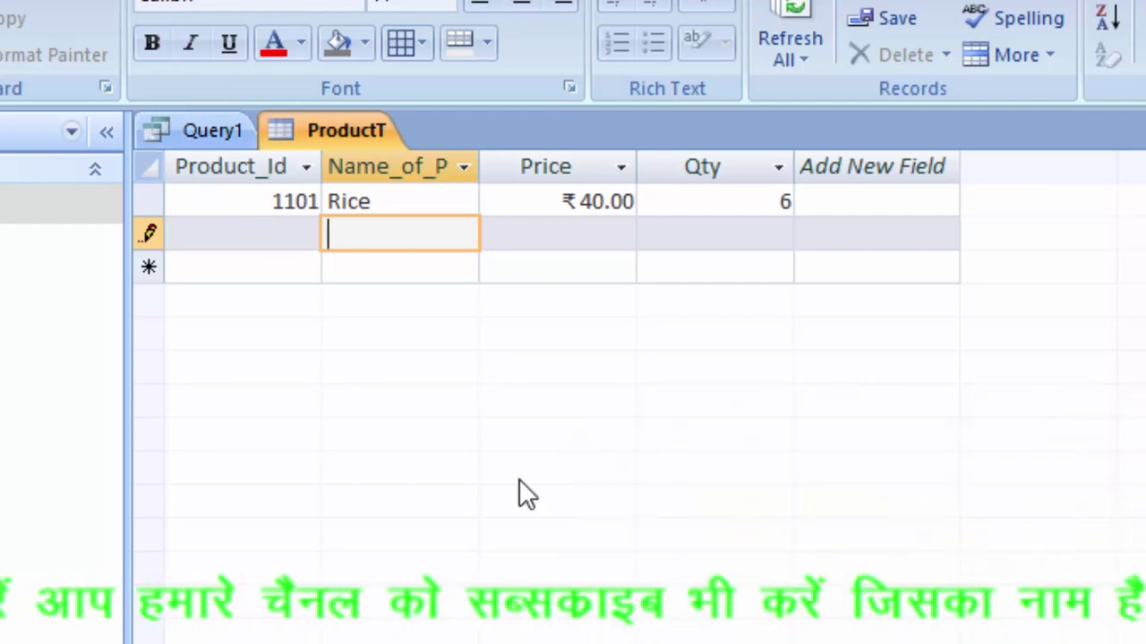
left_click(240, 241)
type("110")
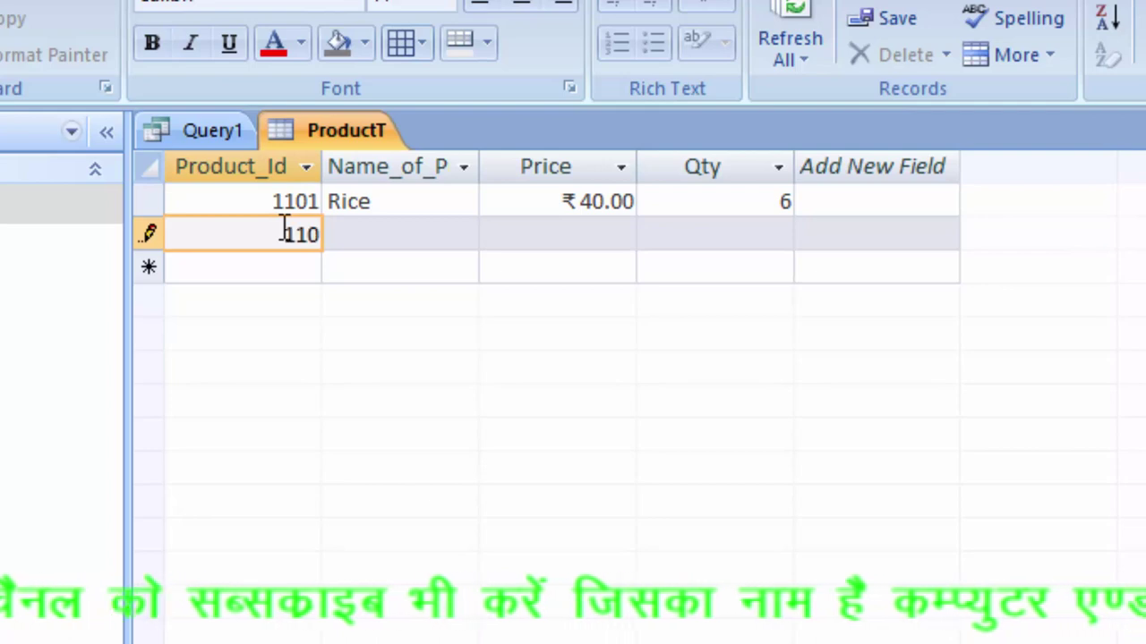
type("2")
key("Tab")
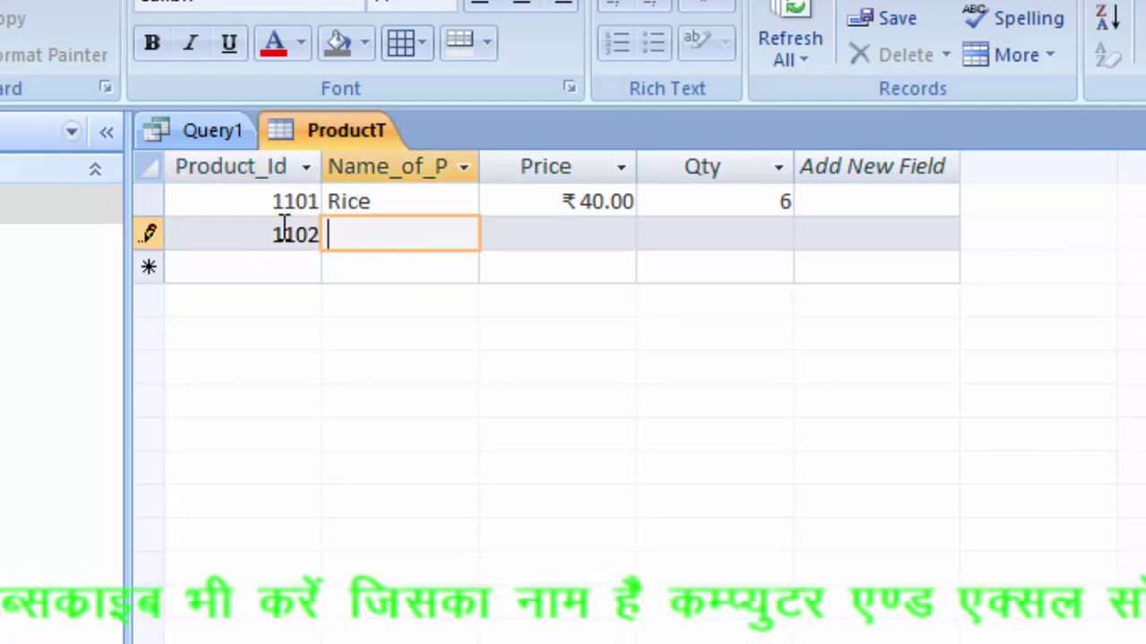
type("Pulse")
key("Tab")
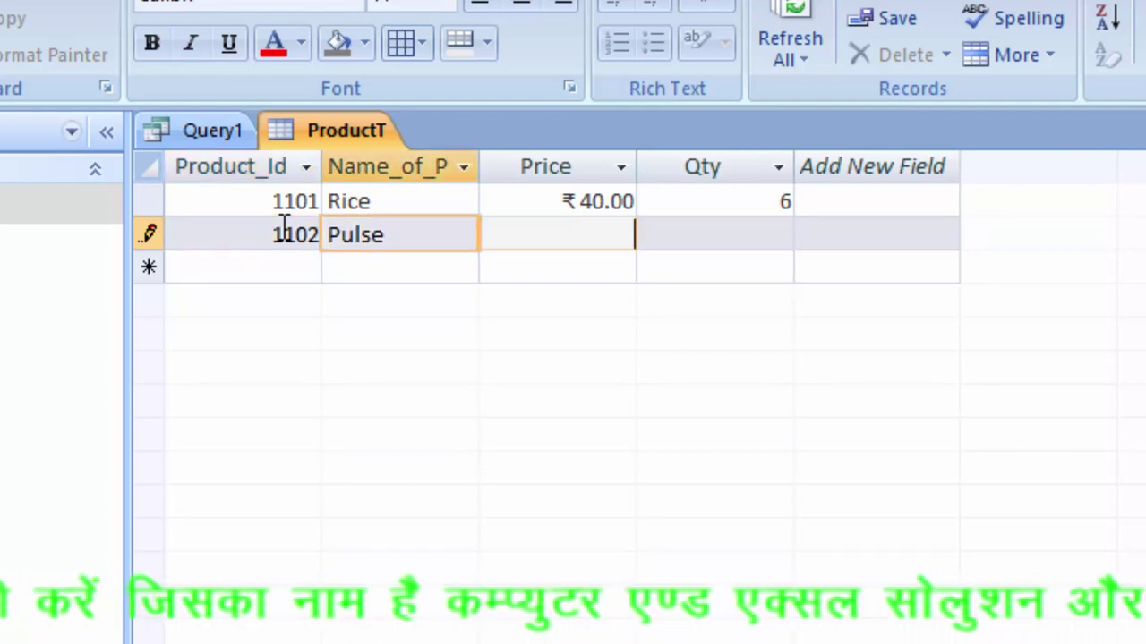
type("14")
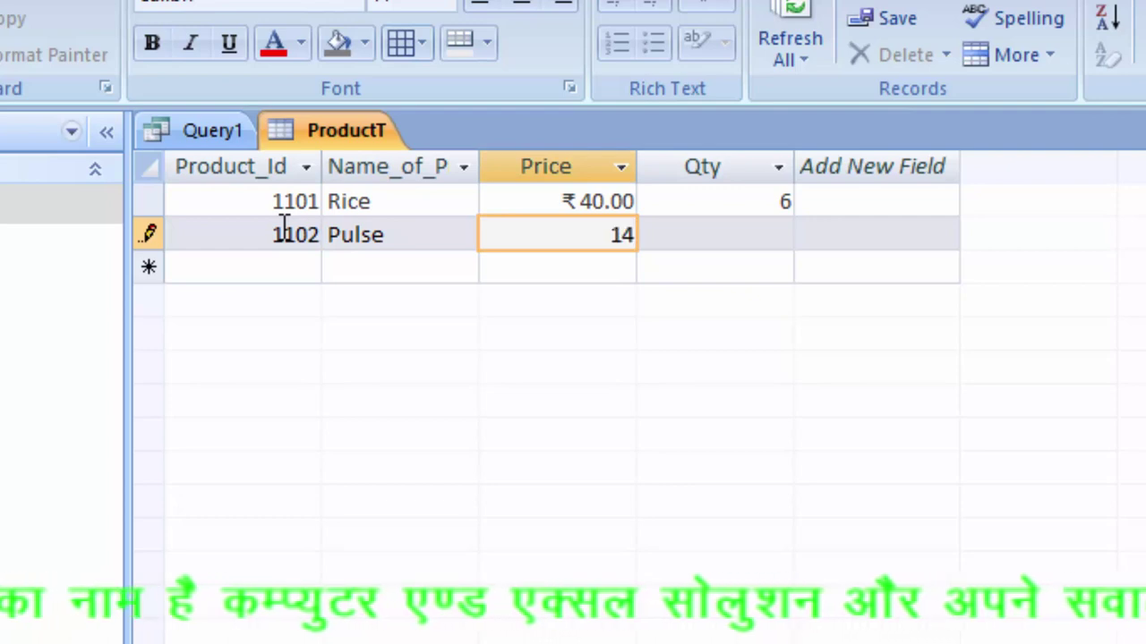
type("0")
key("Tab")
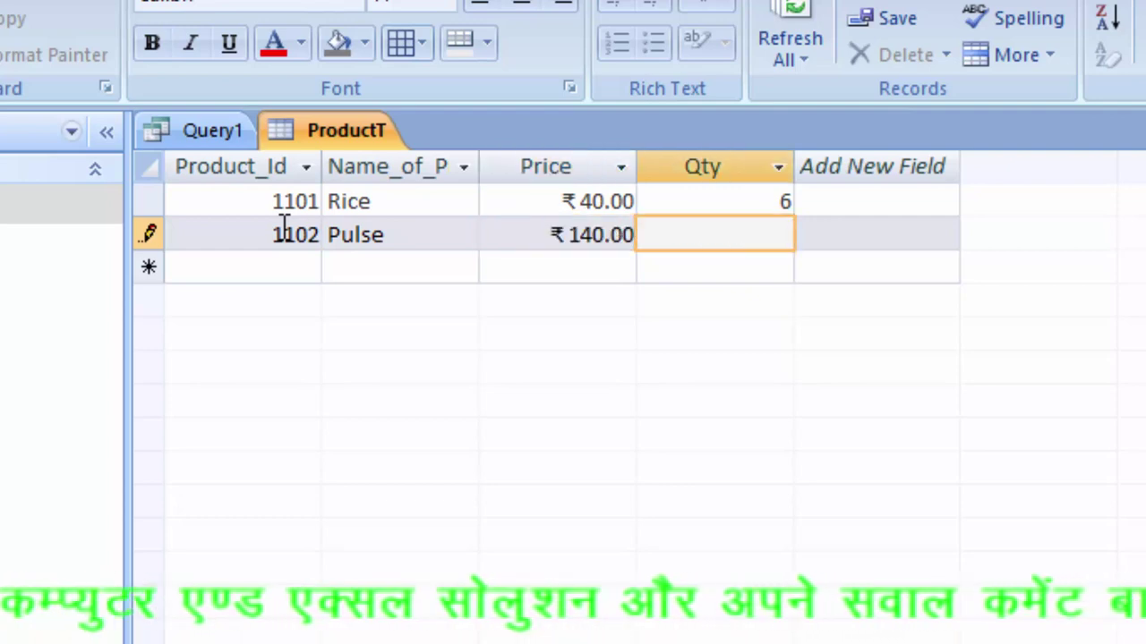
type("70")
key("Tab")
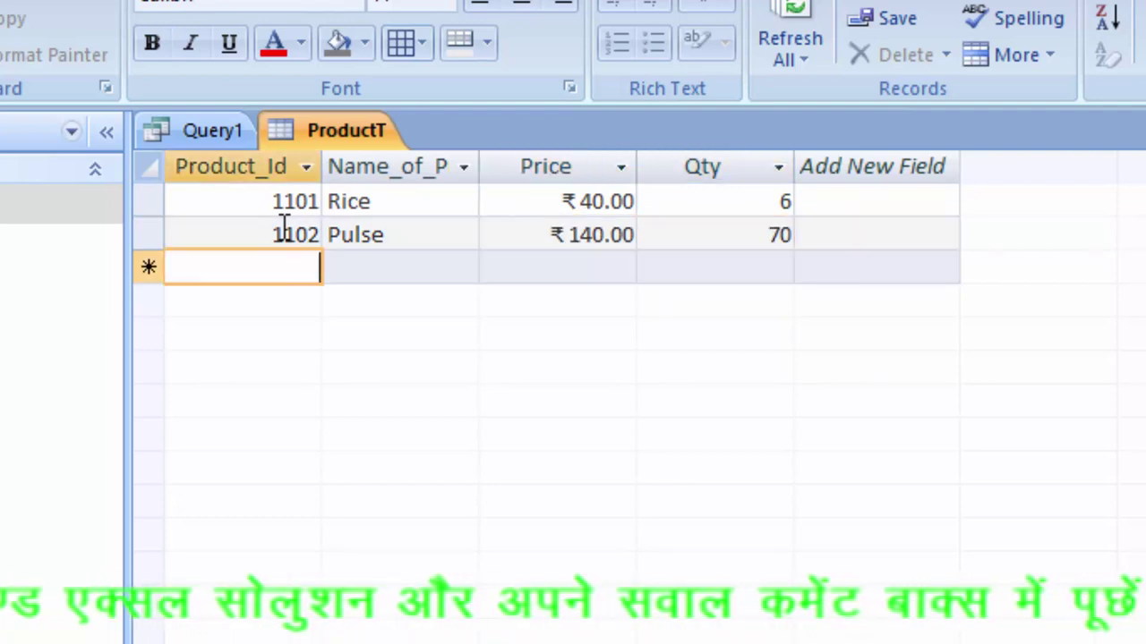
- Enter record 1103, Soap, ₹20.00, quantity 40 in ProductT
type("1103")
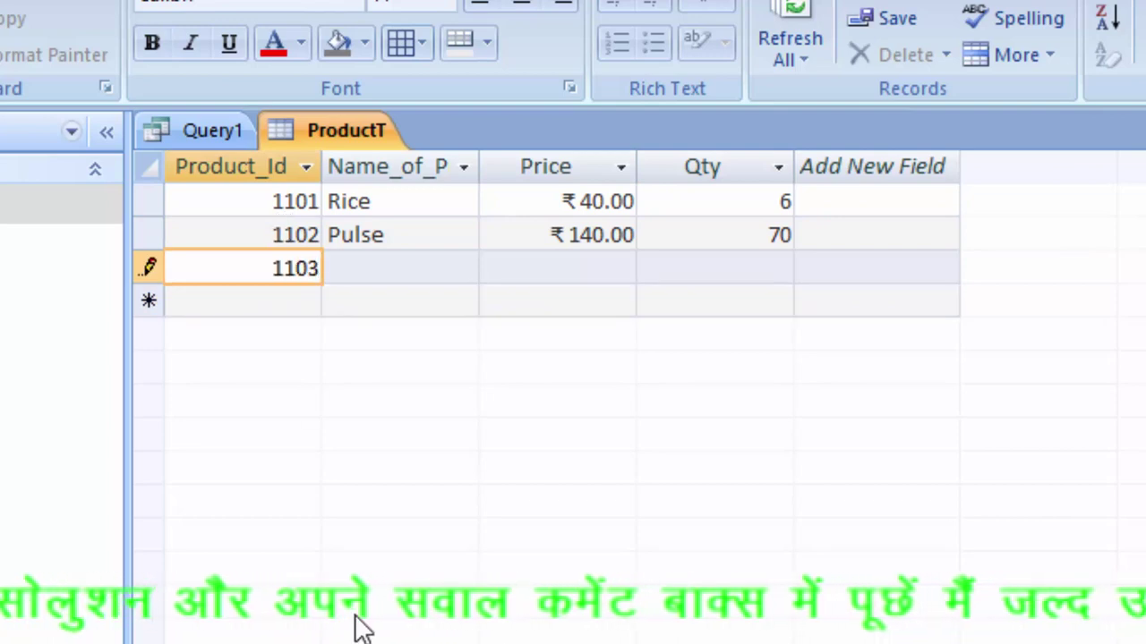
key("Tab")
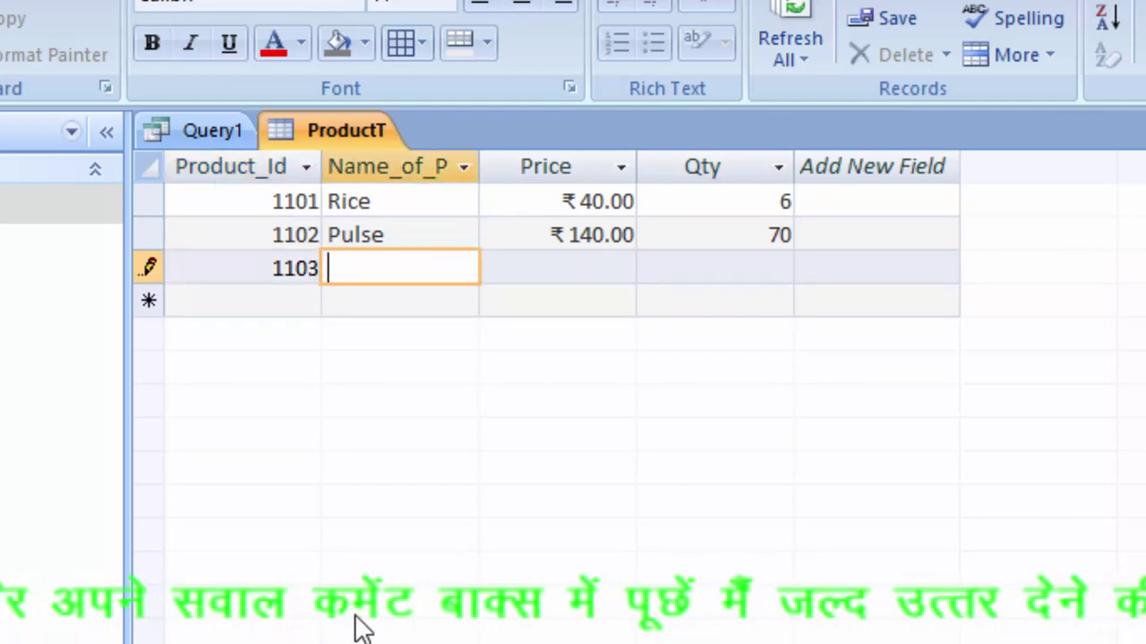
type("Soap")
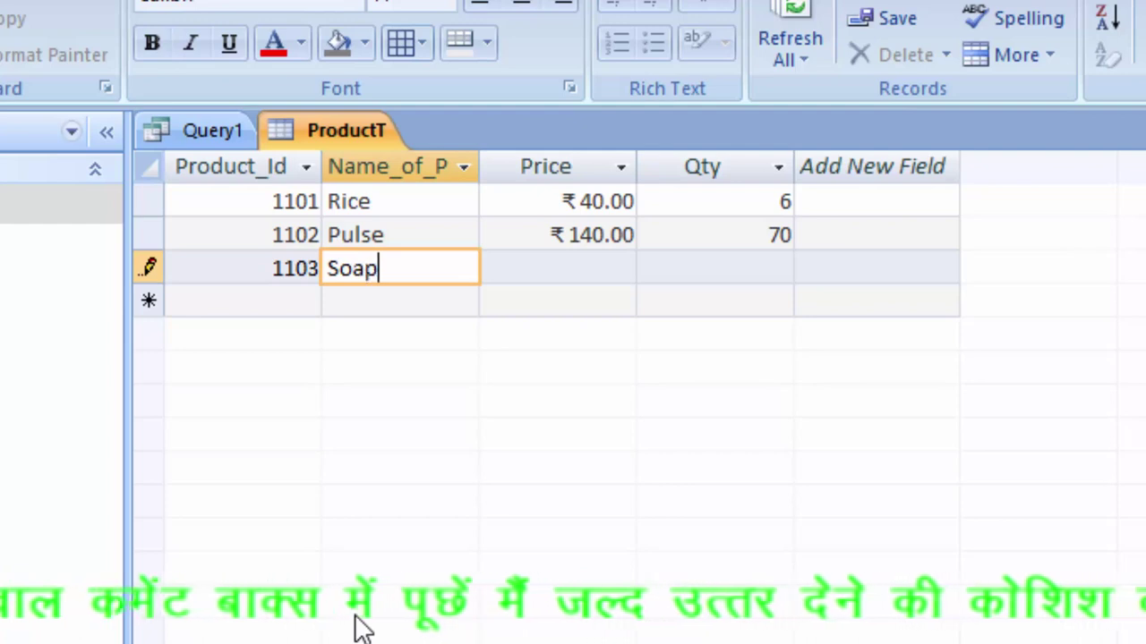
key("Tab")
type("2")
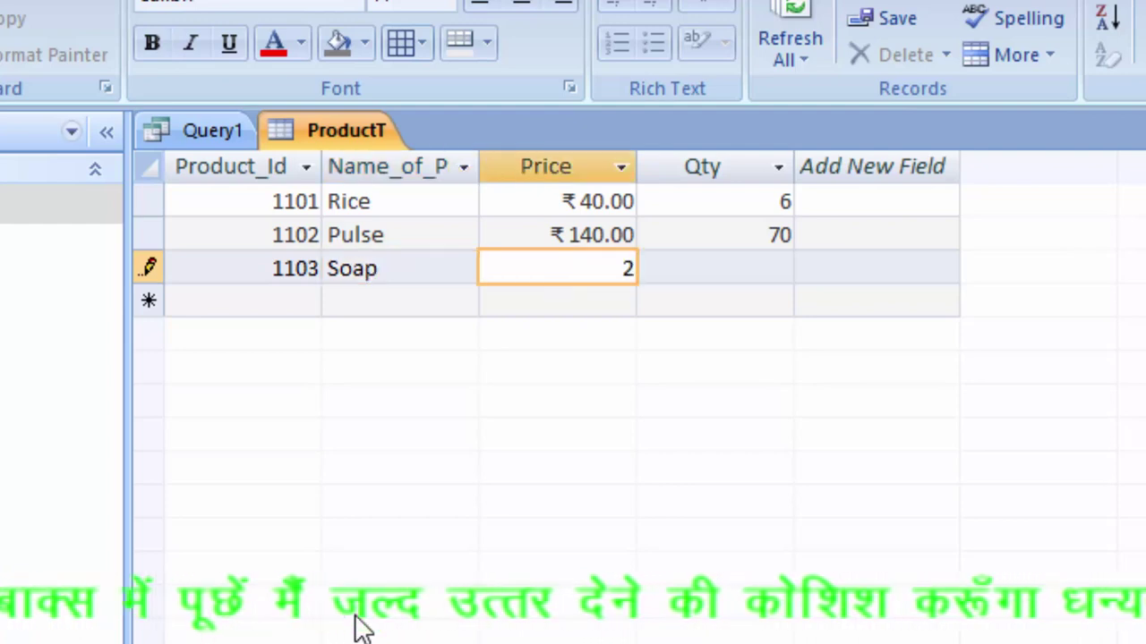
type("0")
key("Tab")
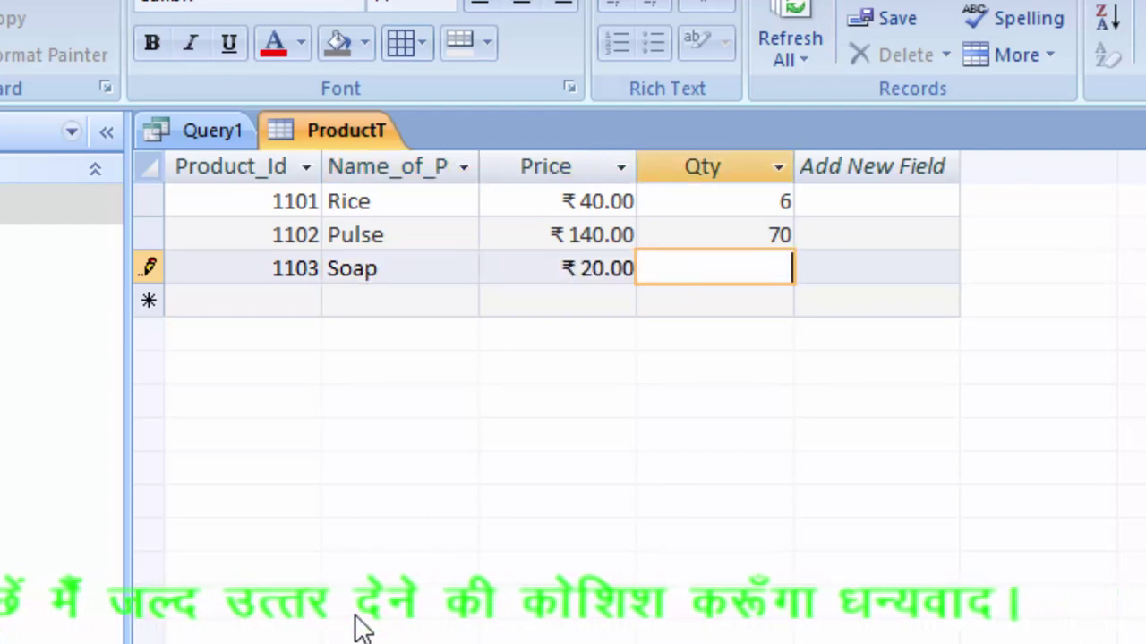
type("40")
key("Tab")
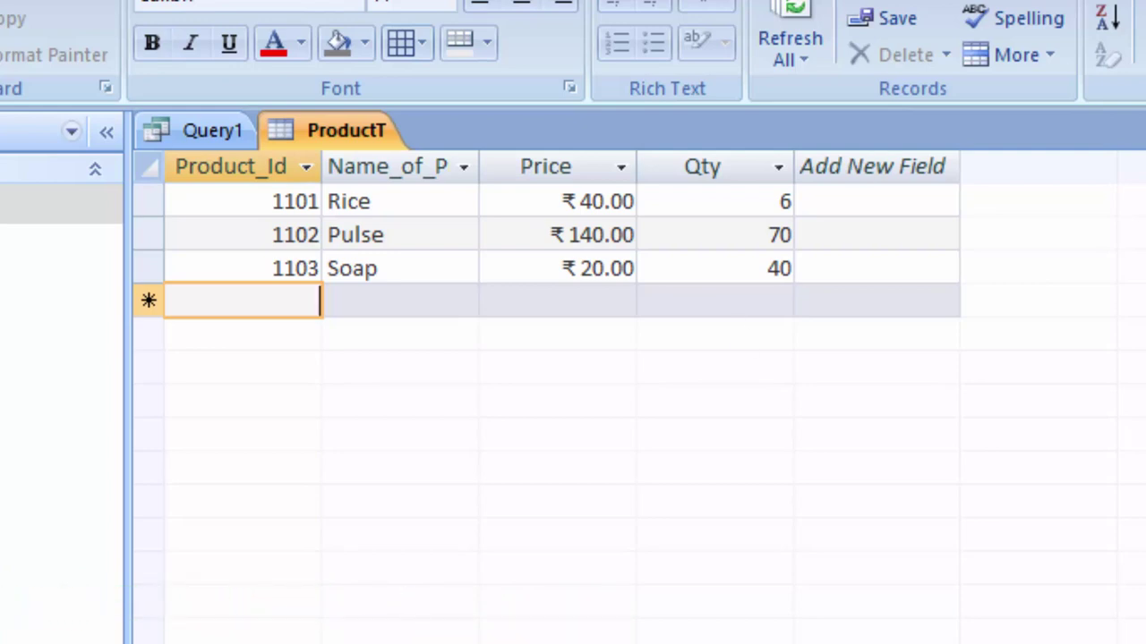
- Save Query1 as the query Tableq
right_click(184, 133)
left_click(283, 154)
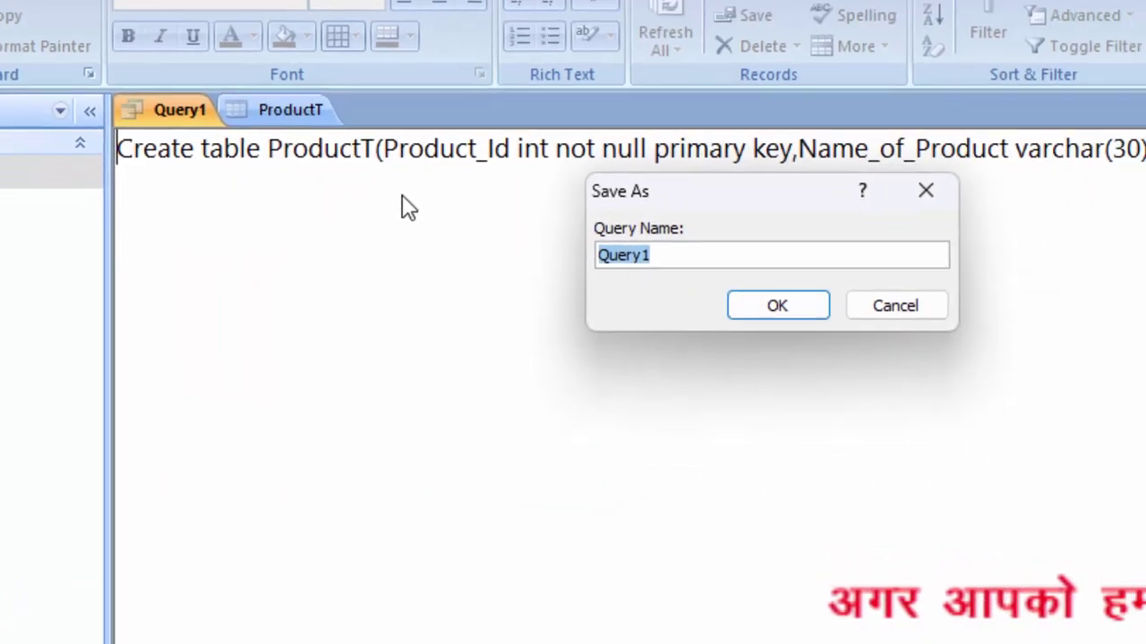
key("BackSpace")
type("T")
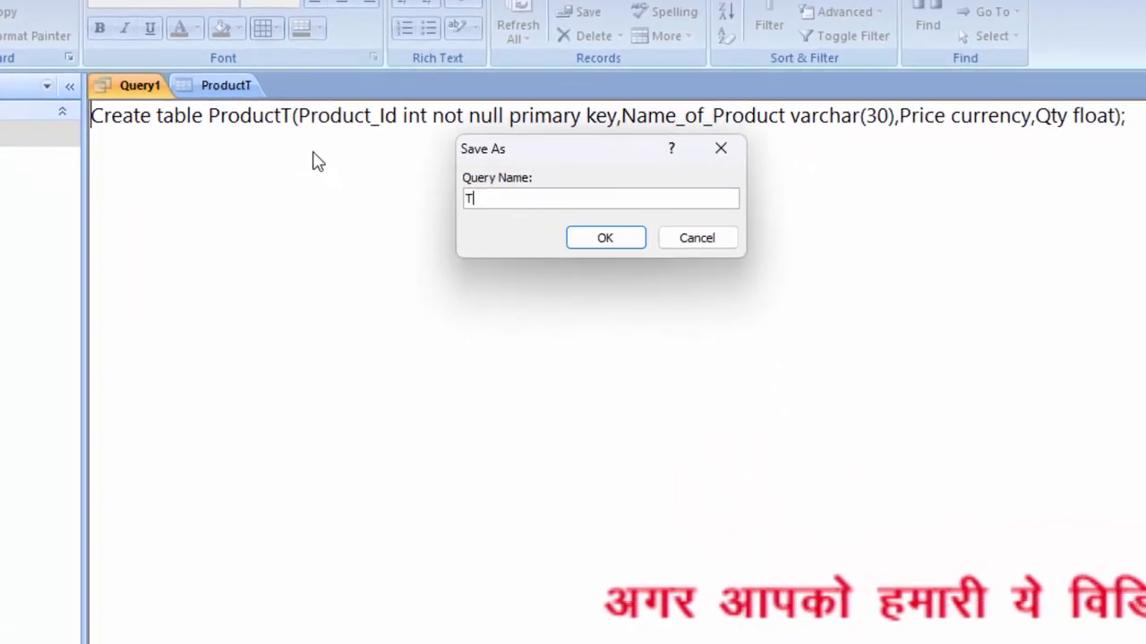
type("ableq")
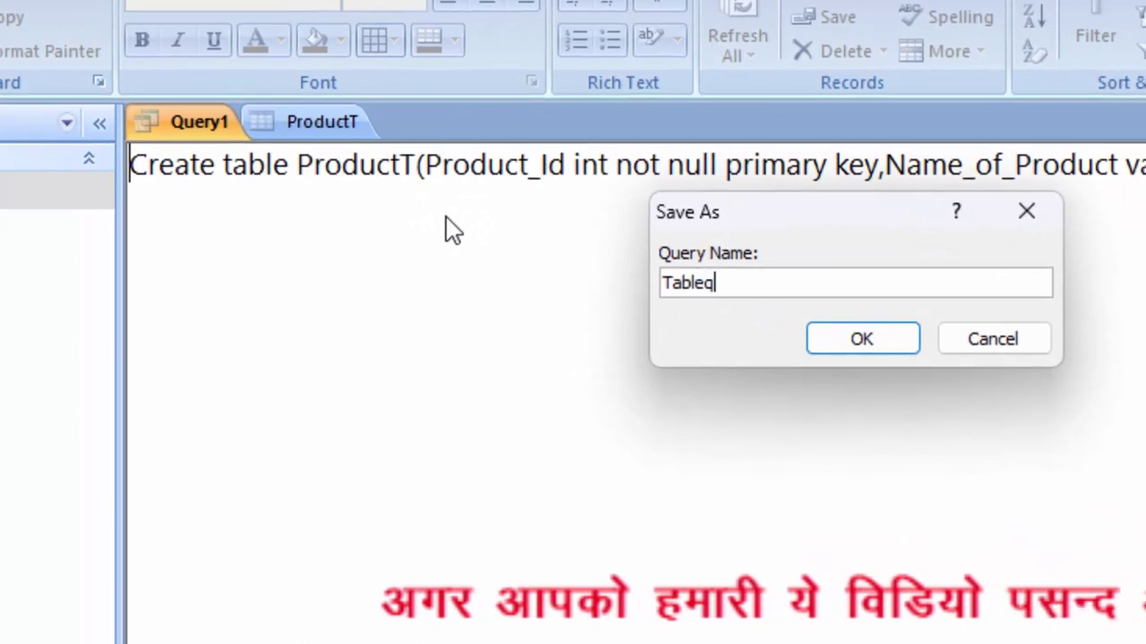
key("Return")
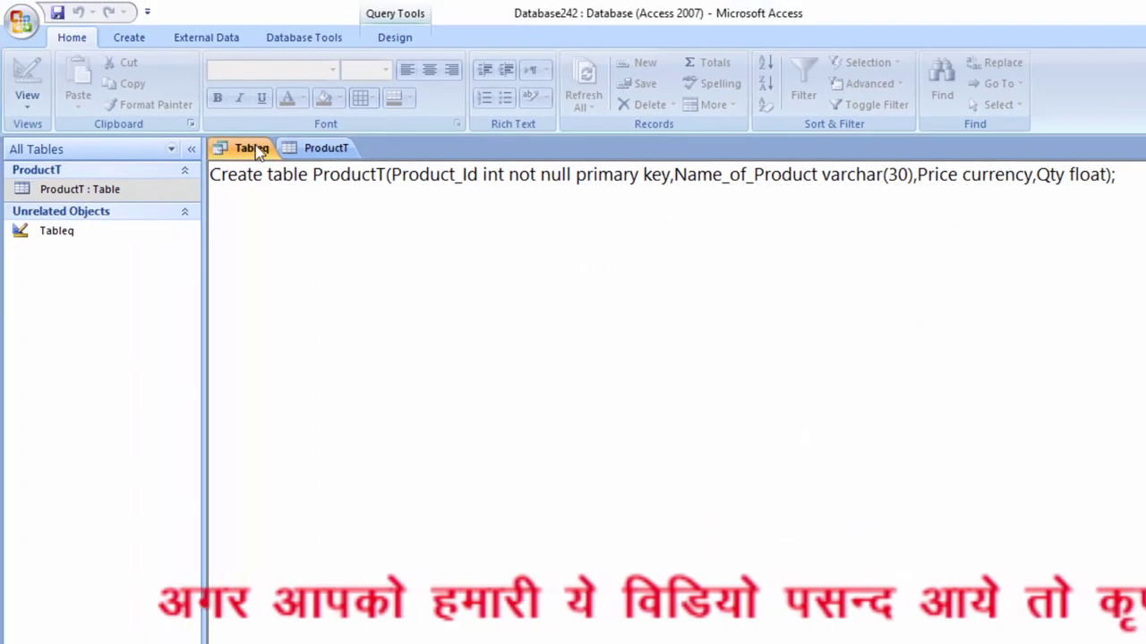
- Close the ProductT table and the Tableq query tabs
right_click(307, 149)
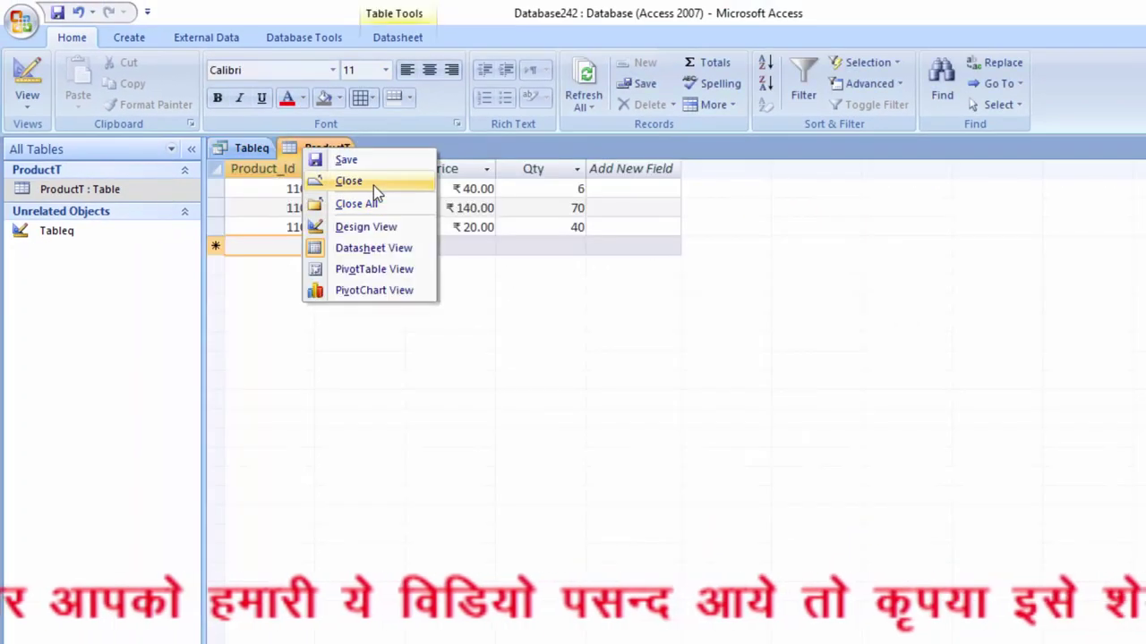
left_click(371, 183)
right_click(255, 149)
left_click(302, 184)
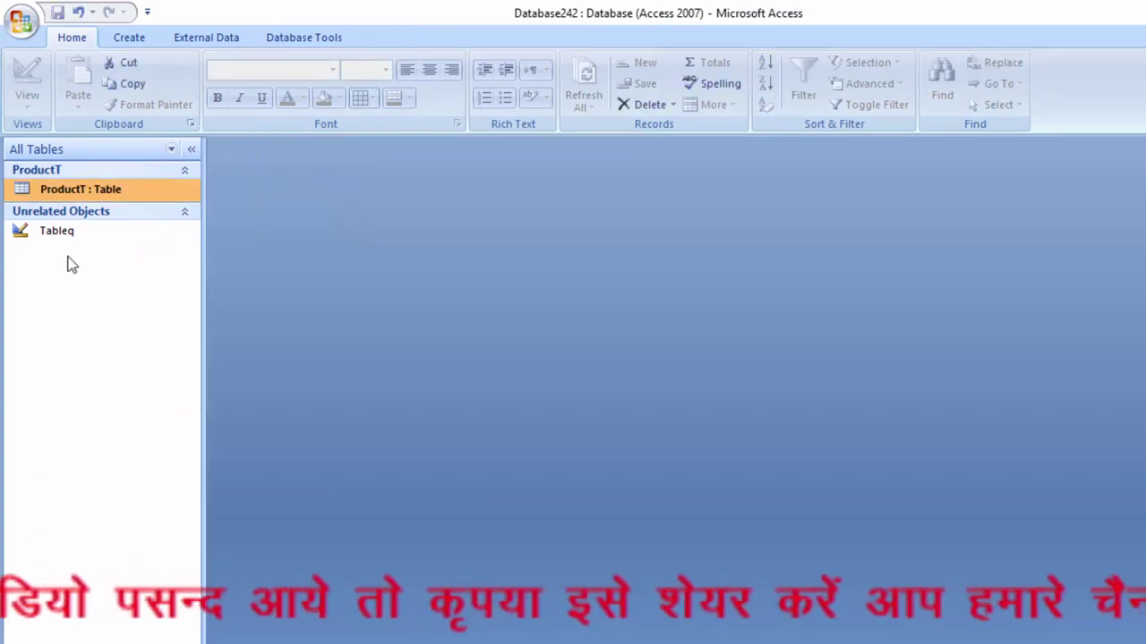
- Create a new blank query in Design view without tables and switch it to SQL view
left_click(141, 39)
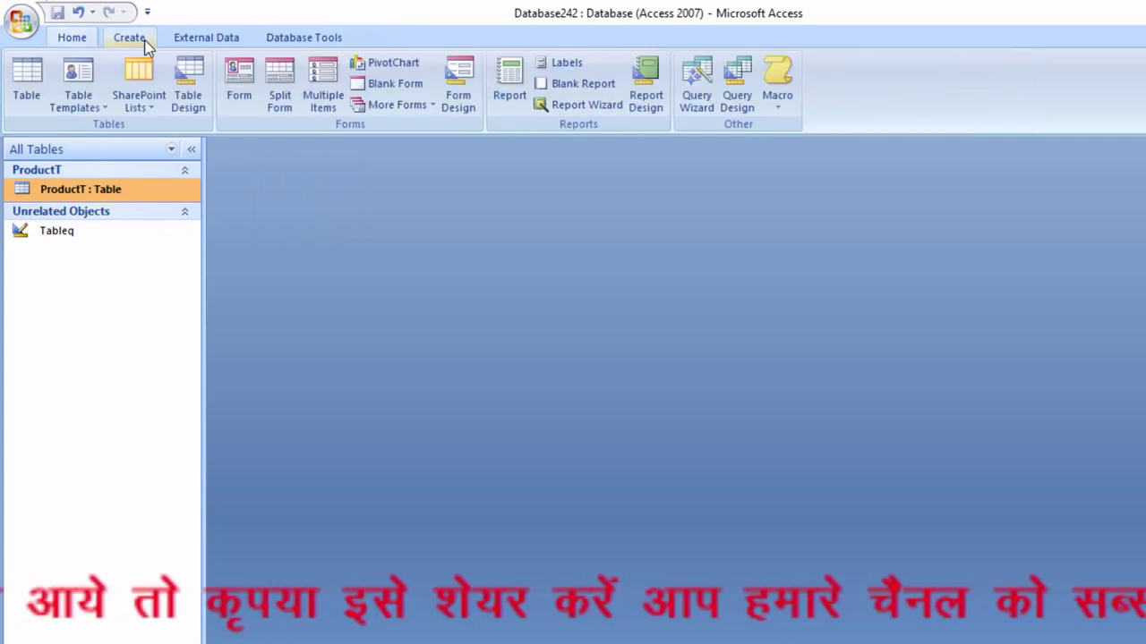
left_click(748, 81)
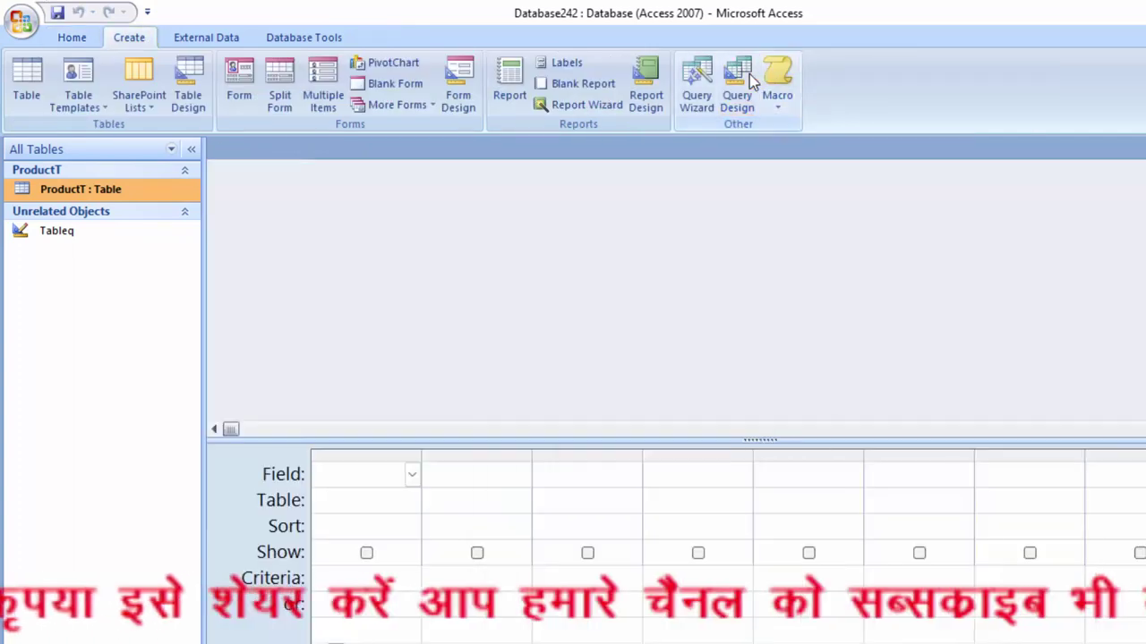
left_click_drag(658, 411, 704, 146)
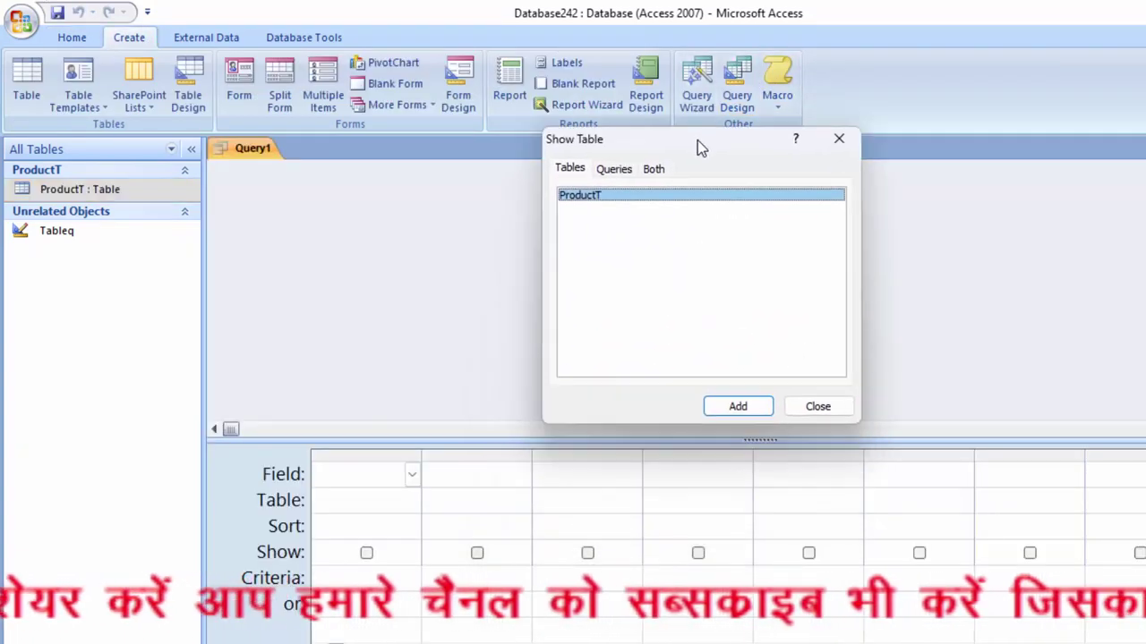
left_click(818, 406)
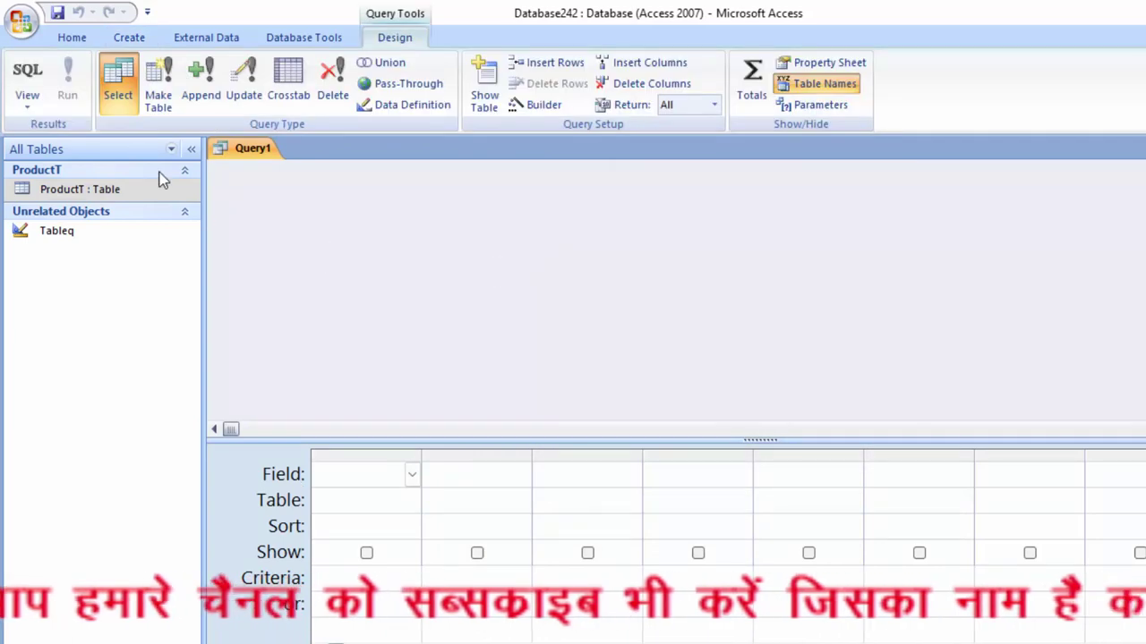
left_click(29, 78)
- Write the statement SELECT * from ProductT in the SQL text
left_click(322, 185)
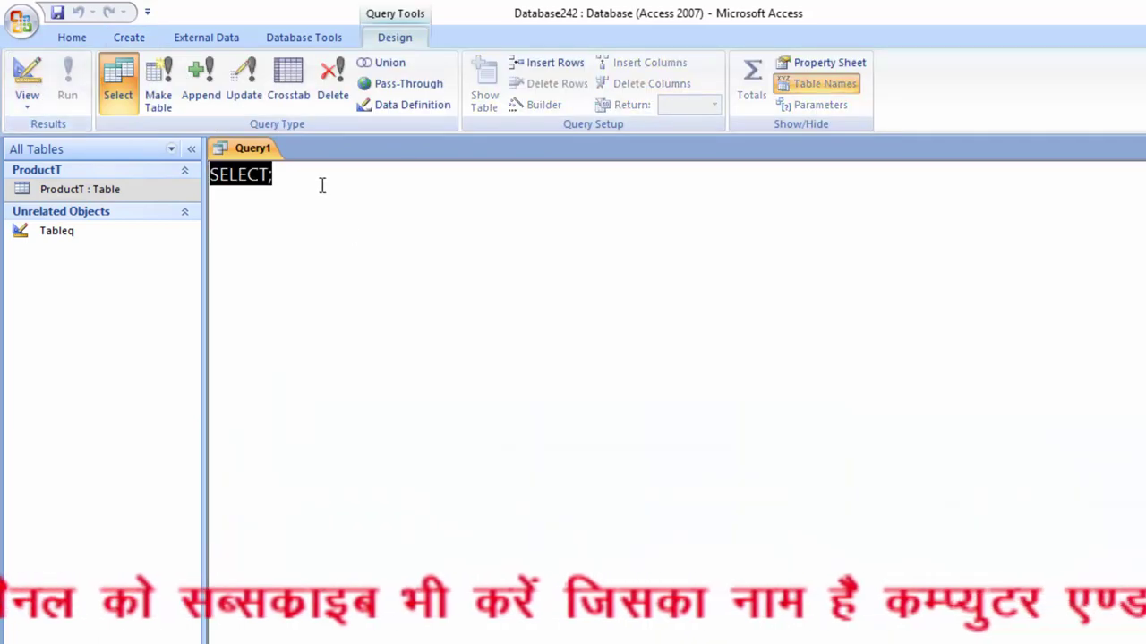
key("BackSpace")
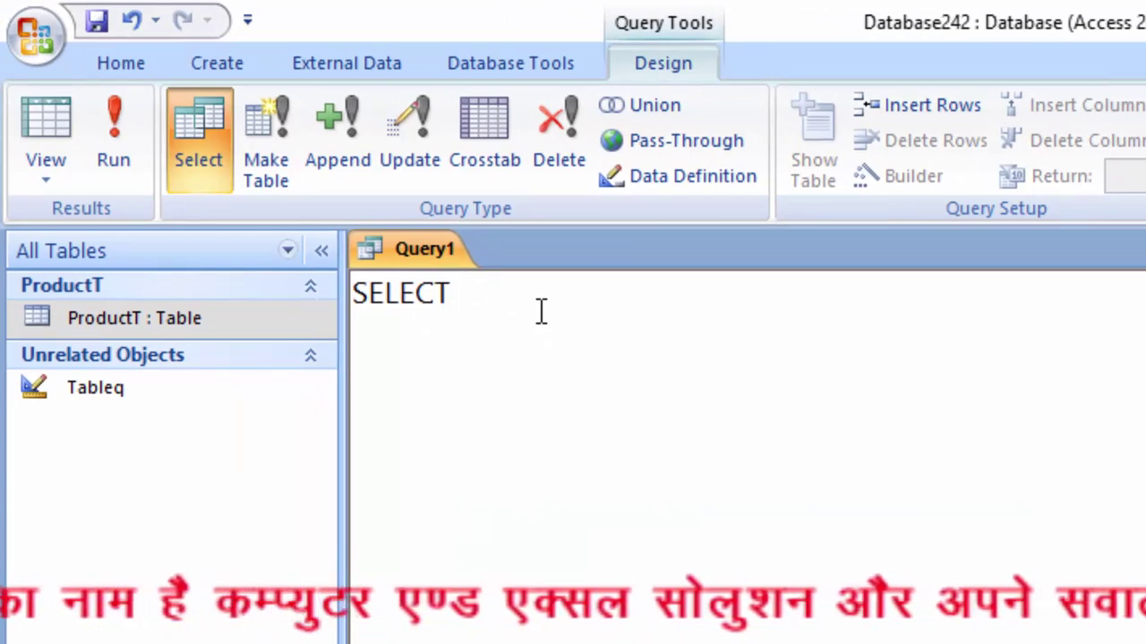
type("Produc")
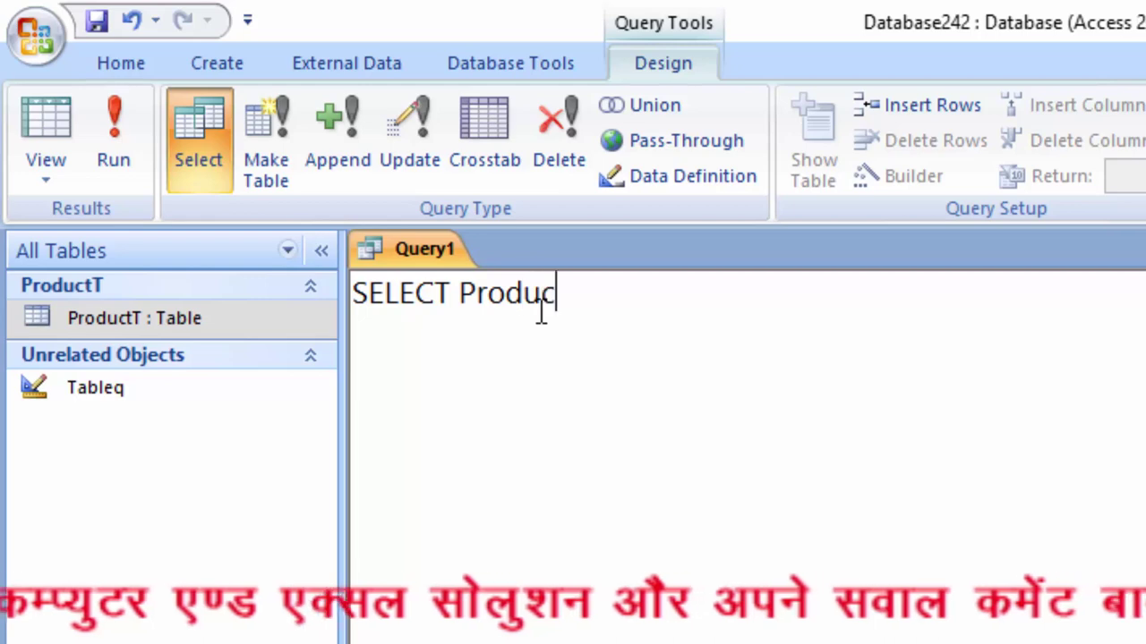
type("tT")
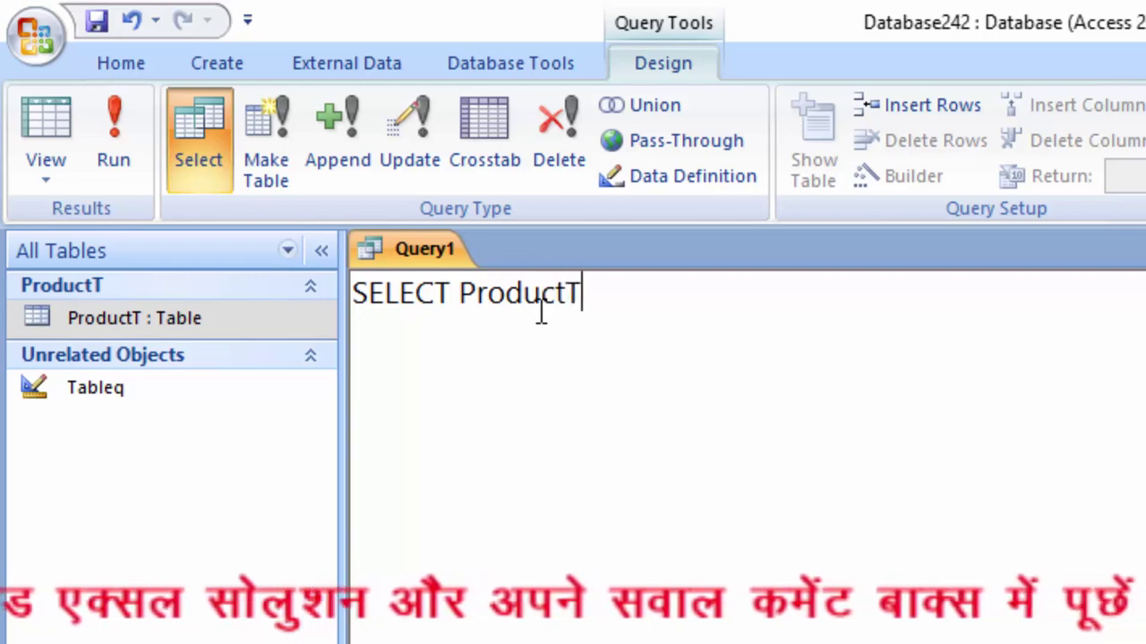
key("BackSpace")
key("BackSpace")
key("BackSpace")
key("BackSpace")
key("BackSpace")
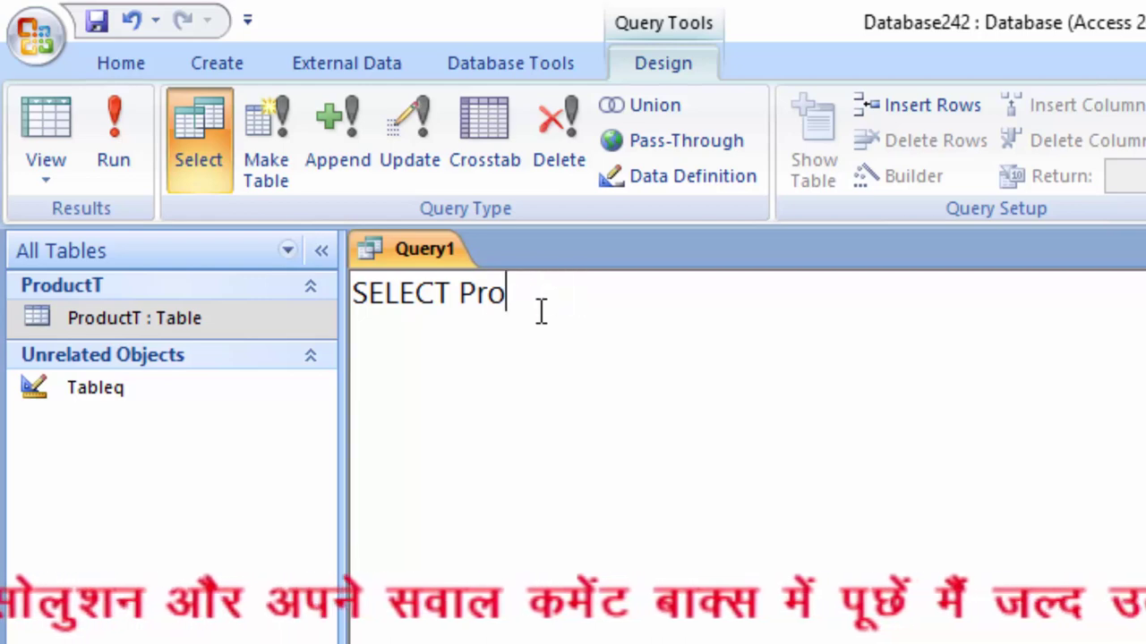
key("BackSpace")
key("BackSpace")
key("BackSpace")
type("*")
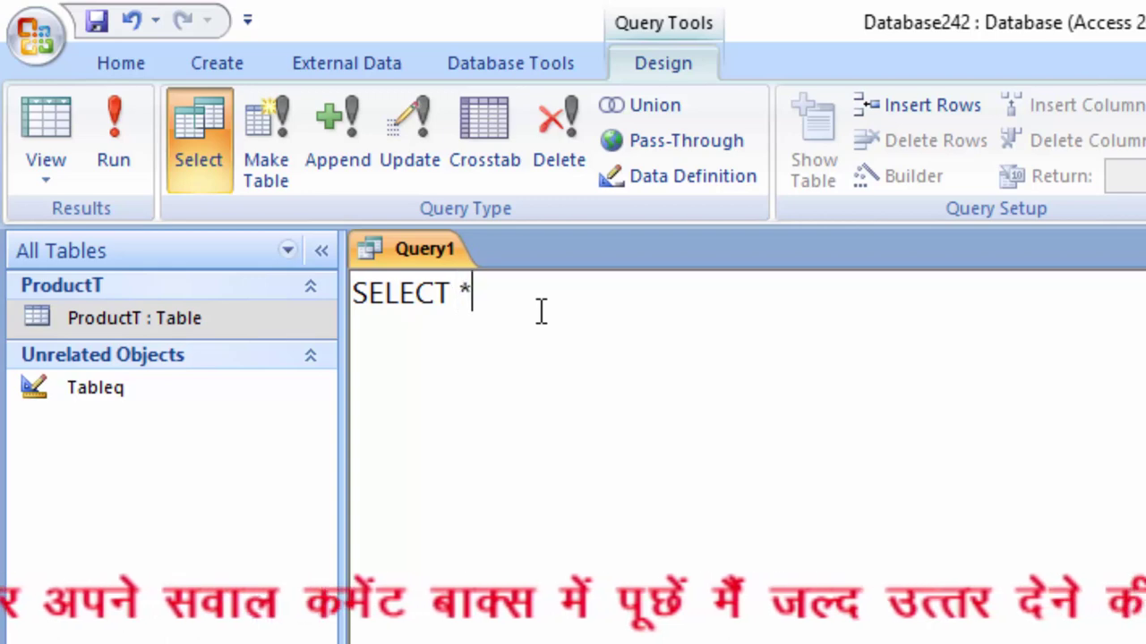
type(" from ")
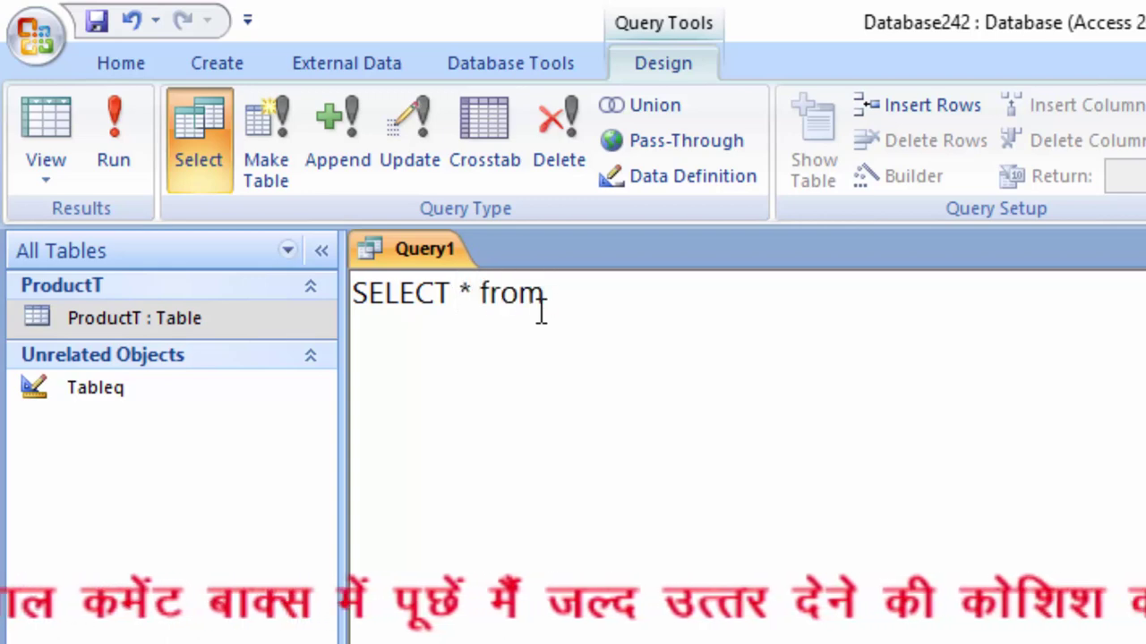
type("Product")
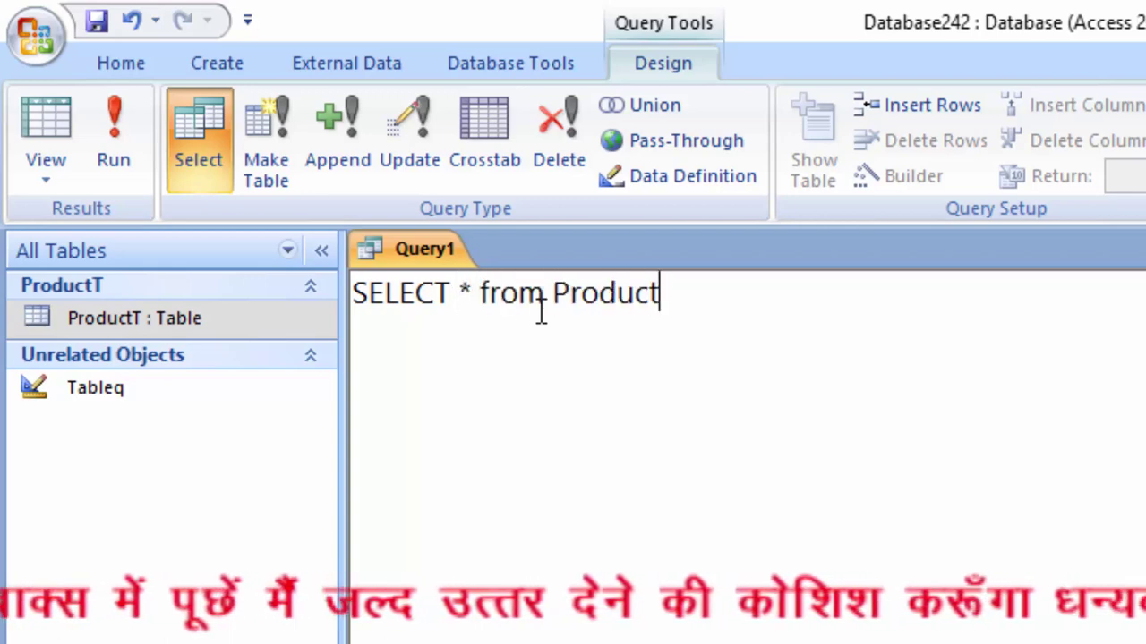
type("T")
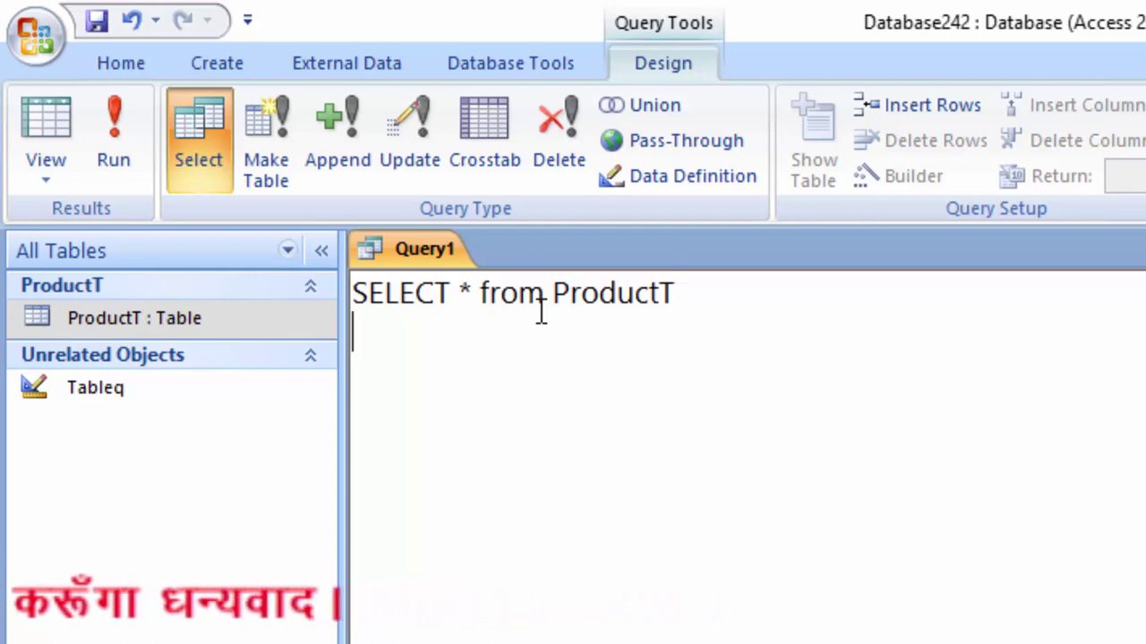
- Append 'where', open the ProductT datasheet, widen Name_of_Product, and return to Query1
type("whe")
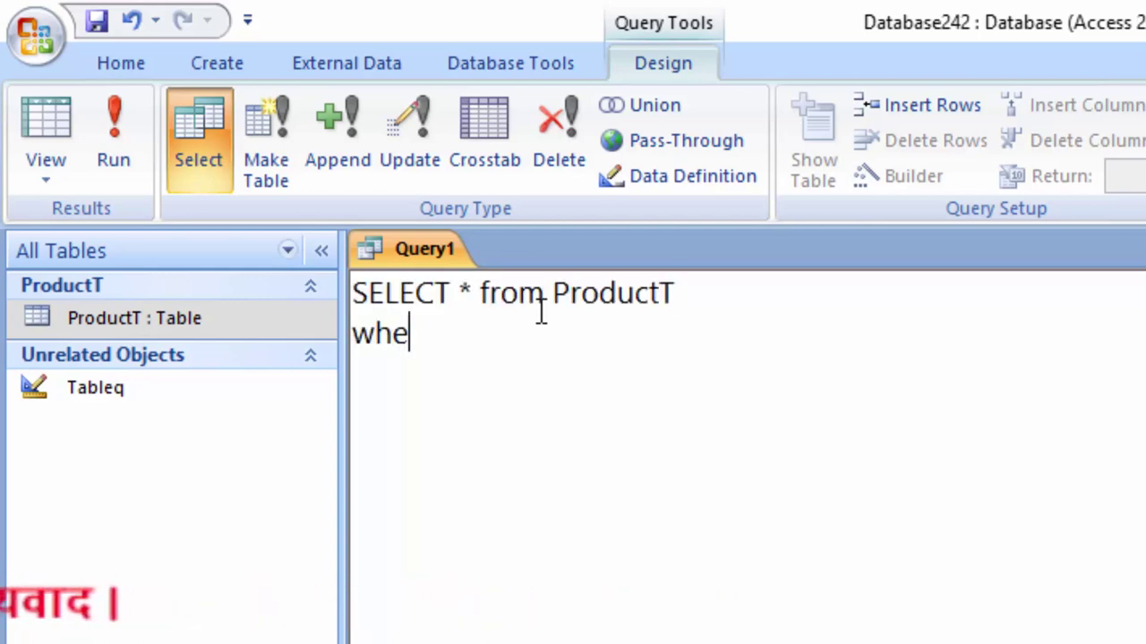
type("re")
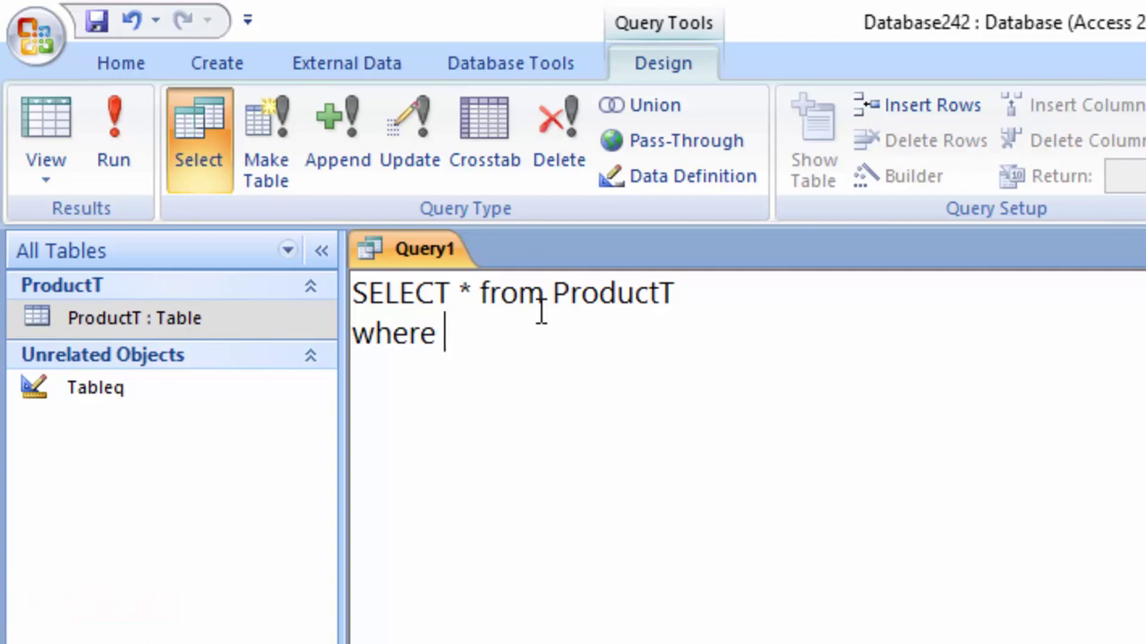
left_click(226, 328)
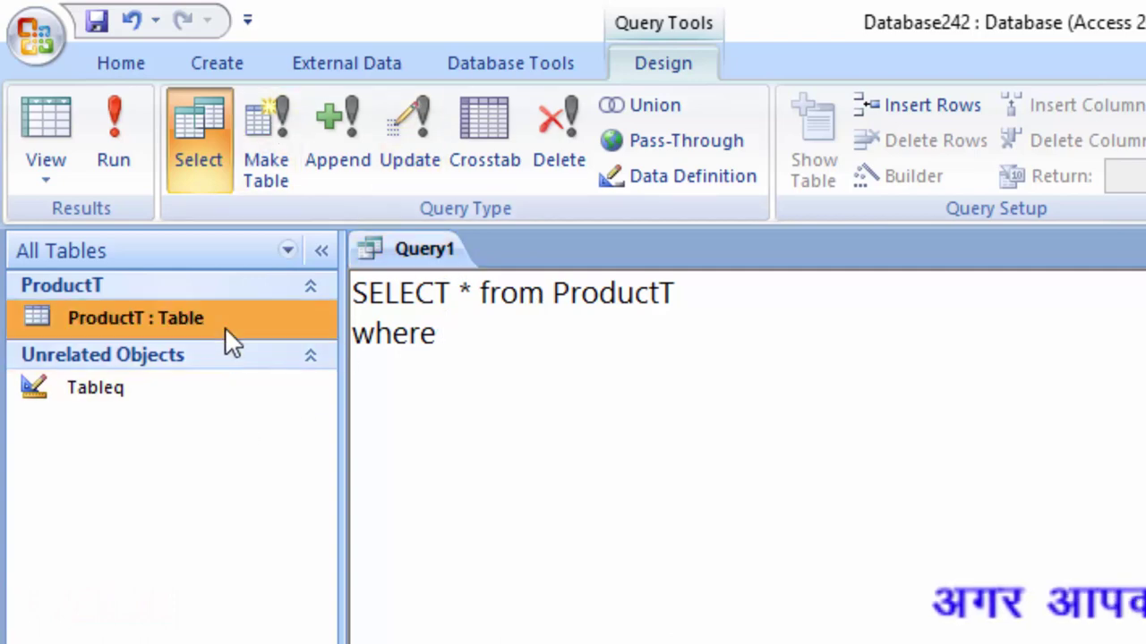
double_click(225, 327)
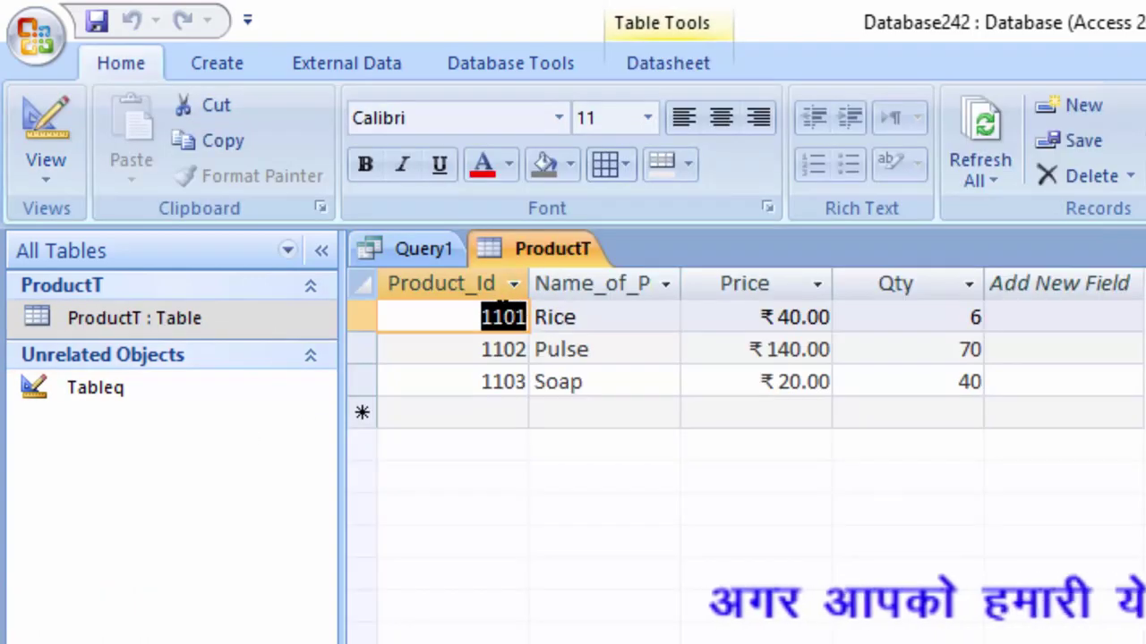
left_click_drag(680, 285, 775, 349)
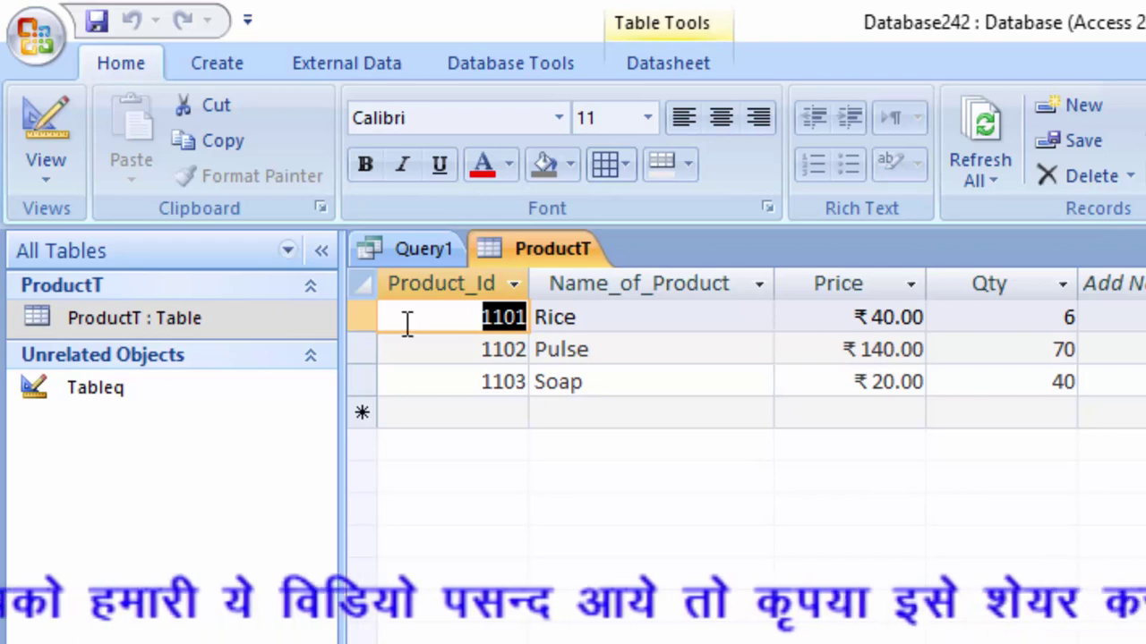
left_click(408, 248)
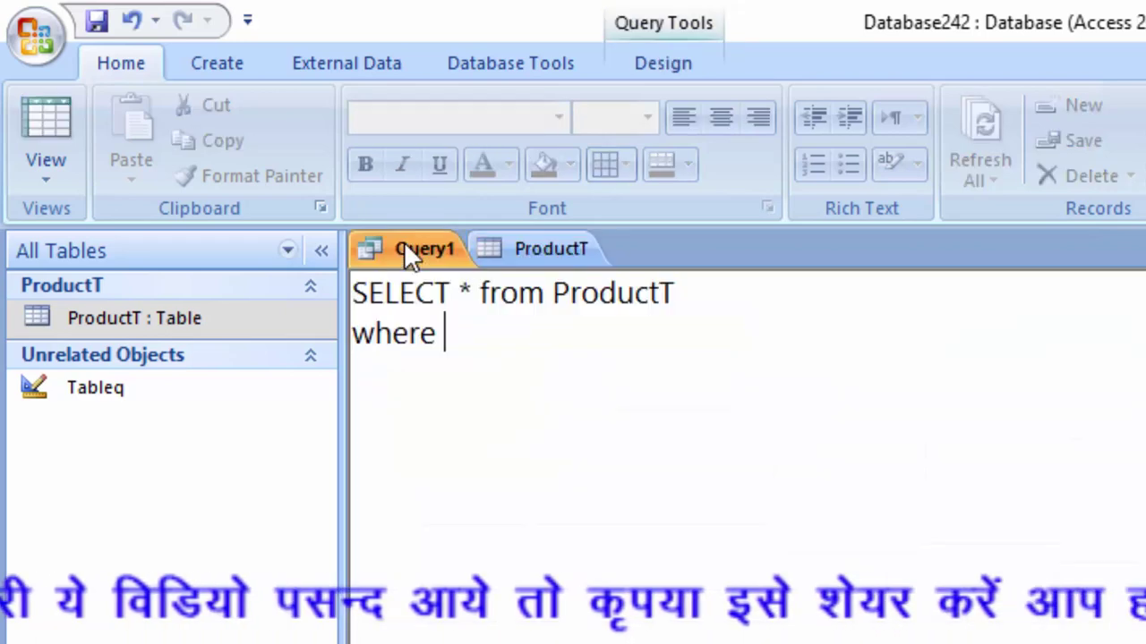
- Complete the condition as where Product_Id=1101; and select the whole SQL statement
left_click(489, 327)
type("P")
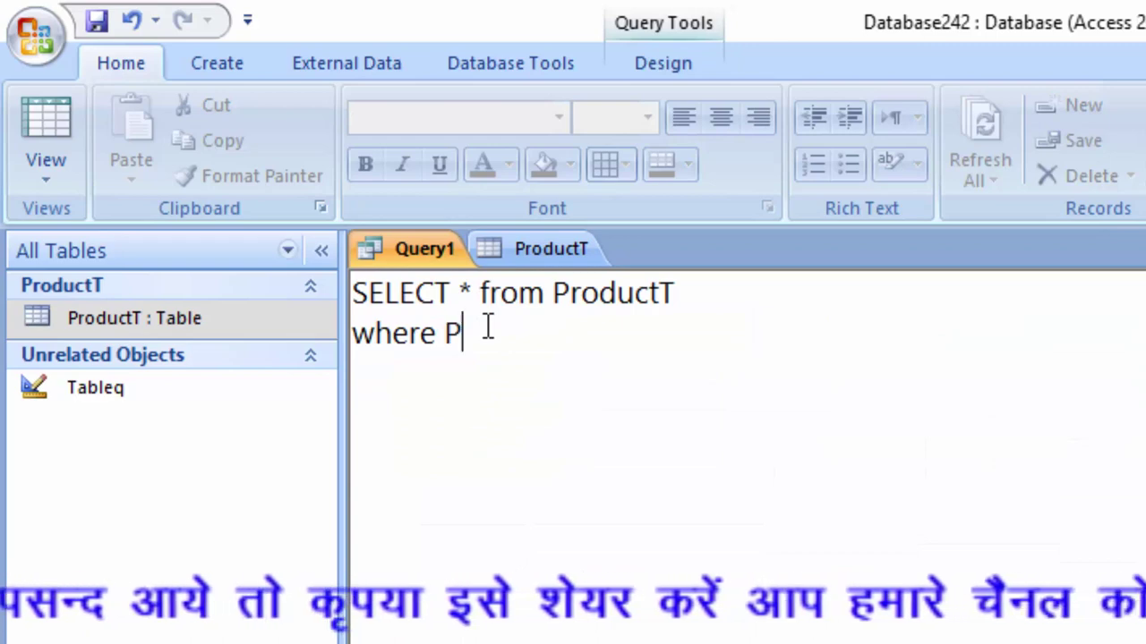
type("roduct")
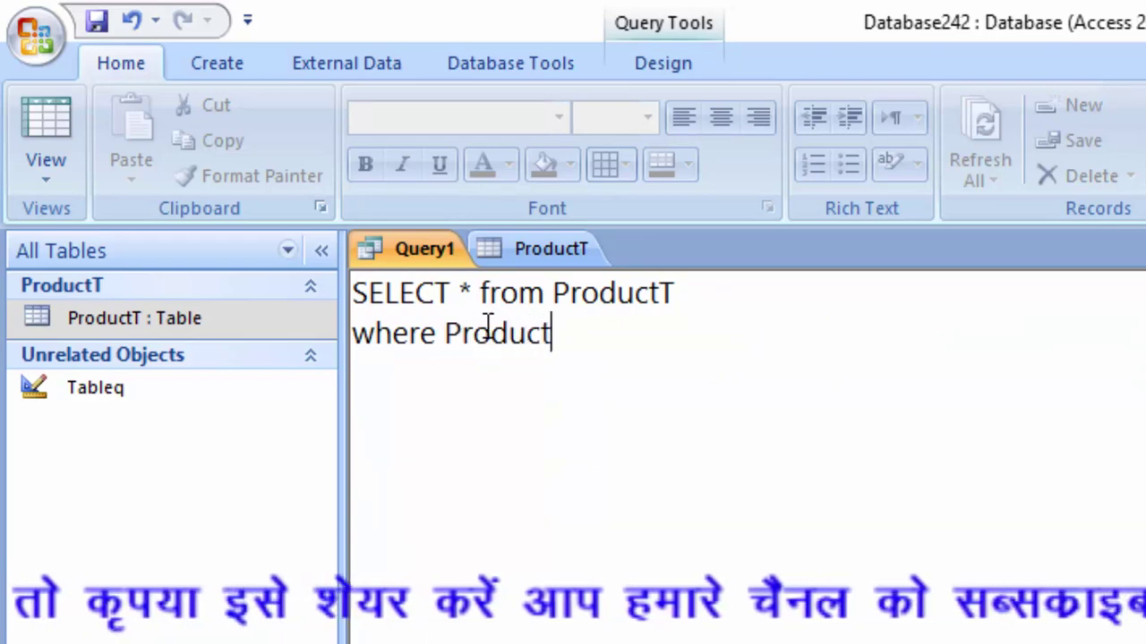
type("_id")
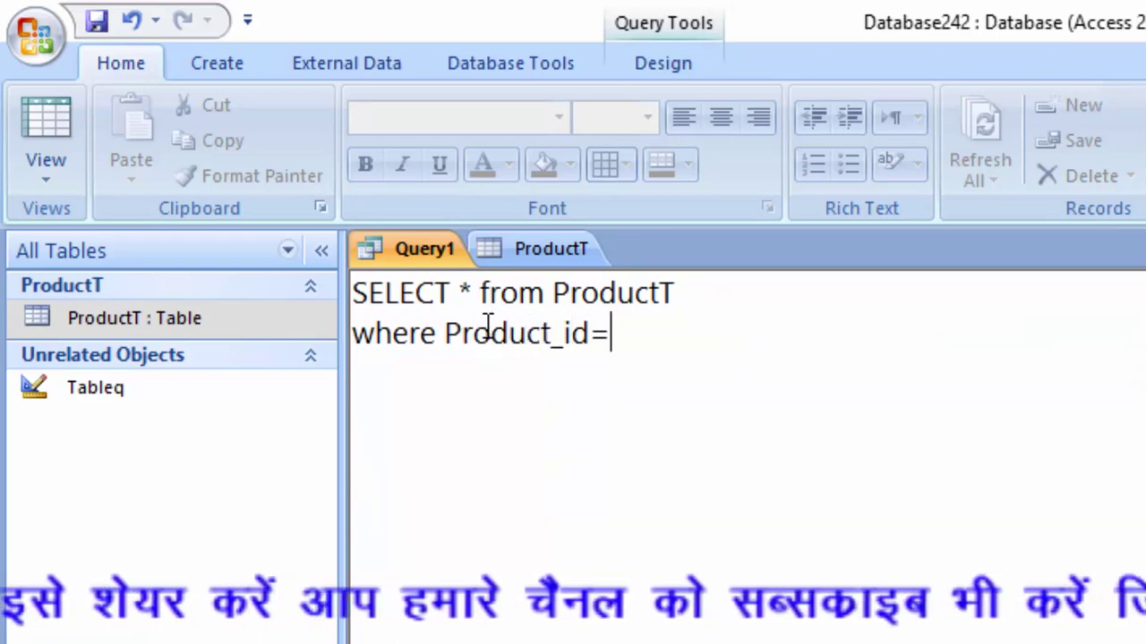
key("BackSpace")
key("BackSpace")
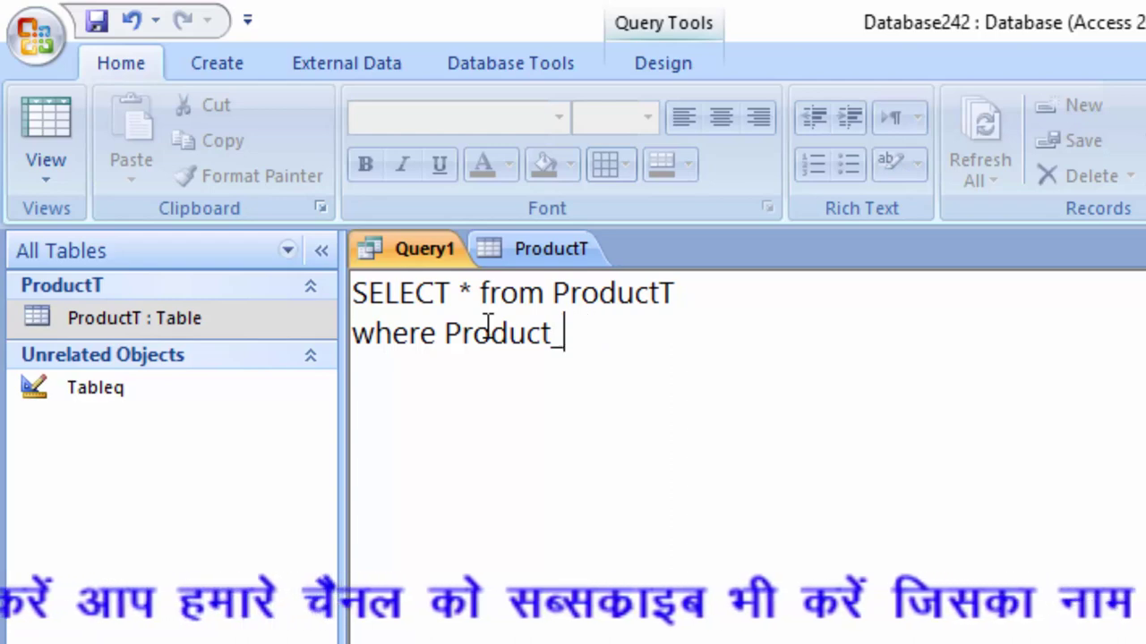
type("Id=")
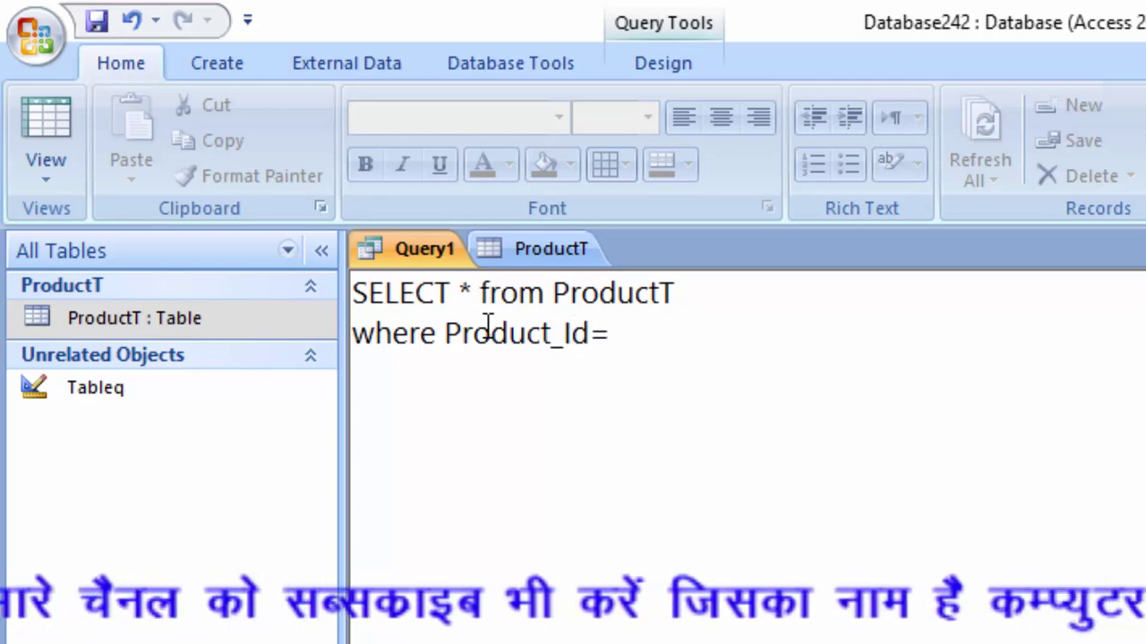
type("1")
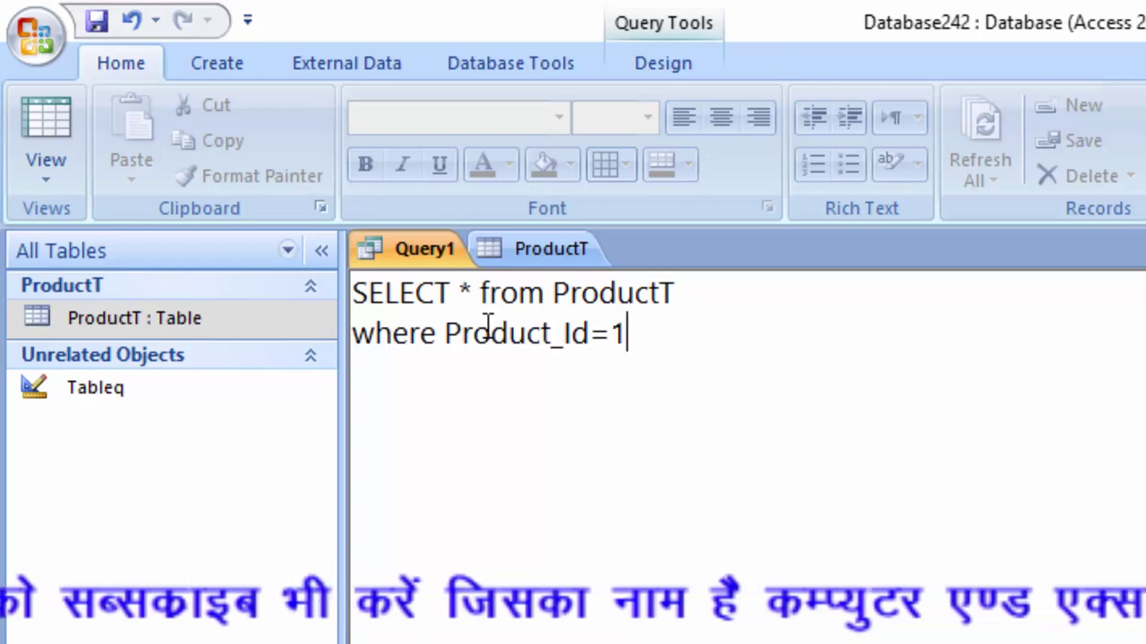
type("101")
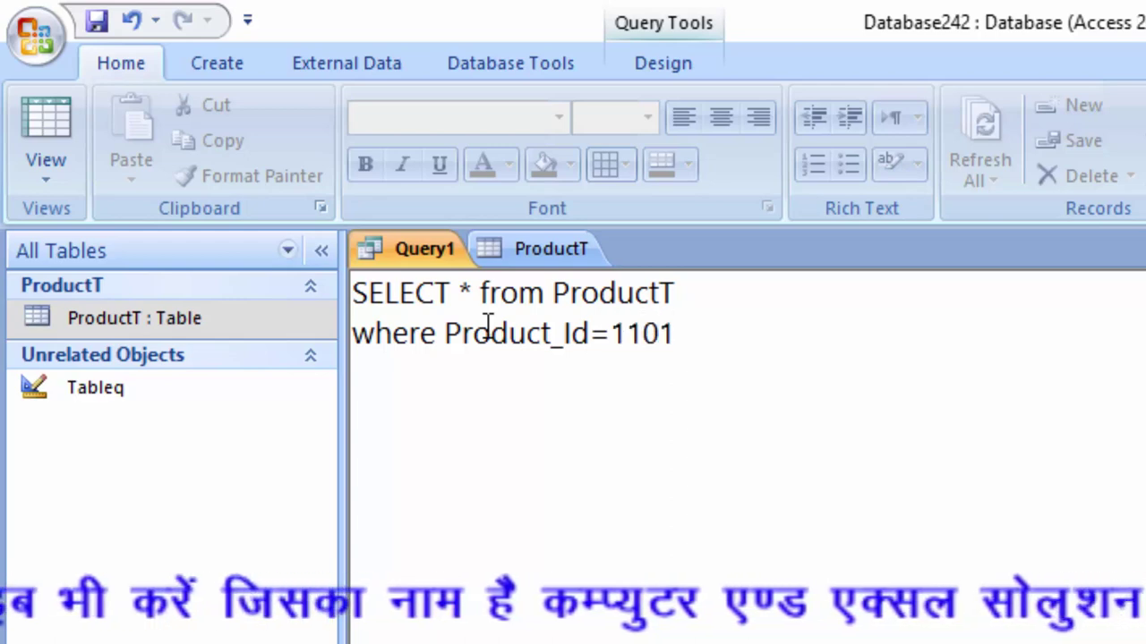
type(";")
left_click_drag(755, 351, 245, 281)
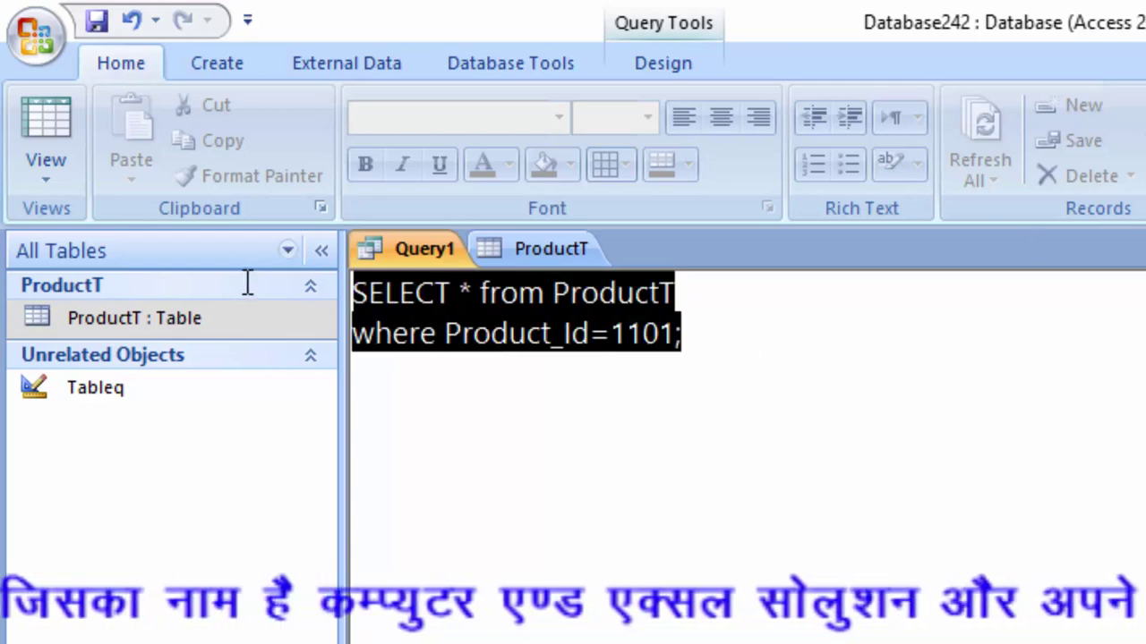
left_click(666, 62)
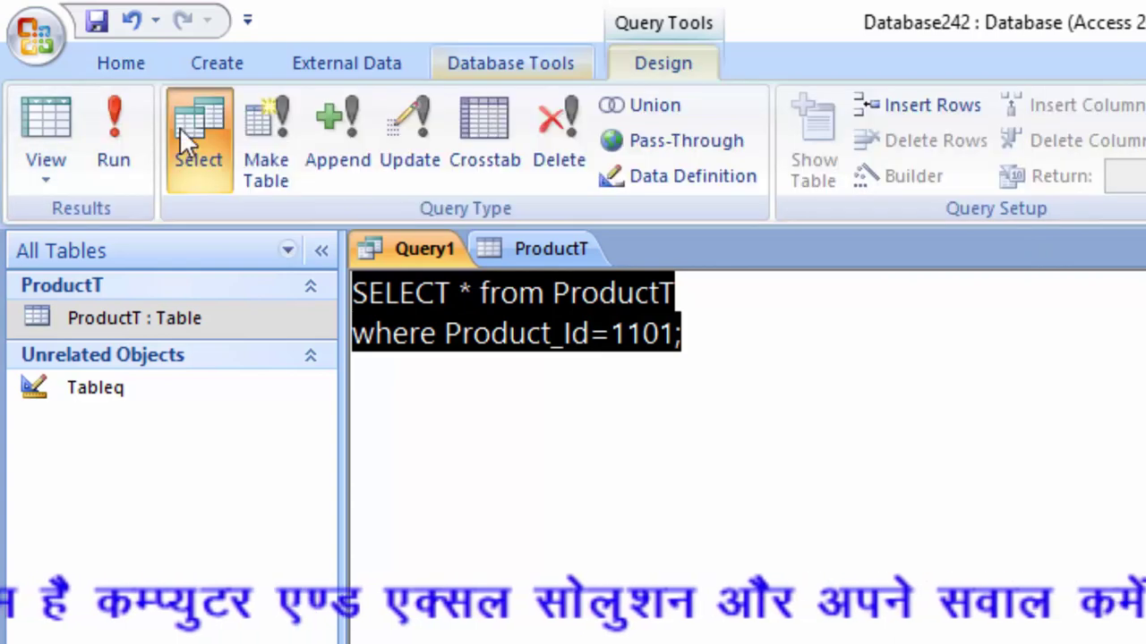
- Run the query to show the Rice record and save it as Tableq2
left_click(109, 134)
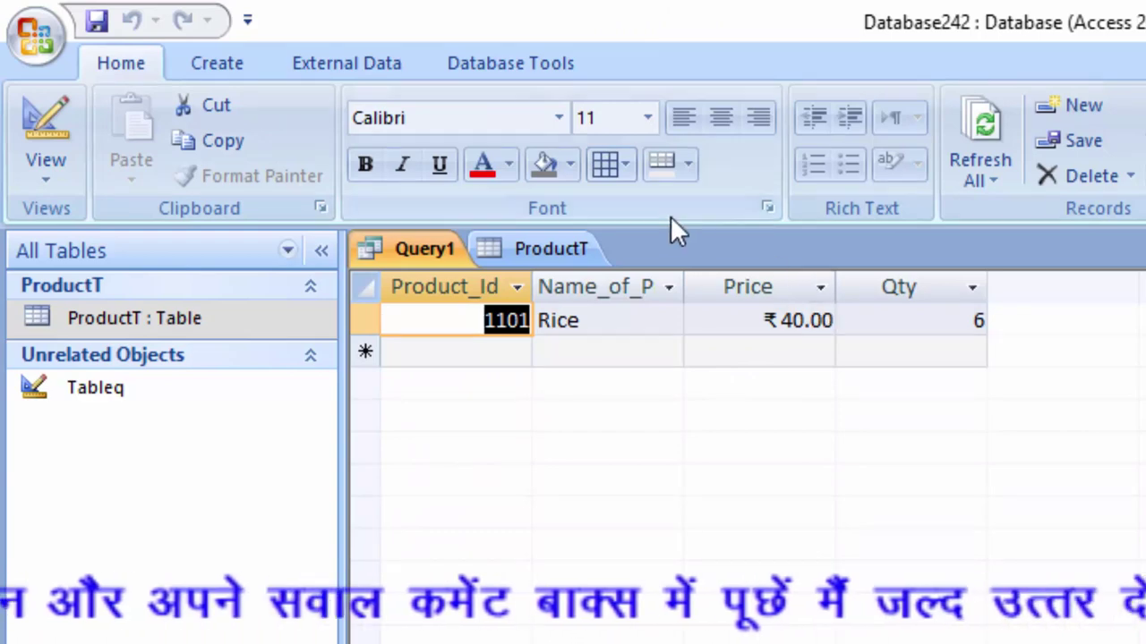
right_click(421, 255)
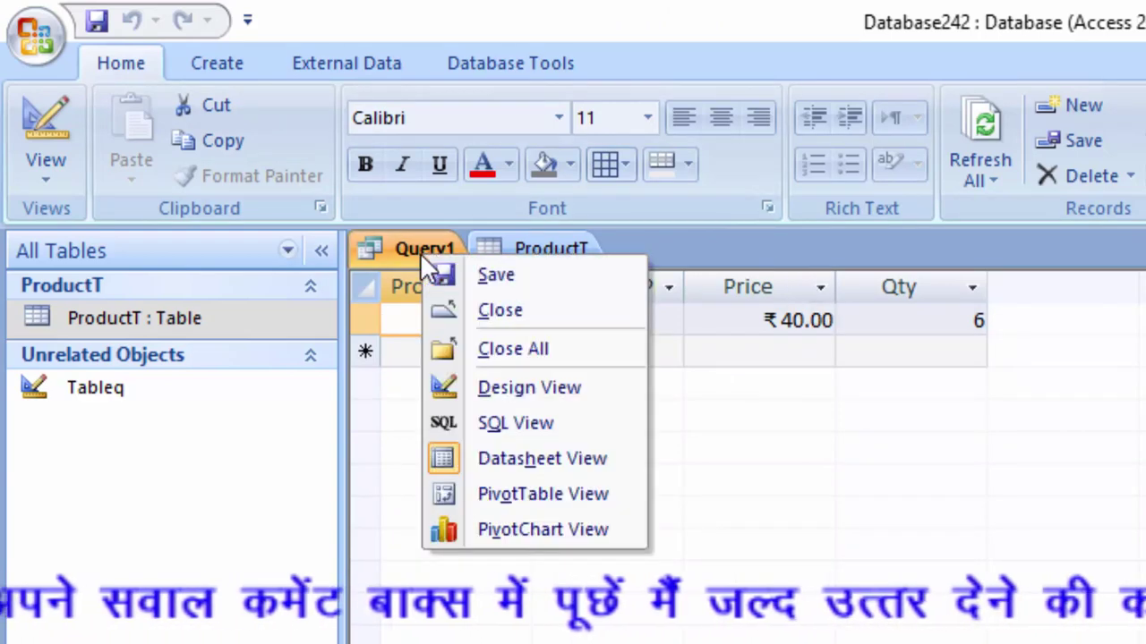
left_click(484, 275)
key("BackSpace")
type("T")
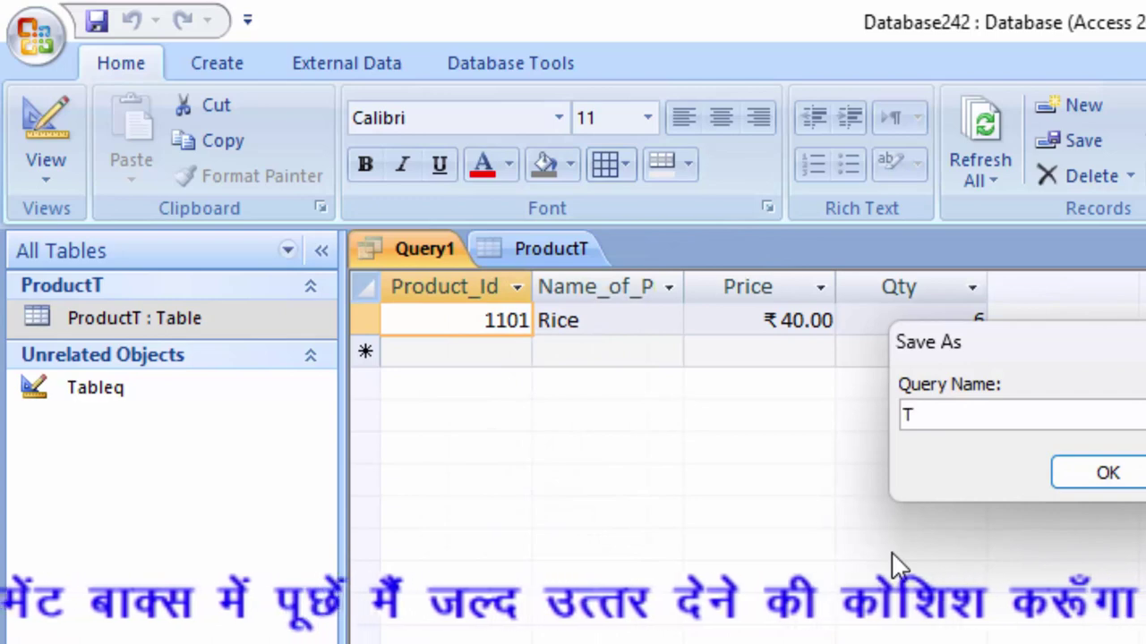
type("ableq2")
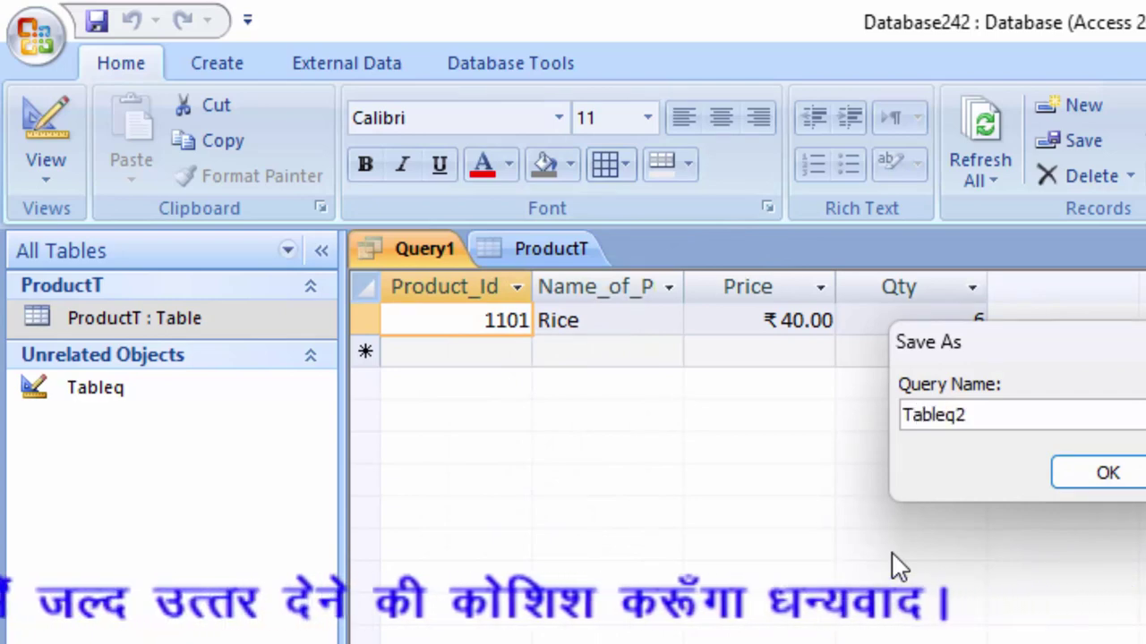
key("Return")
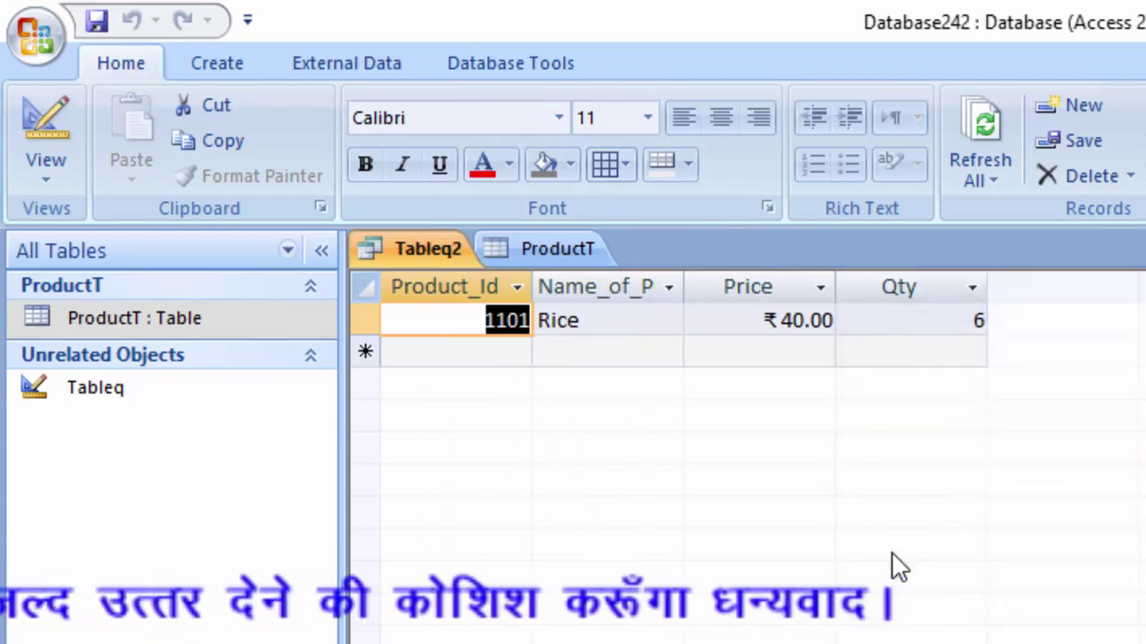
- Close the saved Tableq2 query
right_click(410, 241)
left_click(443, 297)
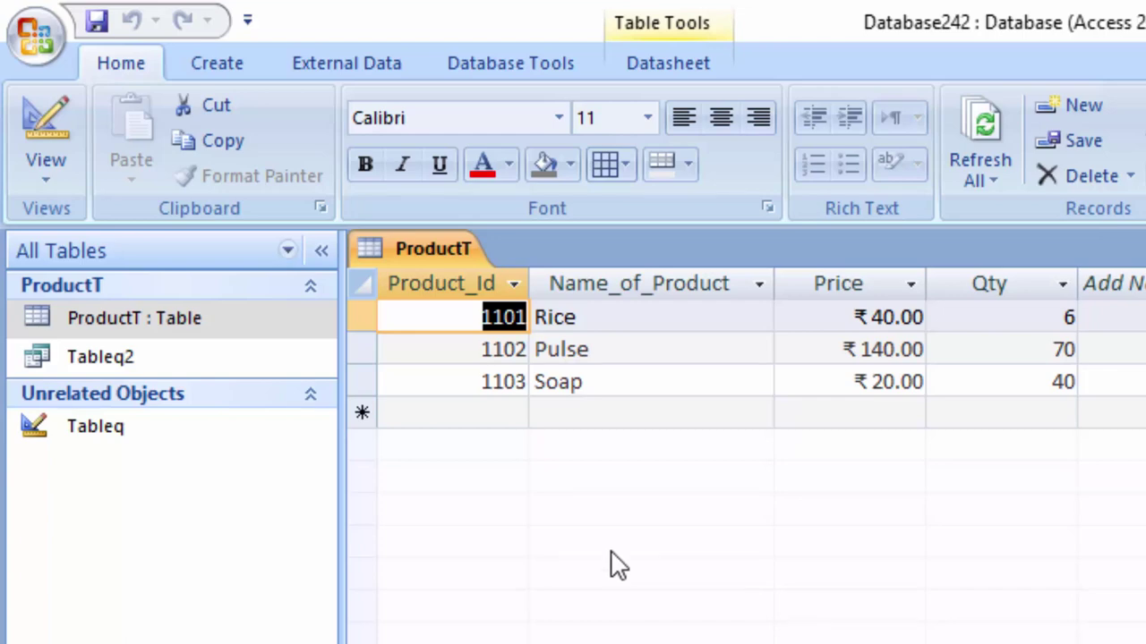
left_click(220, 61)
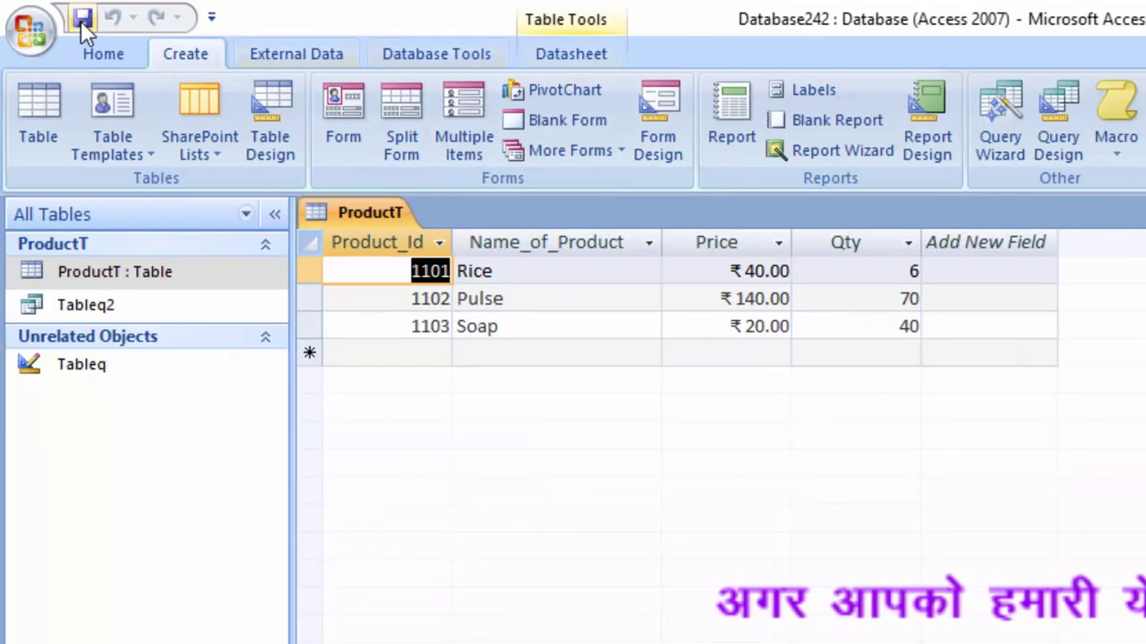
- Create a new blank query with no tables and switch it to SQL view
left_click(1050, 103)
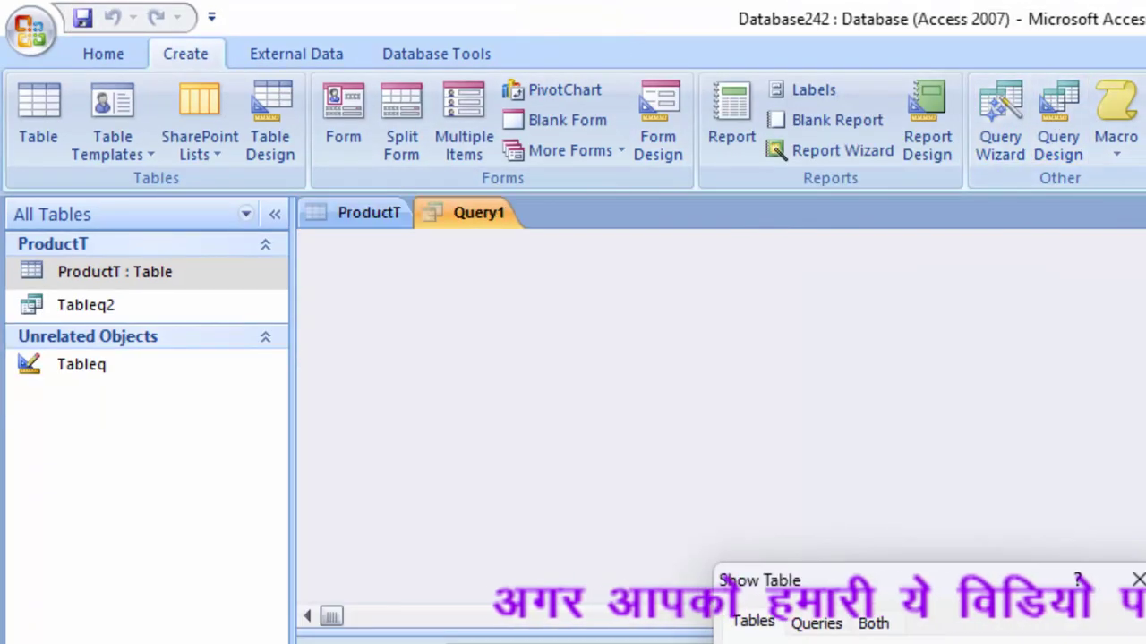
left_click(1028, 284)
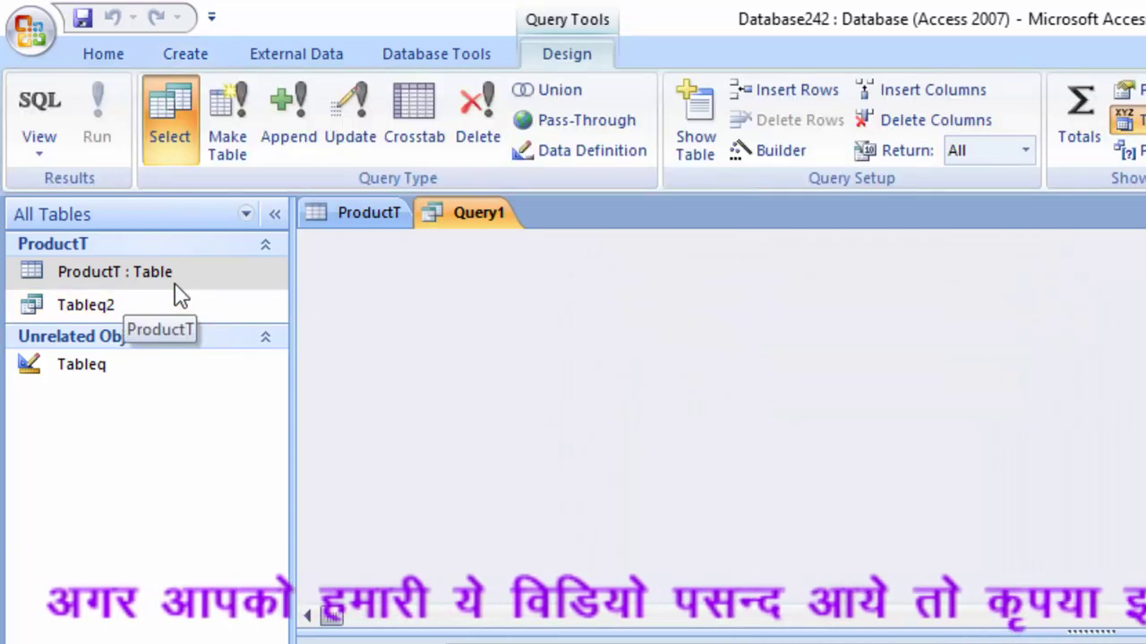
left_click(42, 97)
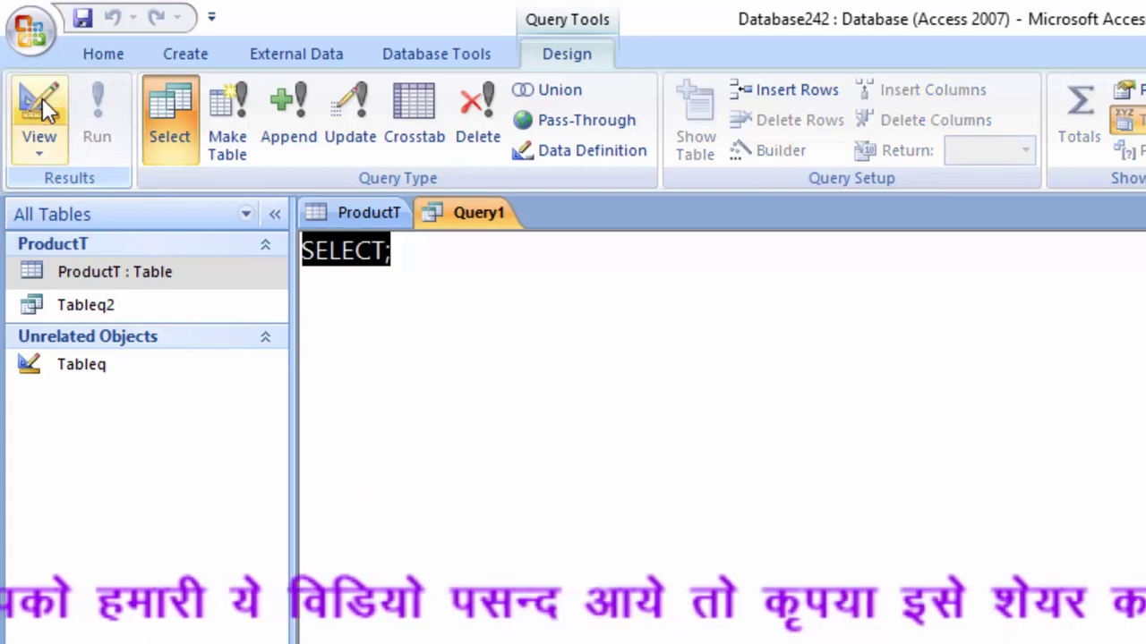
- Type 'delete from ProductT' with 'where' on a new line, then check the ProductT datasheet
type("del")
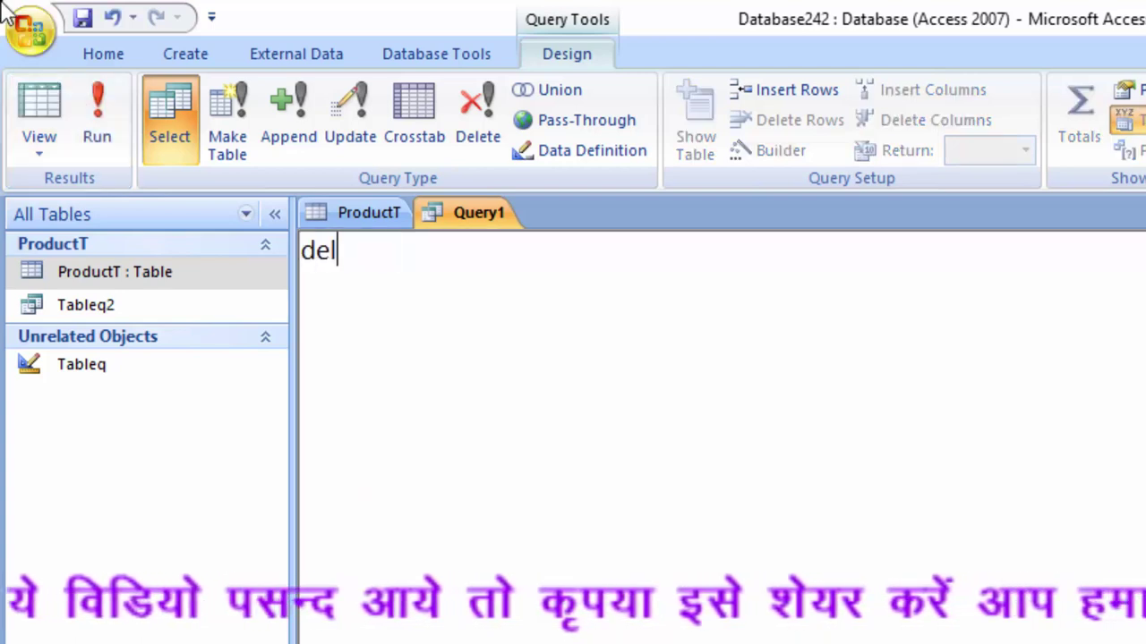
type("ete")
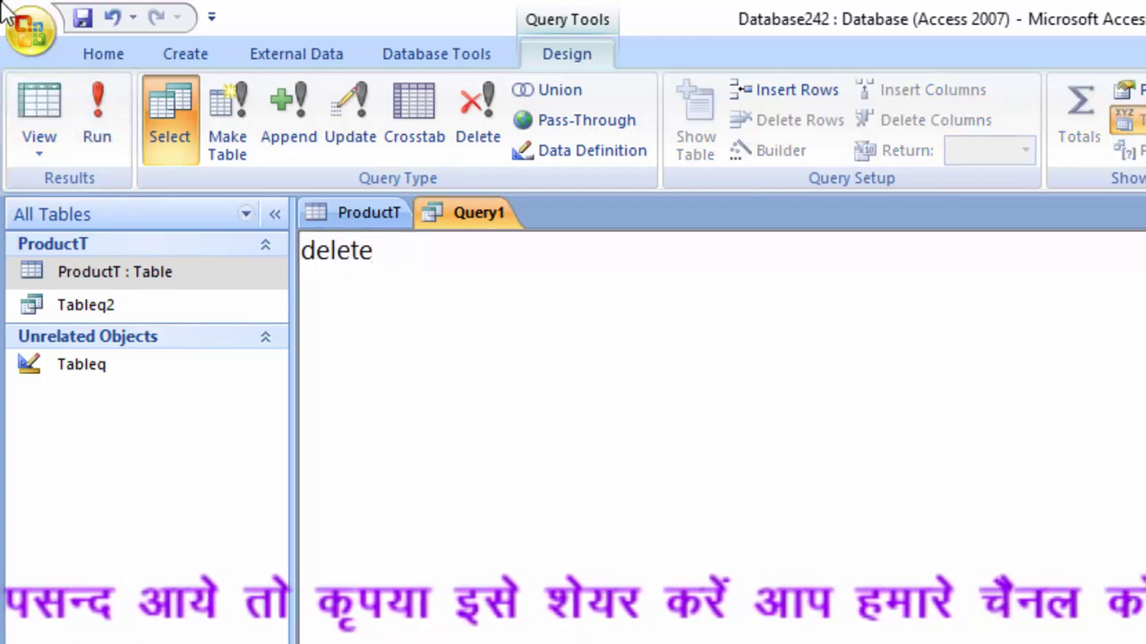
type(" from ")
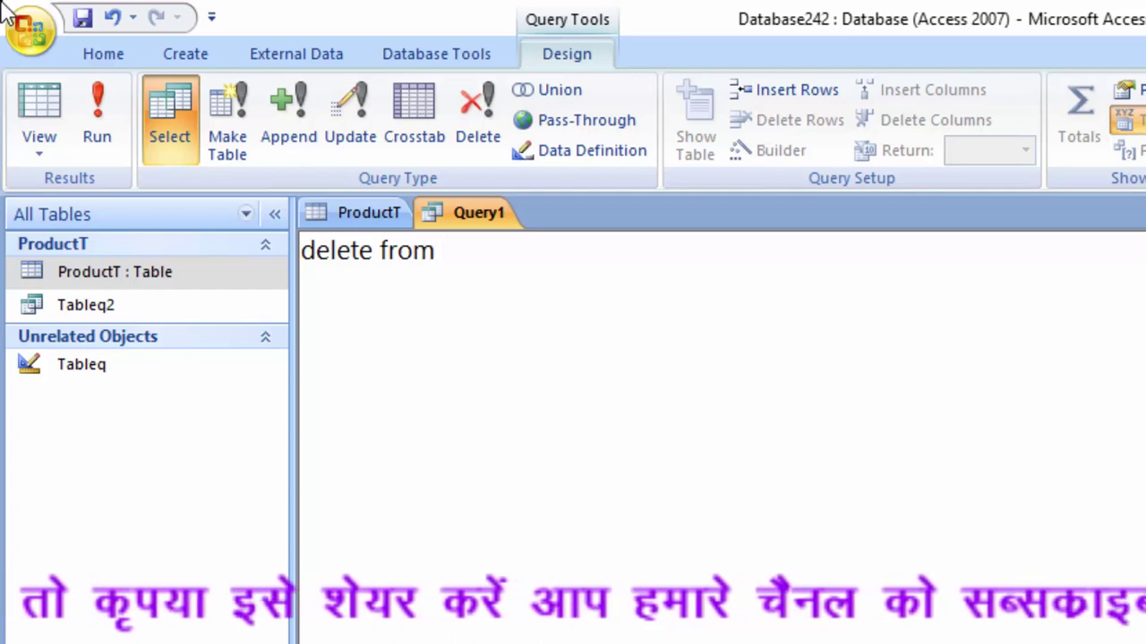
type("P")
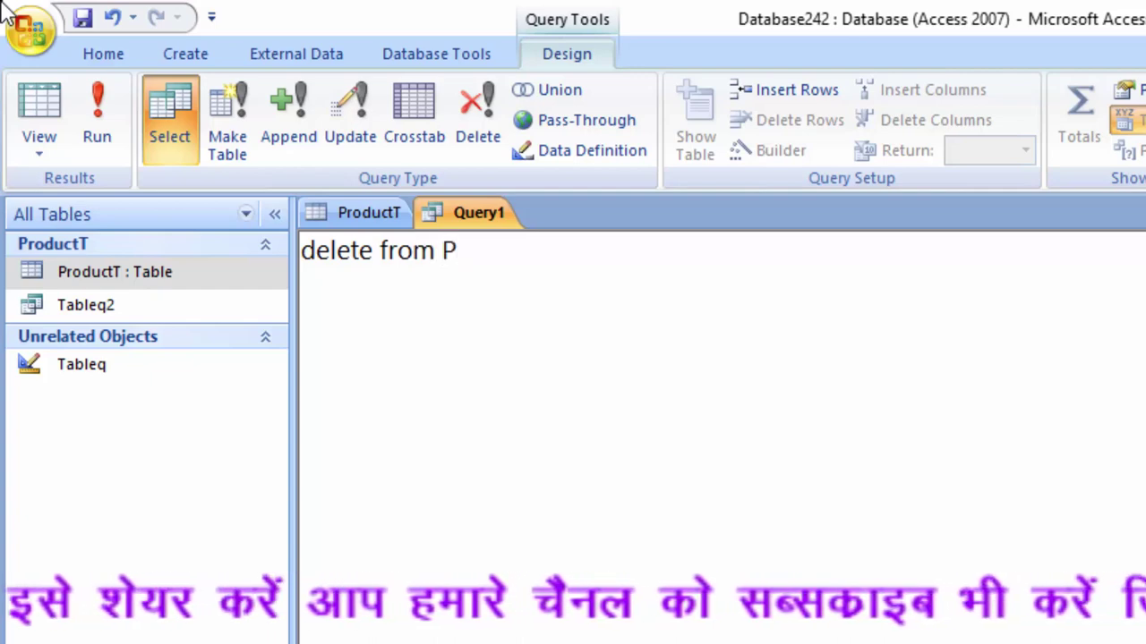
type("rod")
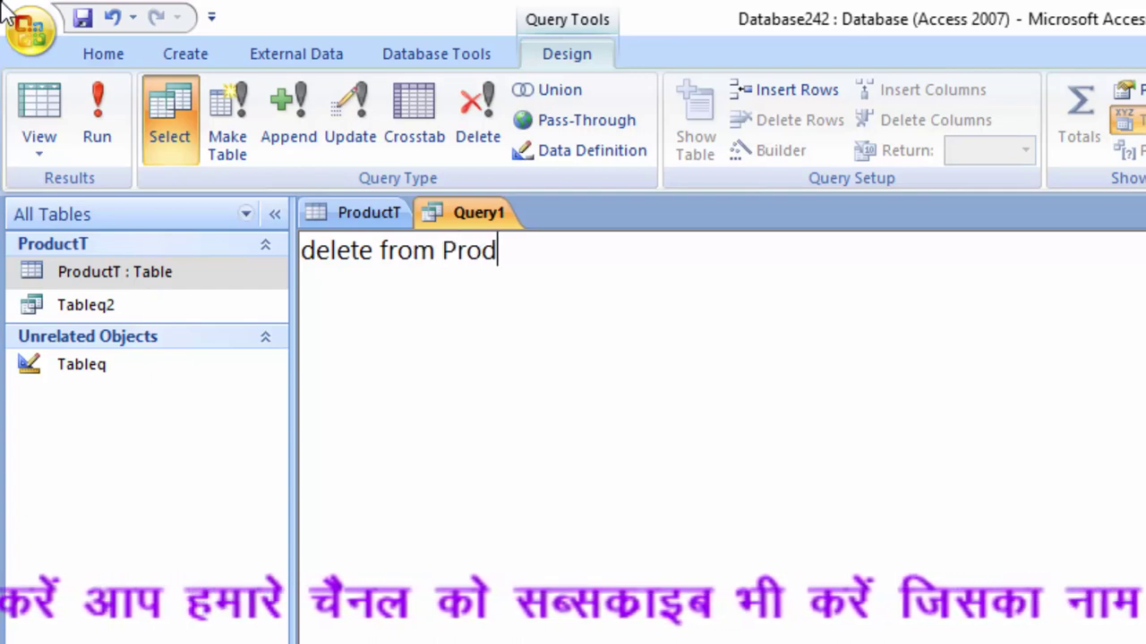
type("uctT")
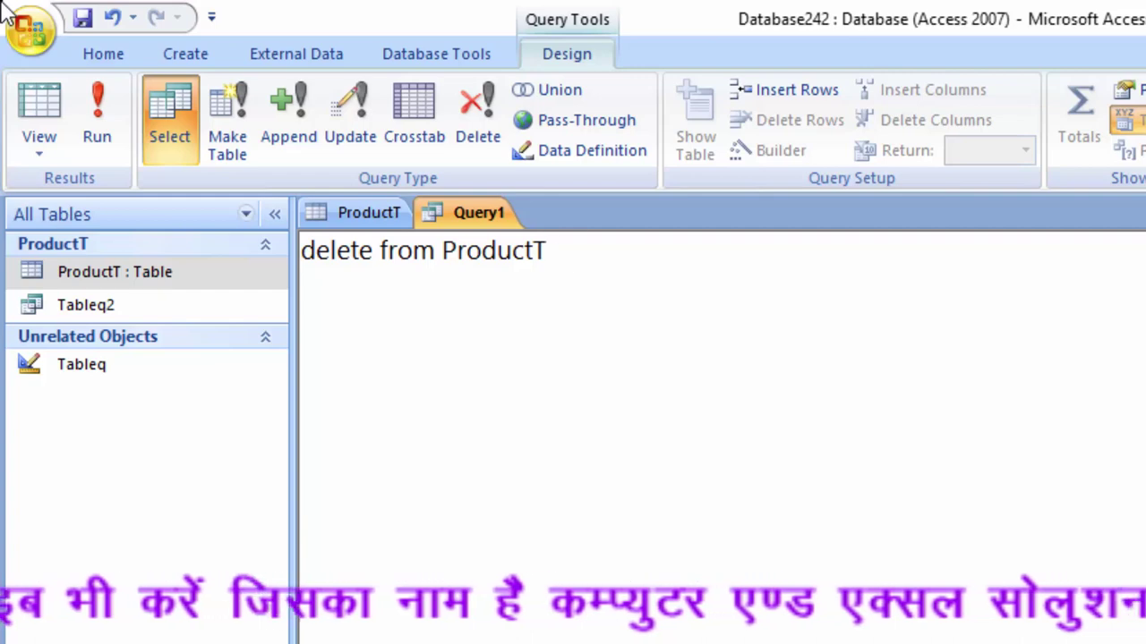
type(" where")
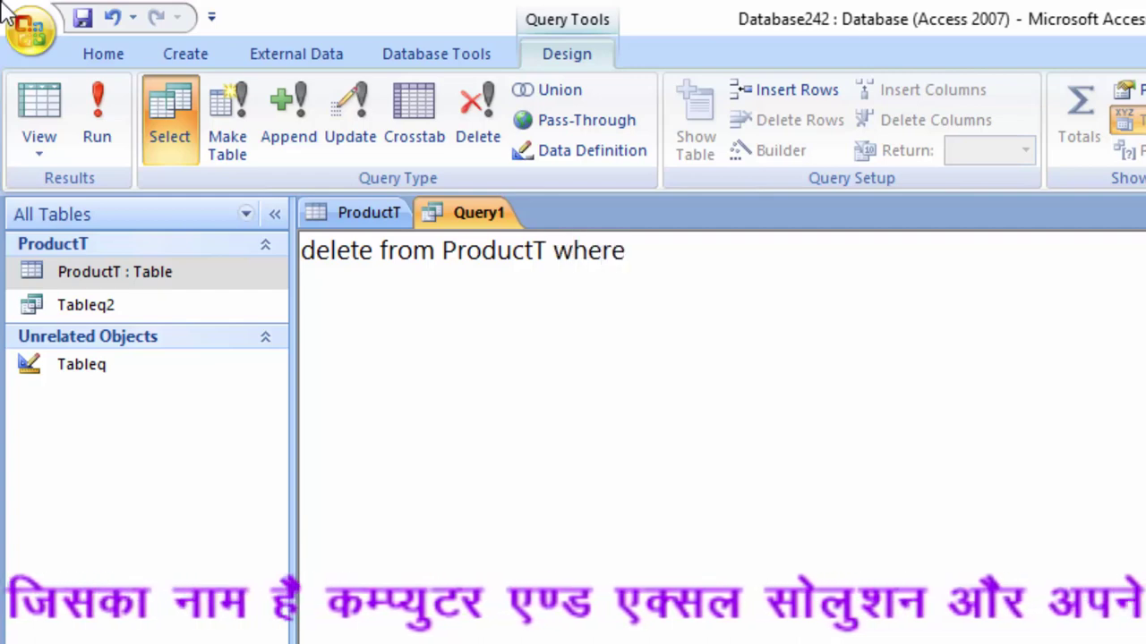
key("BackSpace")
key("BackSpace")
key("BackSpace")
key("BackSpace")
key("BackSpace")
key("BackSpace")
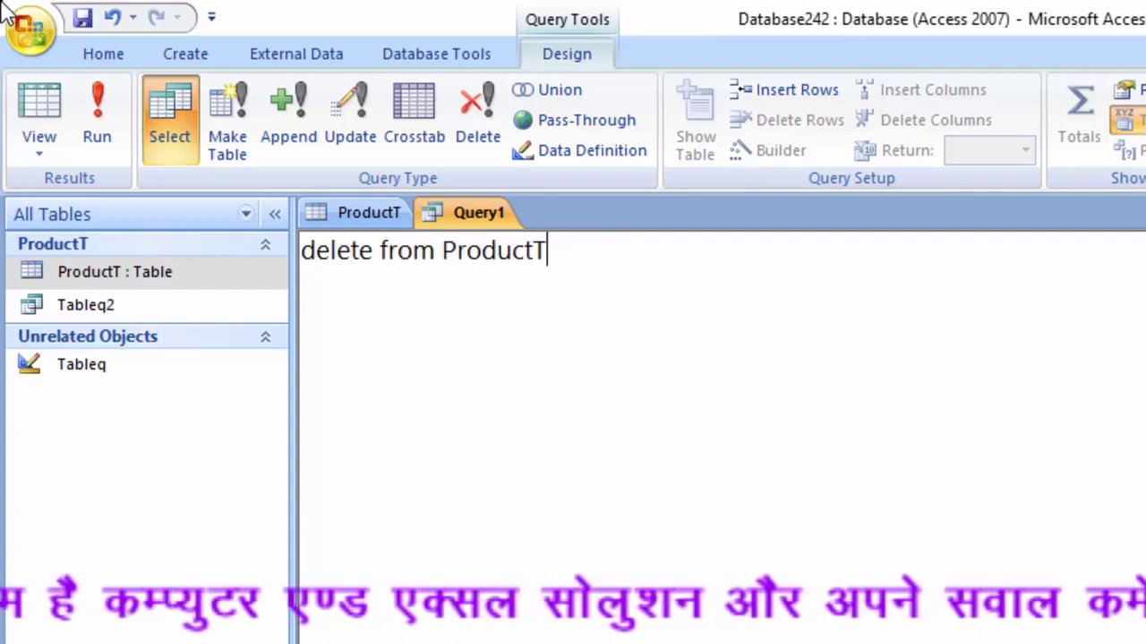
key("Return")
type("whe")
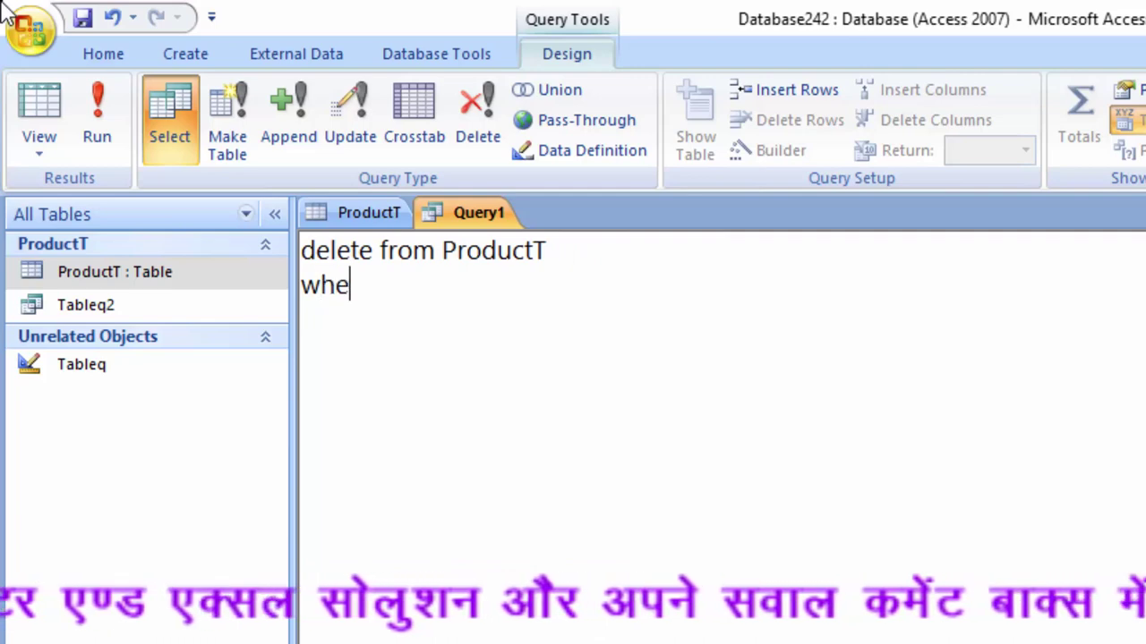
type("re")
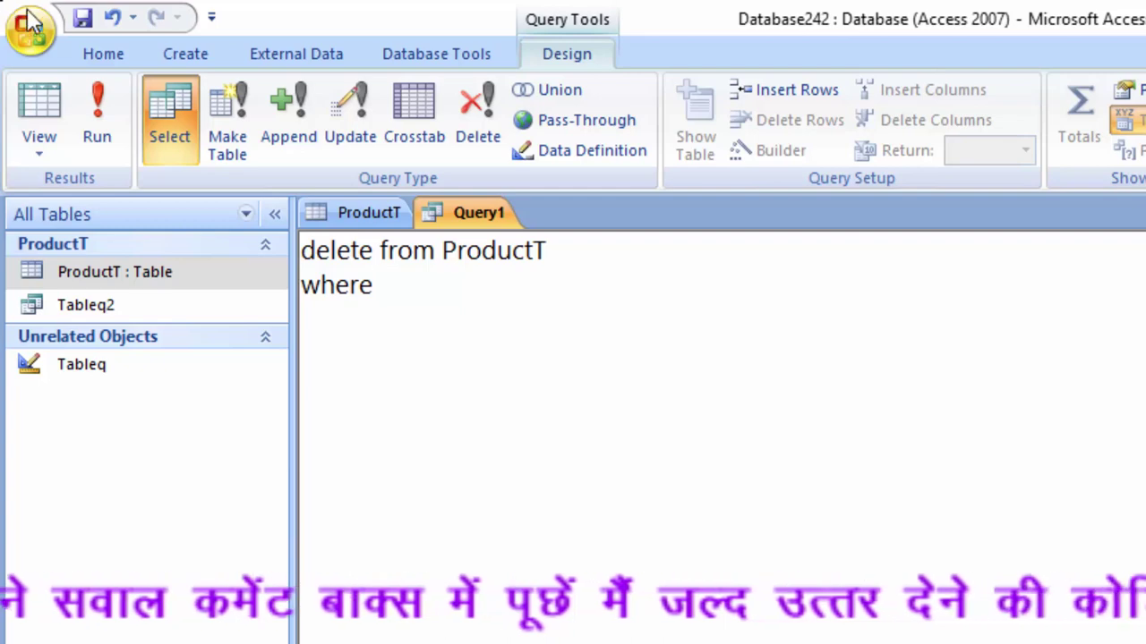
left_click(354, 220)
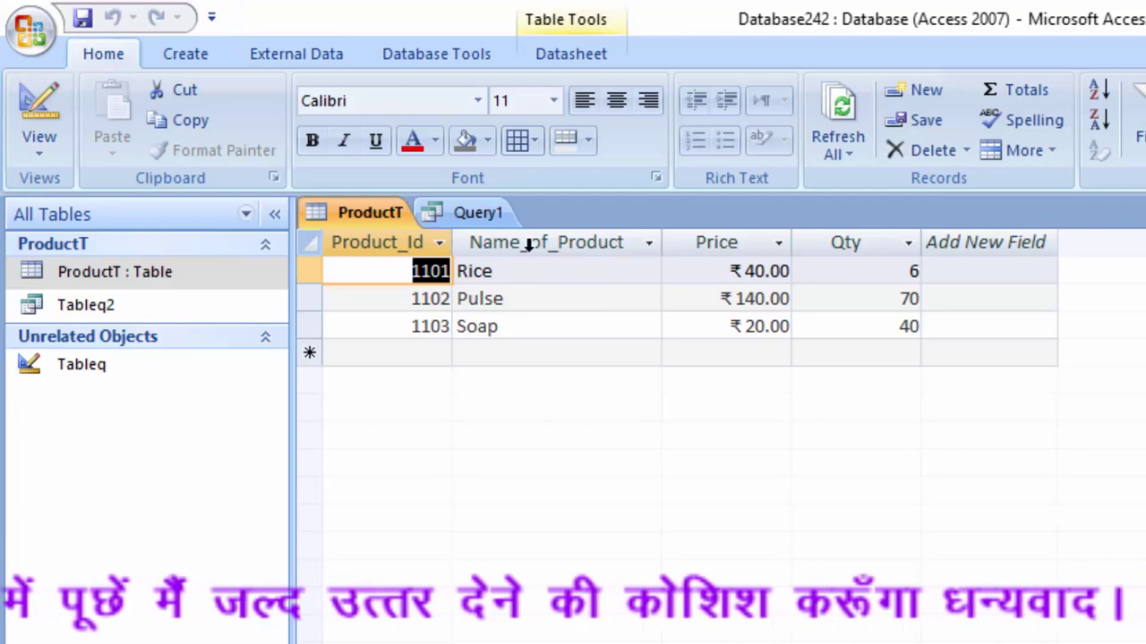
- Complete the WHERE clause with Name_of_Product="Pulse"; and select the whole statement
left_click(477, 219)
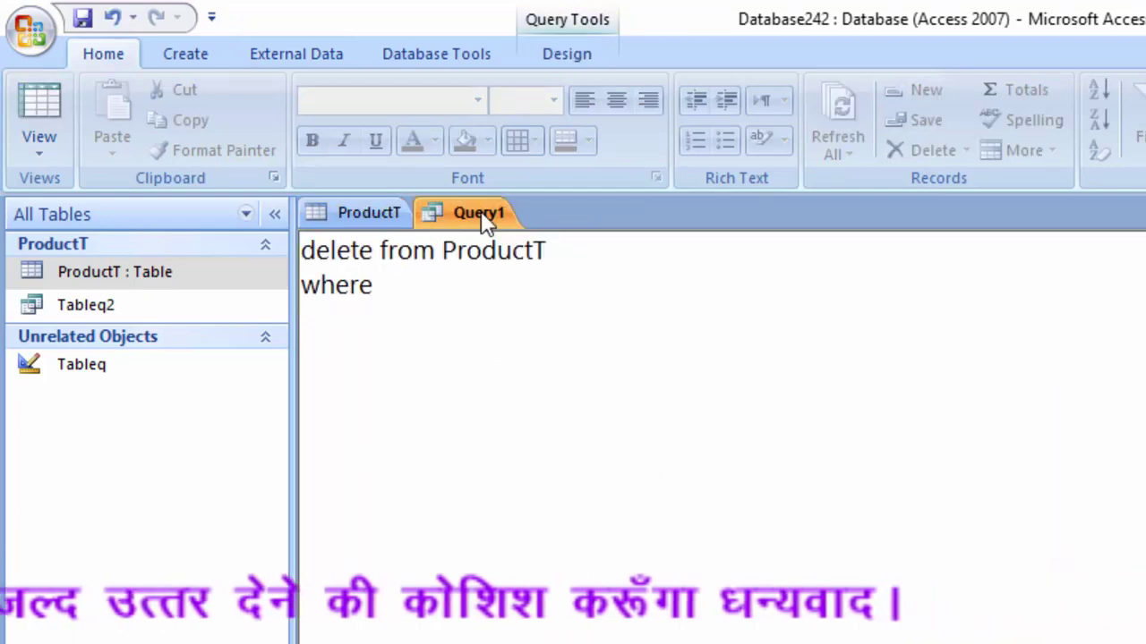
type("Name")
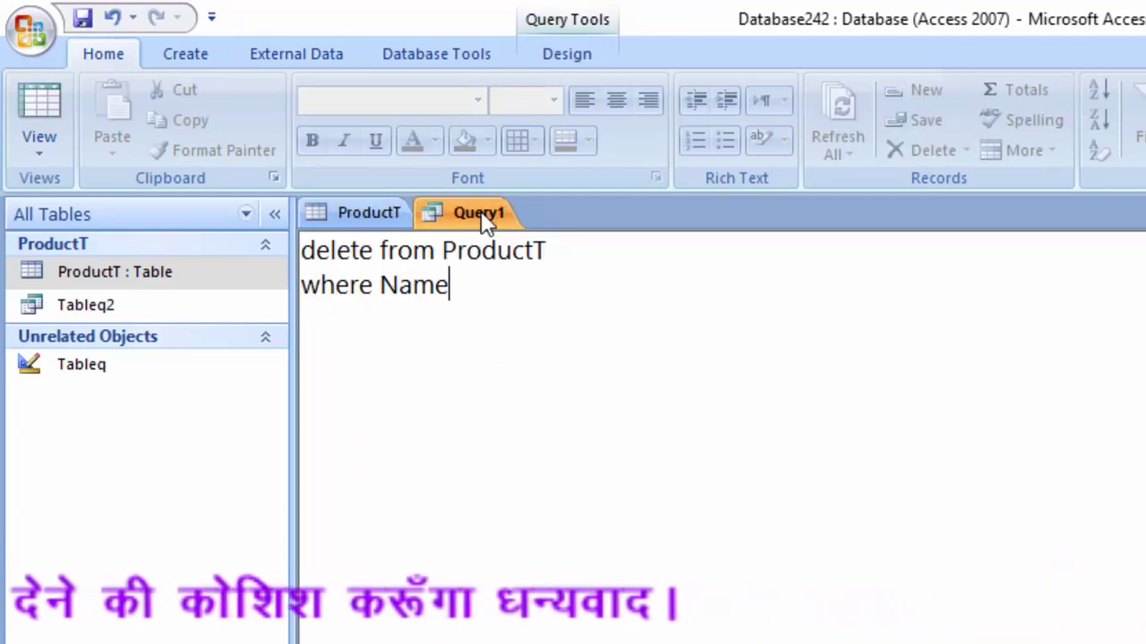
type("_of_")
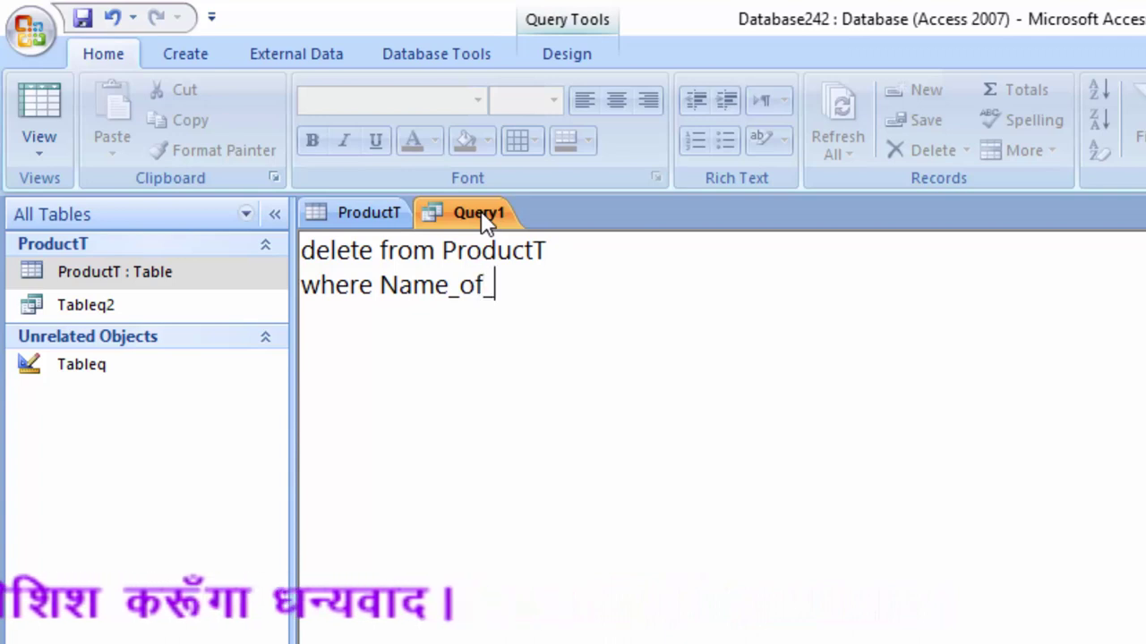
type("Prod")
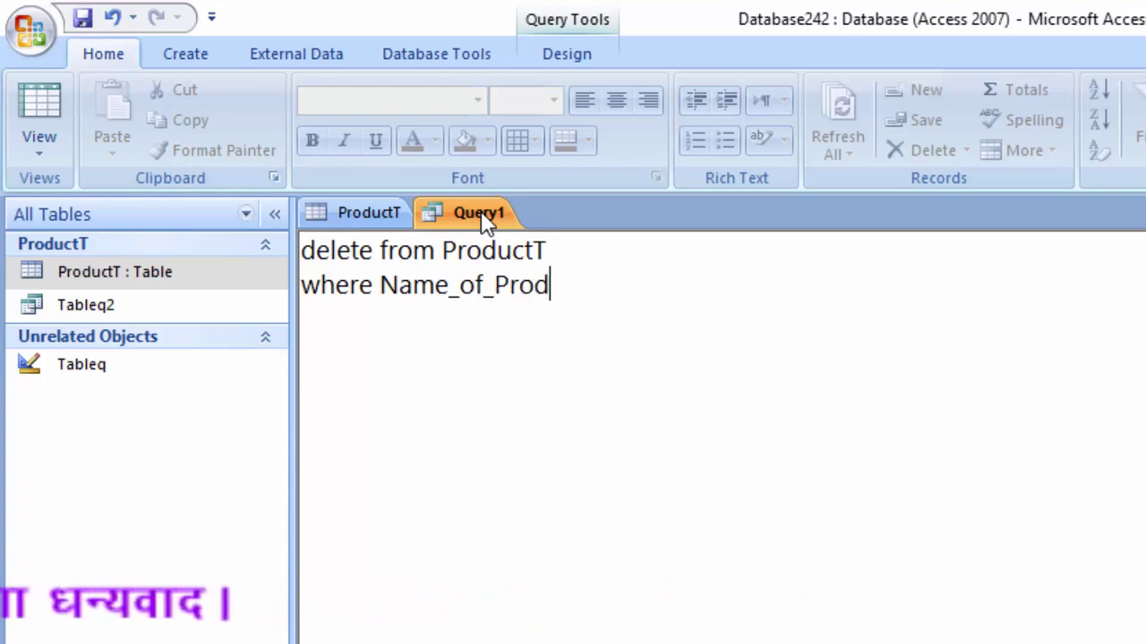
type("uct=")
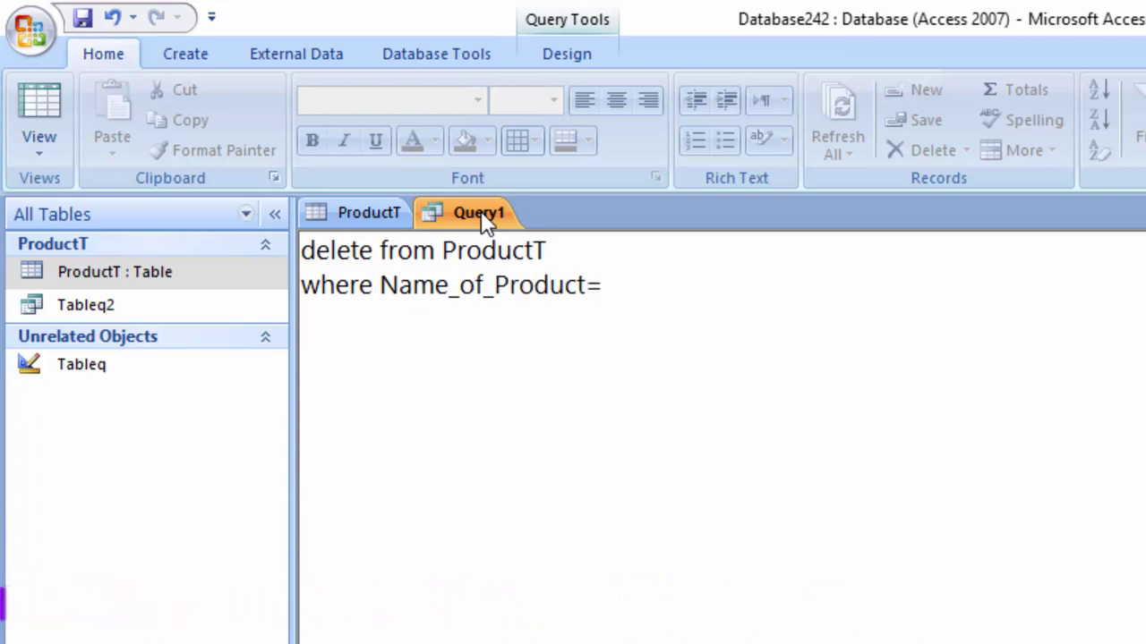
type("\"P")
type("ulse")
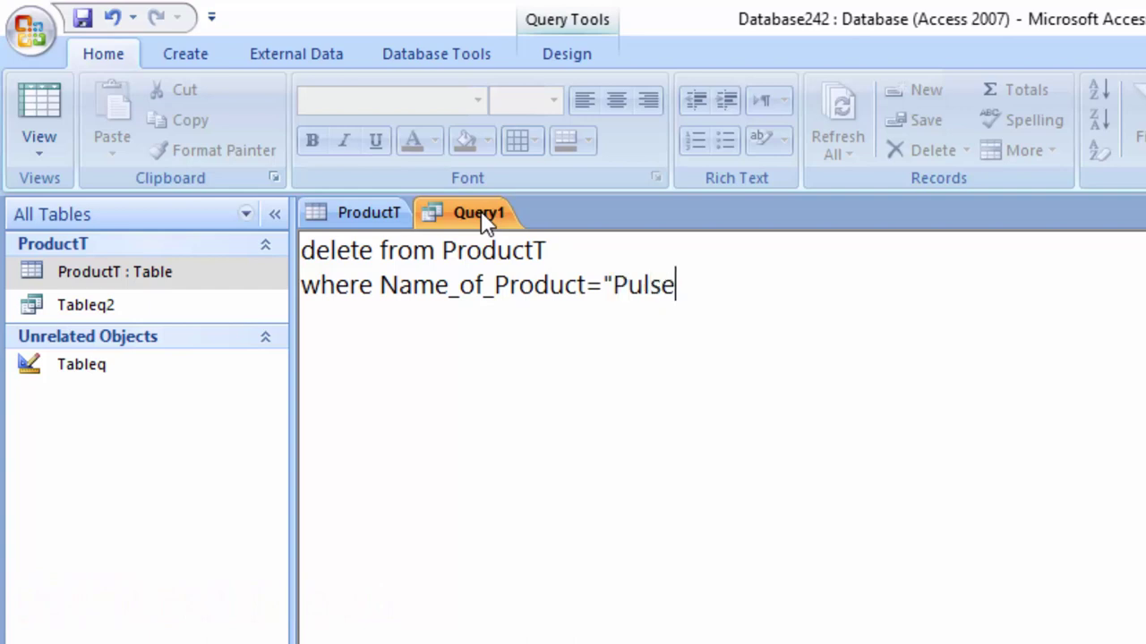
type("\";")
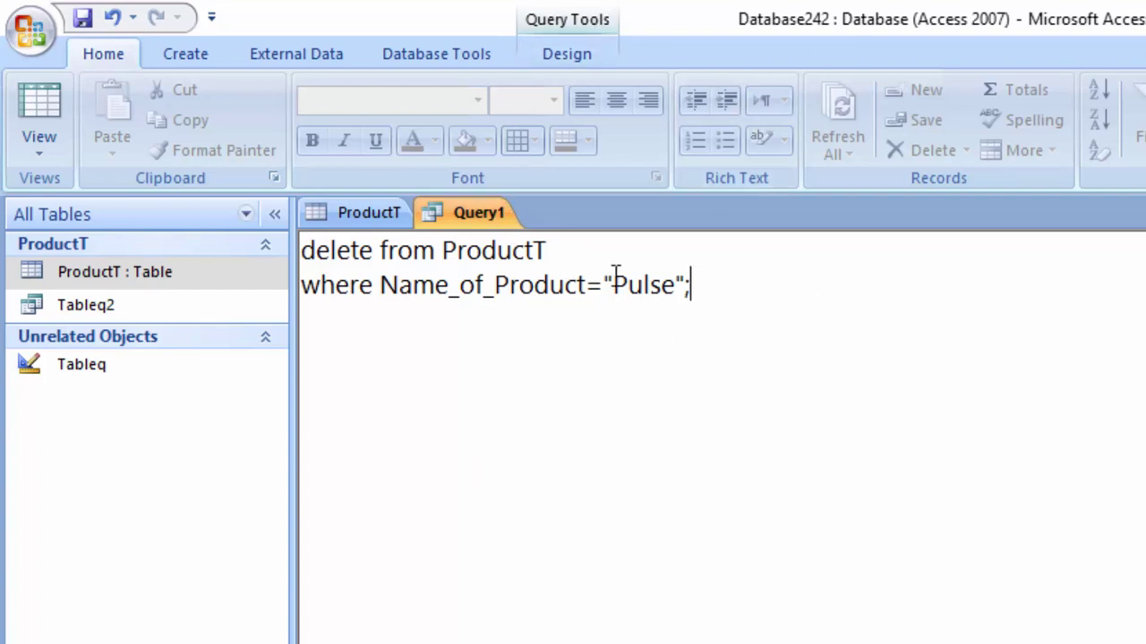
key("ctrl+a")
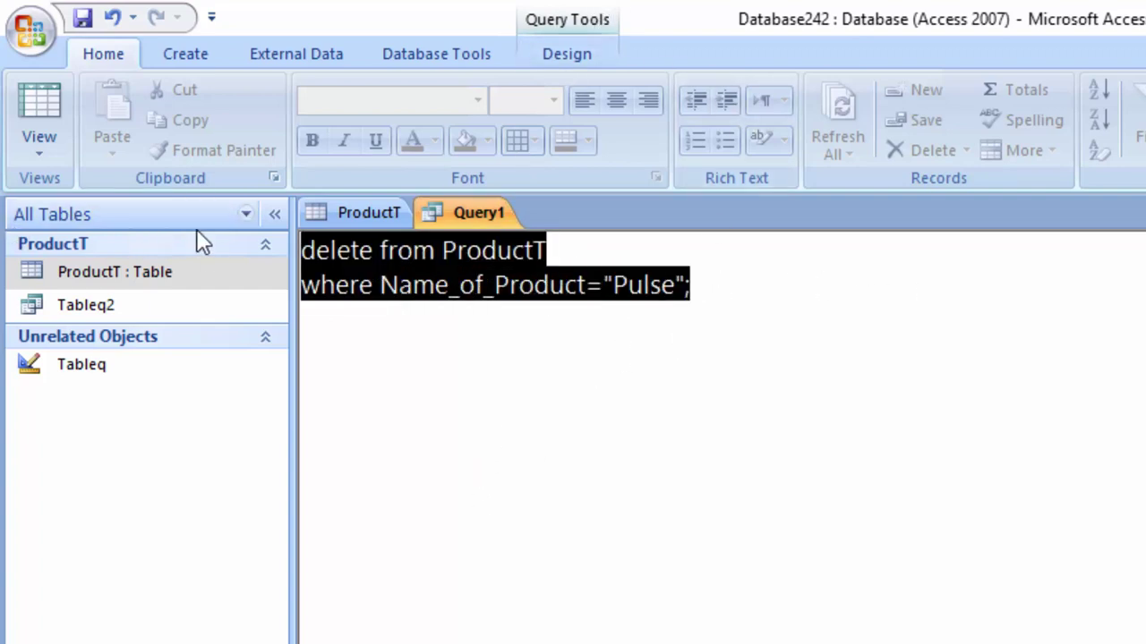
- Close the ProductT table, saving and replacing its layout changes
right_click(358, 219)
left_click(376, 256)
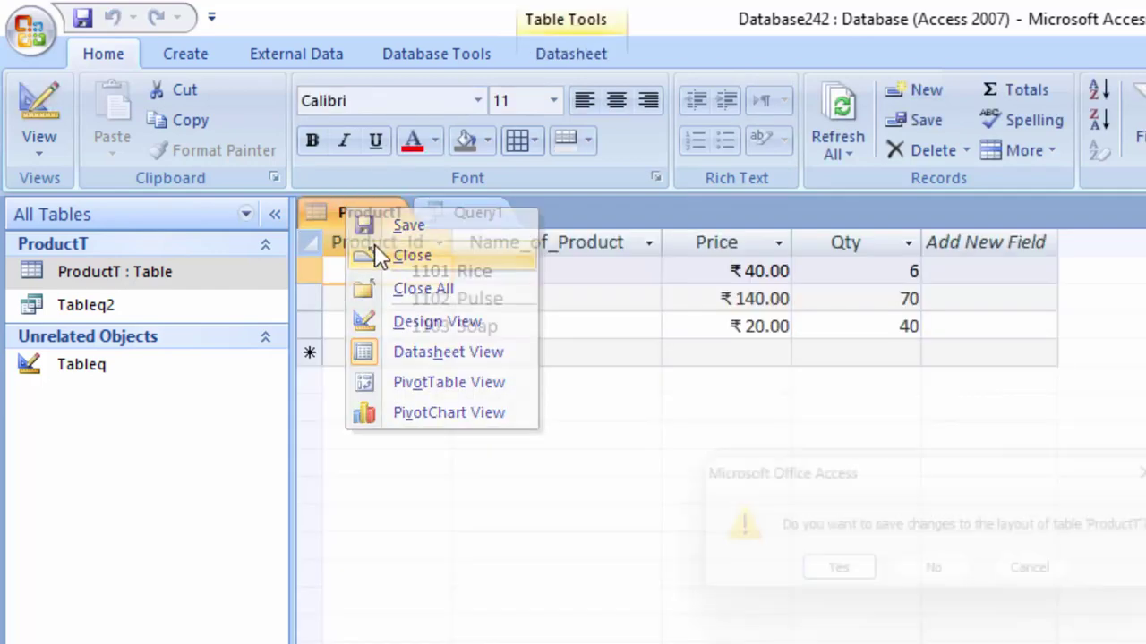
left_click(838, 579)
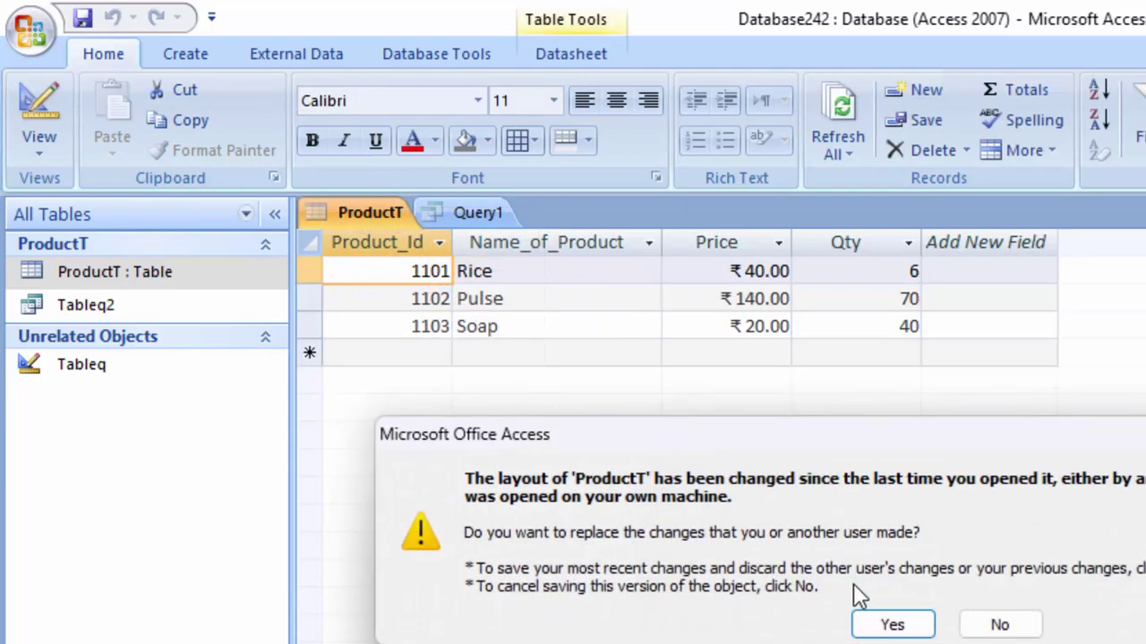
left_click(895, 622)
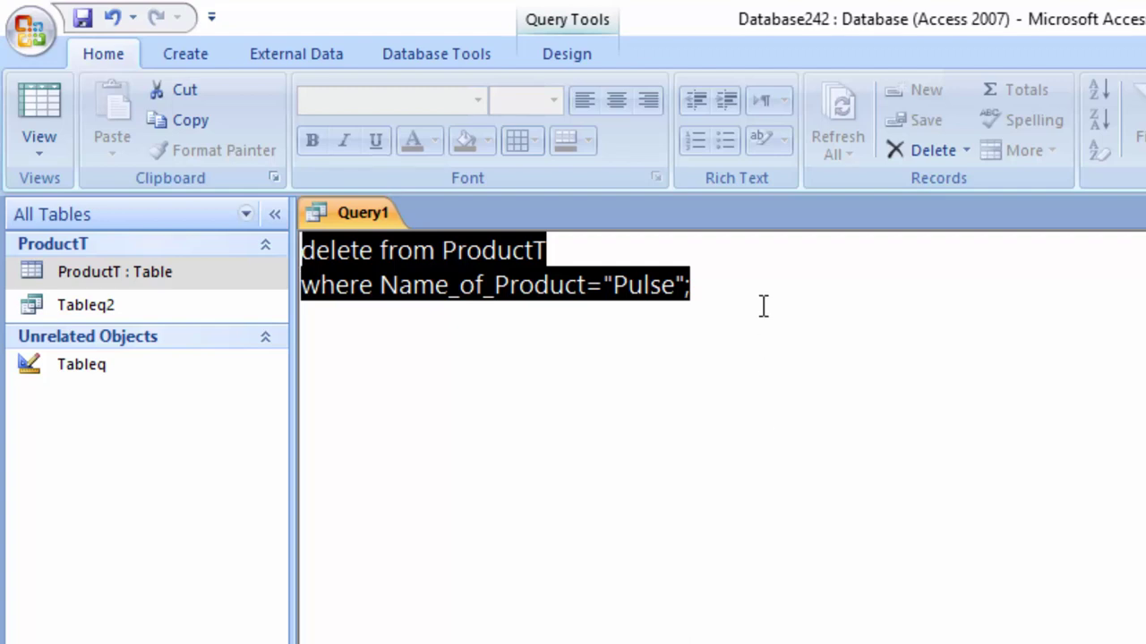
- Select both lines of the DELETE SQL and run the query from the Design tab
left_click(757, 277)
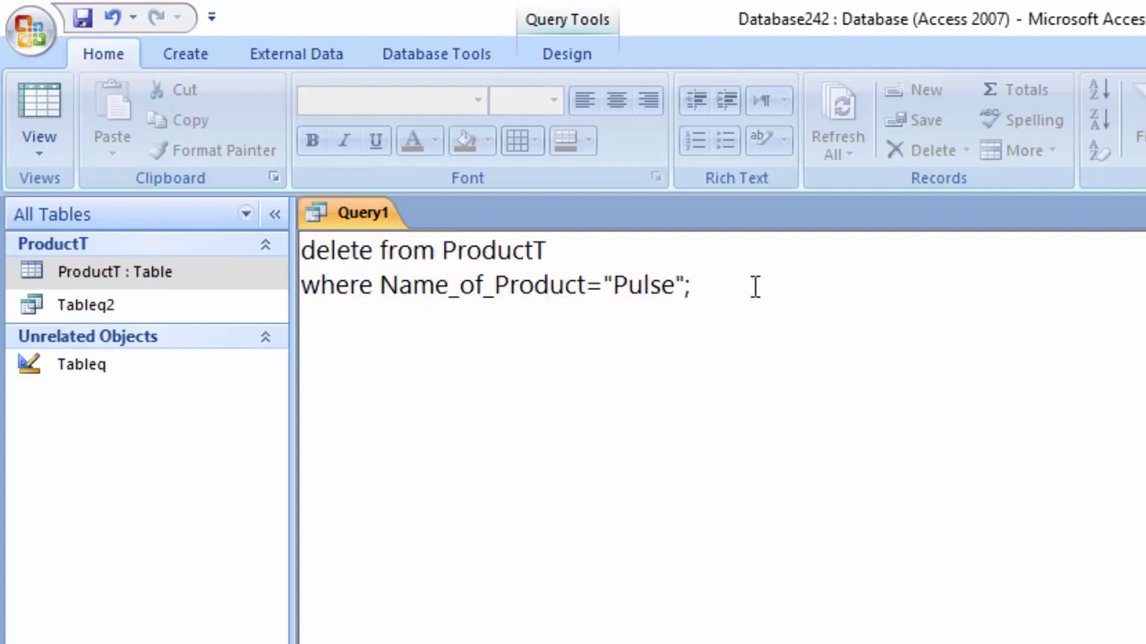
left_click_drag(755, 287, 295, 231)
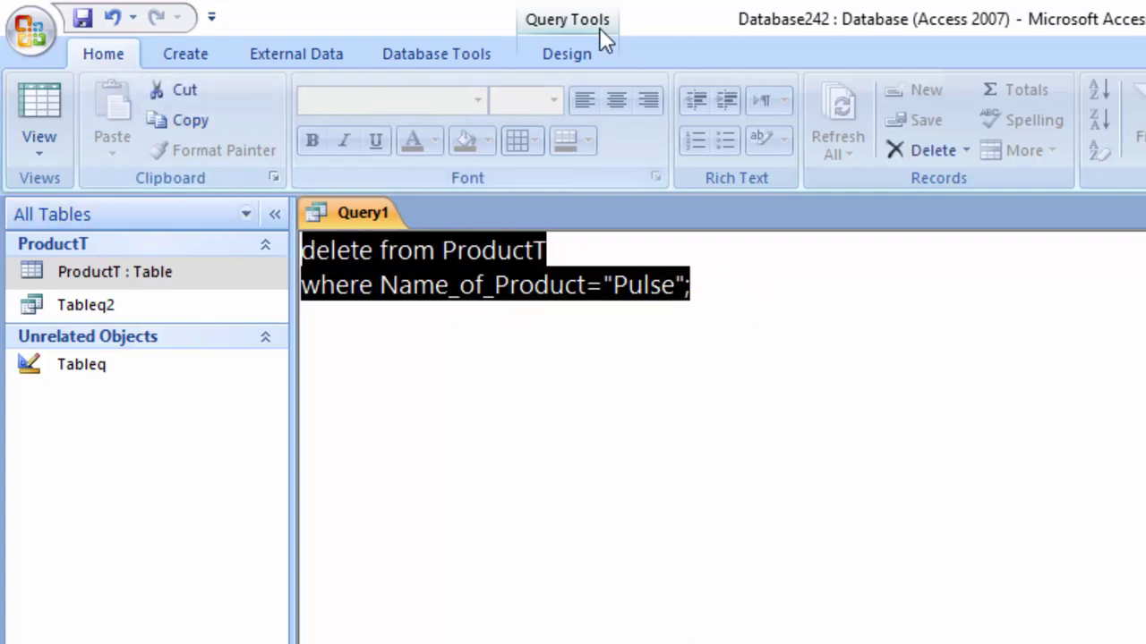
left_click(601, 54)
left_click(94, 109)
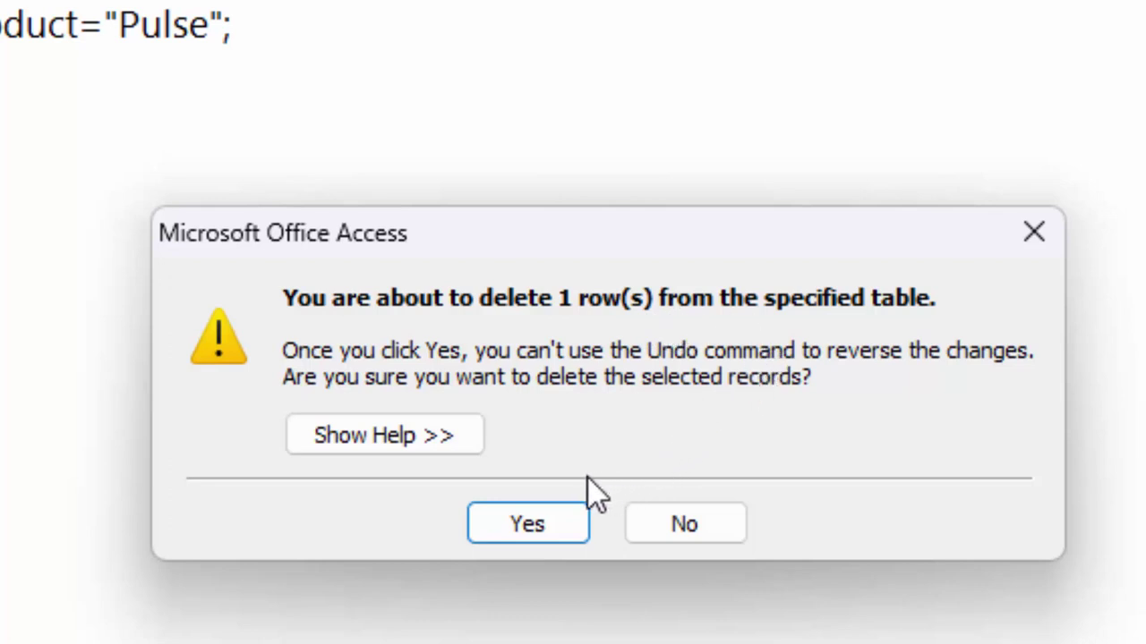
- Confirm deleting the Pulse row, save the query as 'delete query', and open ProductT
left_click(542, 525)
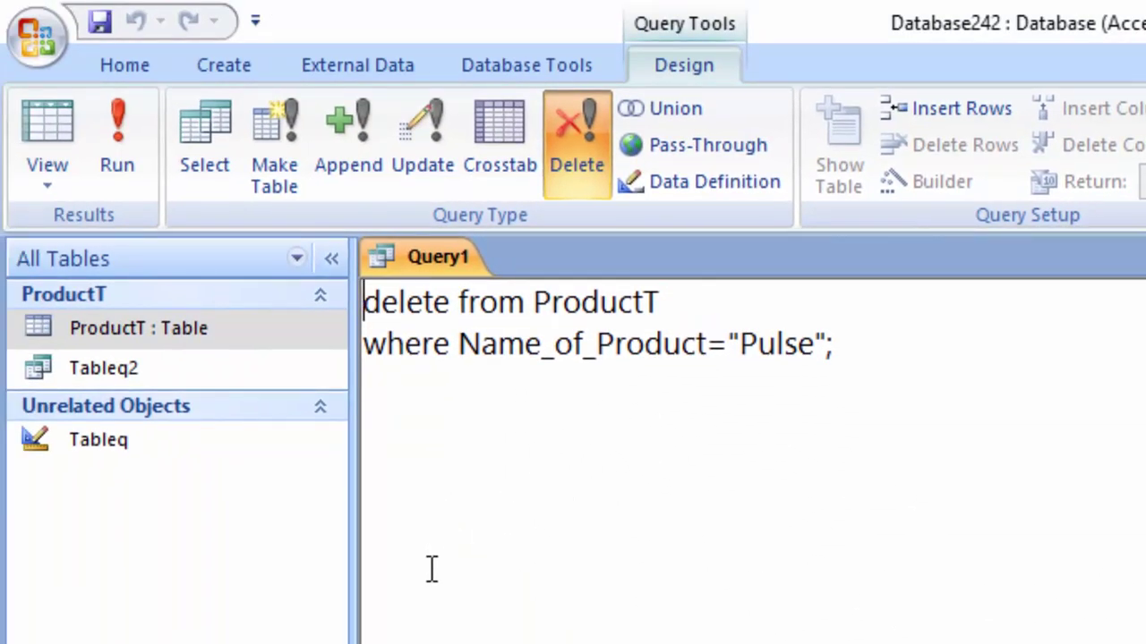
right_click(436, 252)
left_click(546, 270)
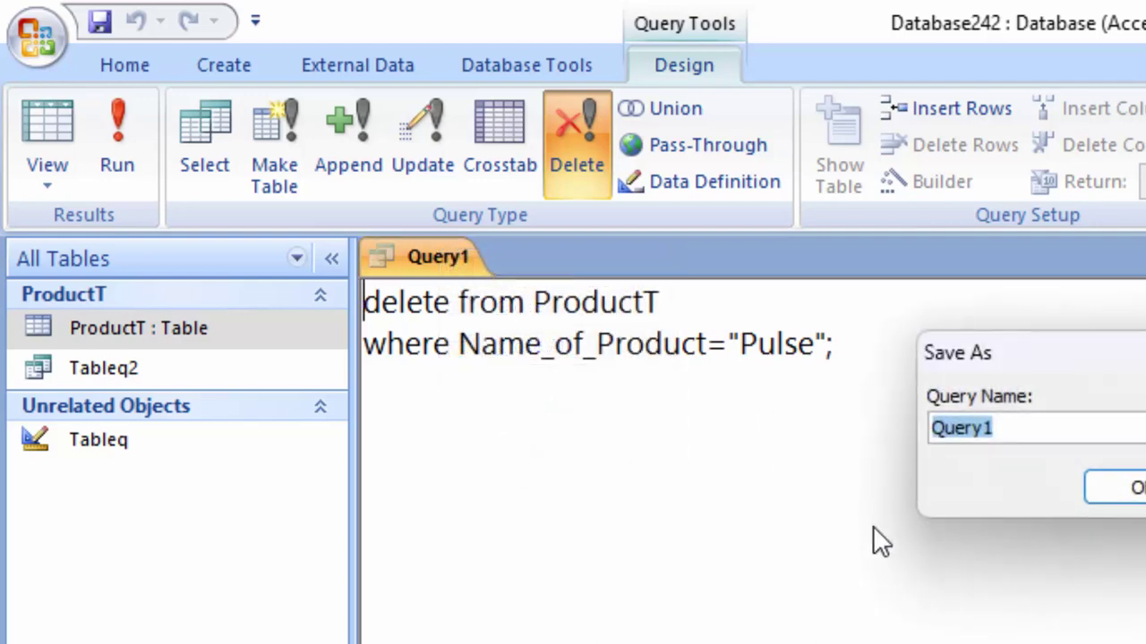
key("BackSpace")
type("delete ")
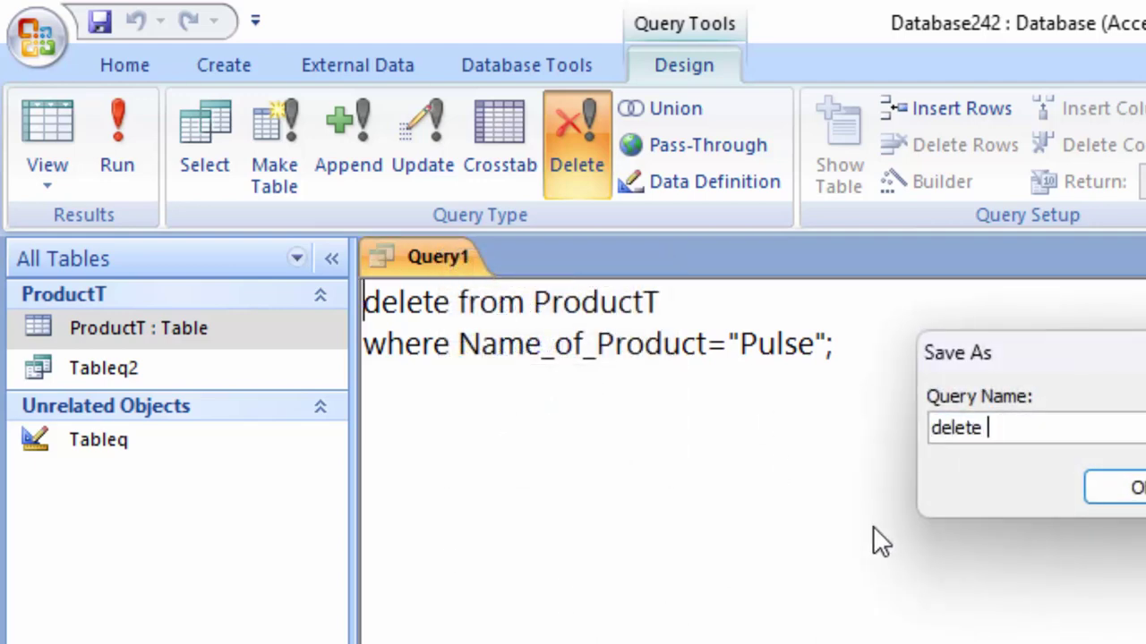
type("query")
key("Return")
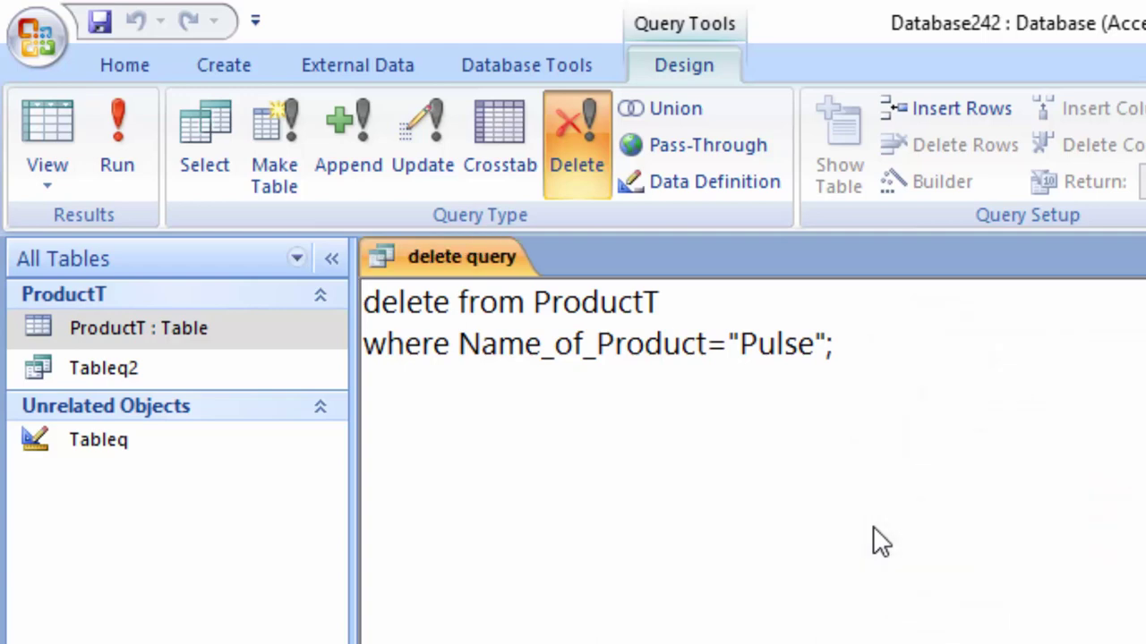
double_click(239, 345)
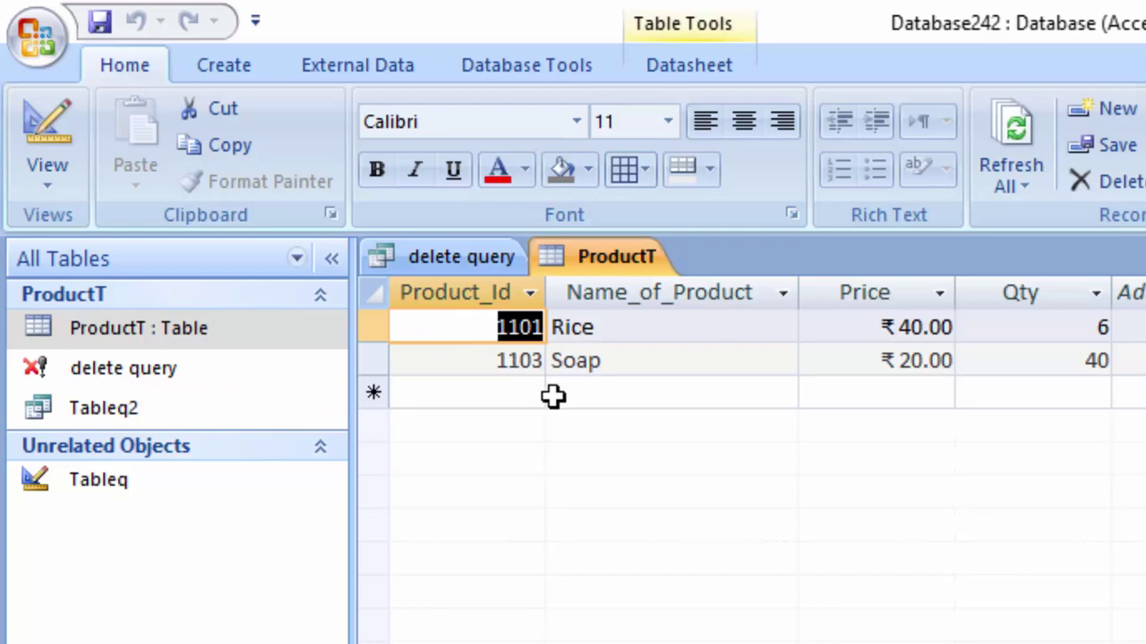